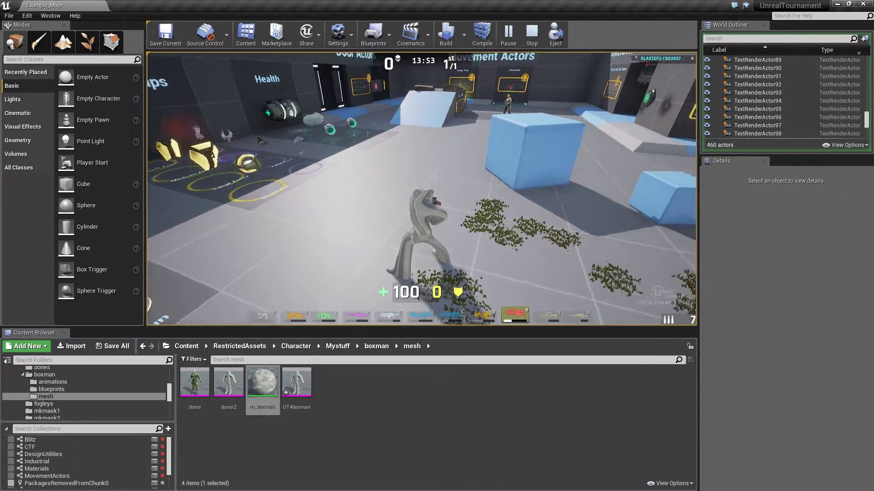
Playtest the custom character in the example map by running around and firing the weapon.
{"action": "key", "text": "w"}
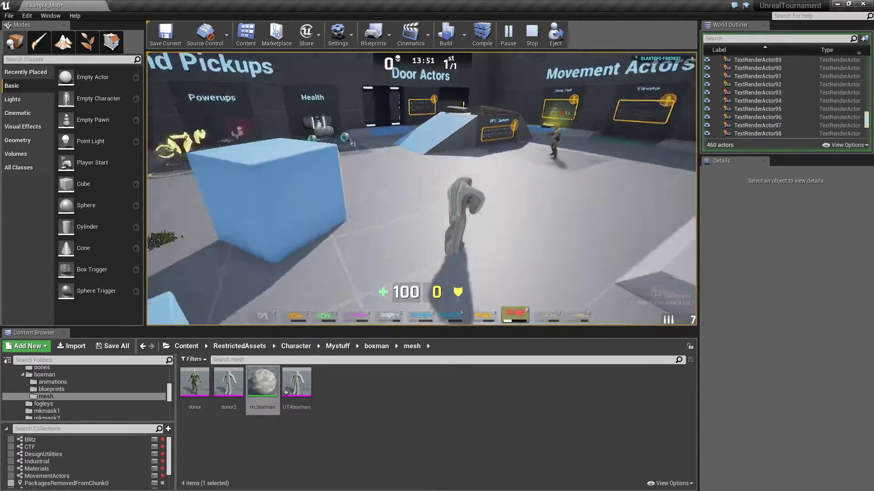
{"action": "key", "text": "w"}
{"action": "key", "text": "a"}
{"action": "left_click", "coordinate": [421, 188]}
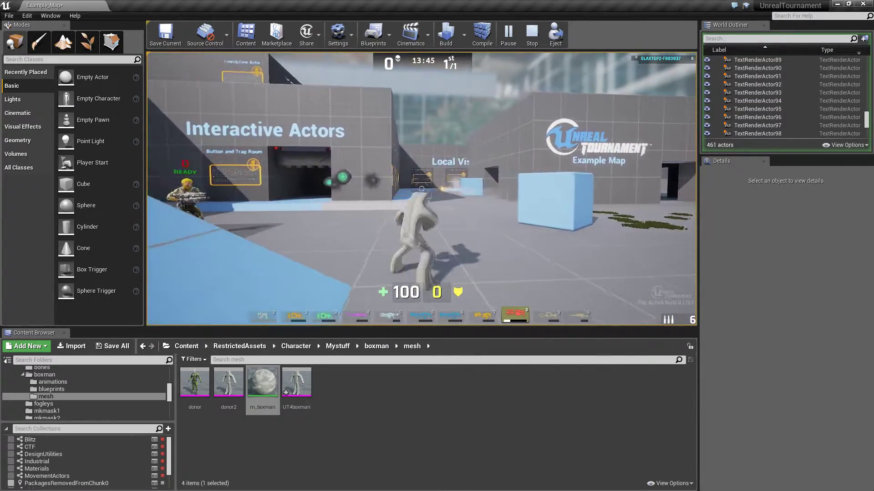
{"action": "key", "text": "d"}
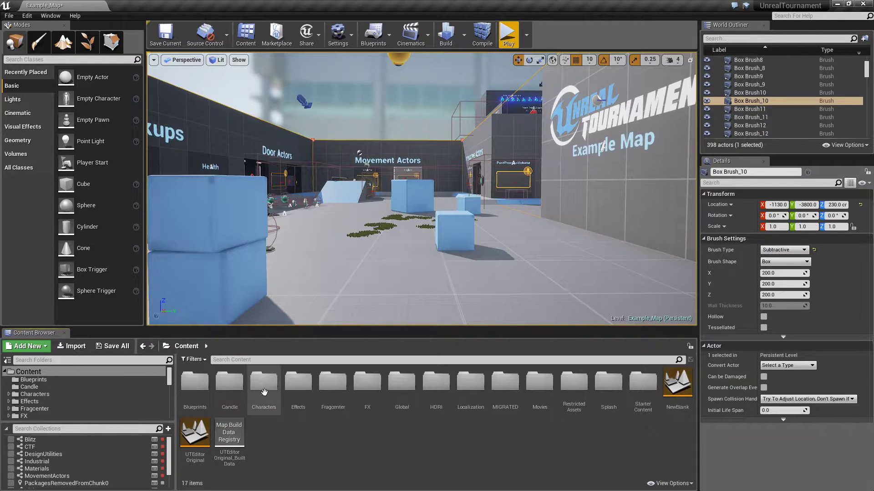
Browse the project content to the RestrictedAssets/Character/Base/Mesh folder.
{"action": "double_click", "coordinate": [574, 382]}
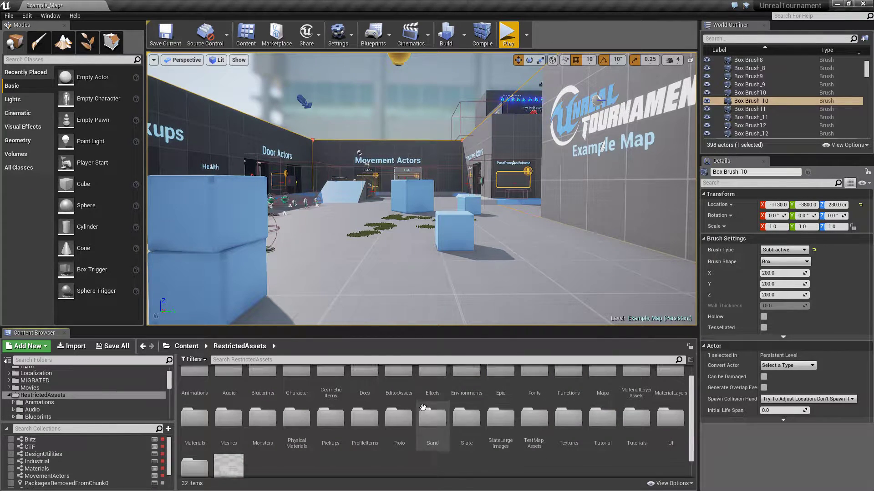
{"action": "double_click", "coordinate": [295, 391]}
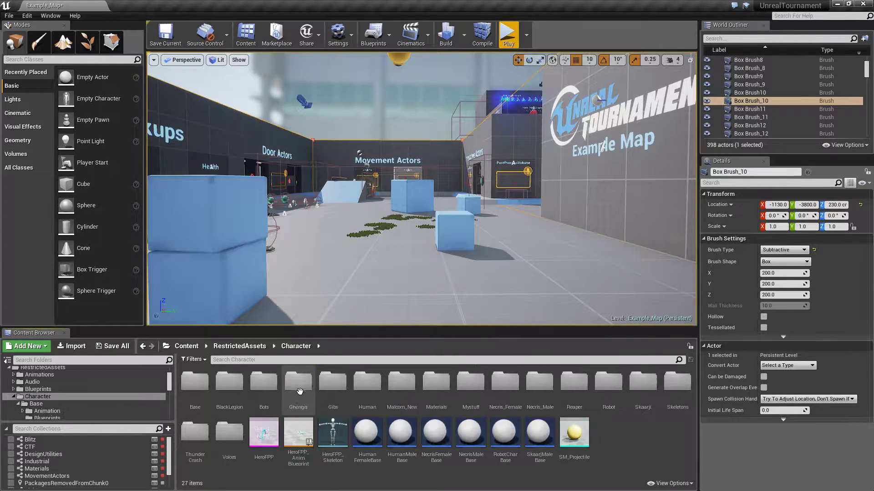
{"action": "left_click", "coordinate": [468, 391]}
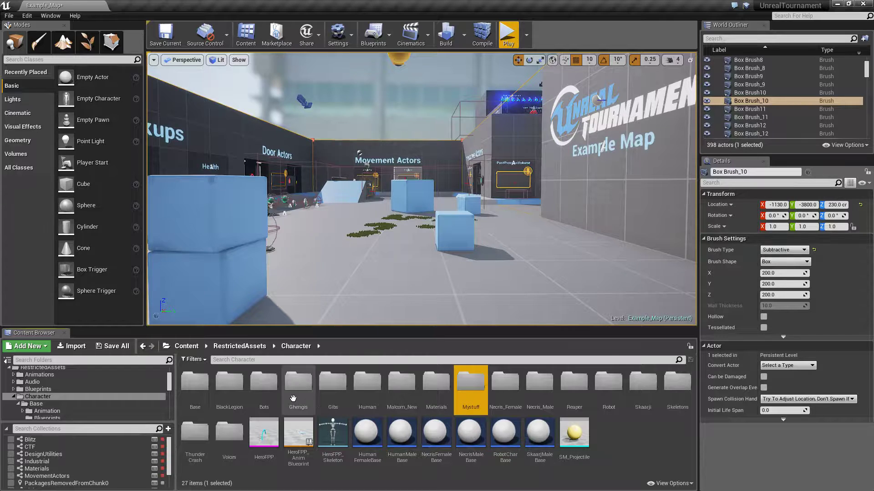
{"action": "double_click", "coordinate": [195, 382]}
{"action": "double_click", "coordinate": [263, 382]}
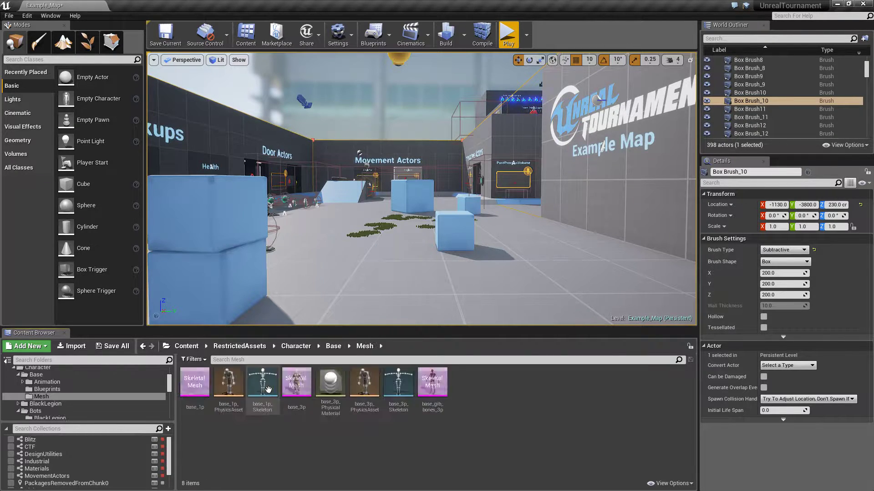
Open the base_3p skeletal mesh, inspect its skeleton's bone hierarchy, and close both asset editors.
{"action": "left_click", "coordinate": [296, 385]}
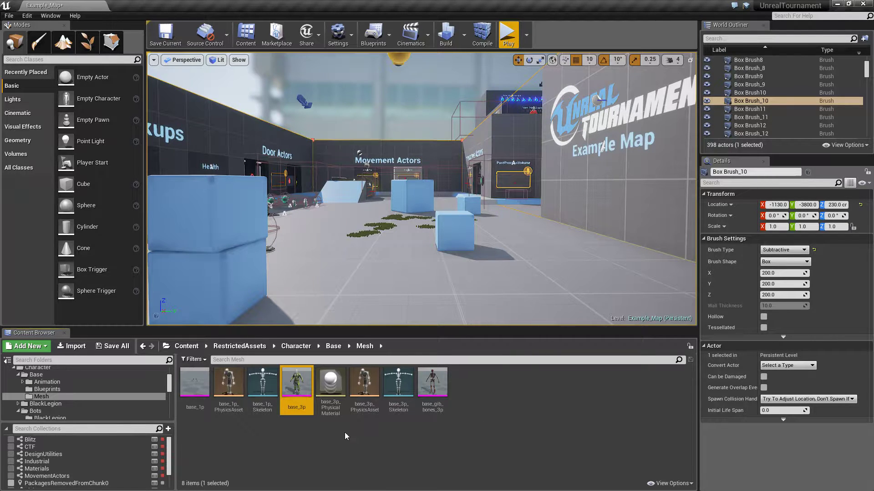
{"action": "double_click", "coordinate": [296, 385]}
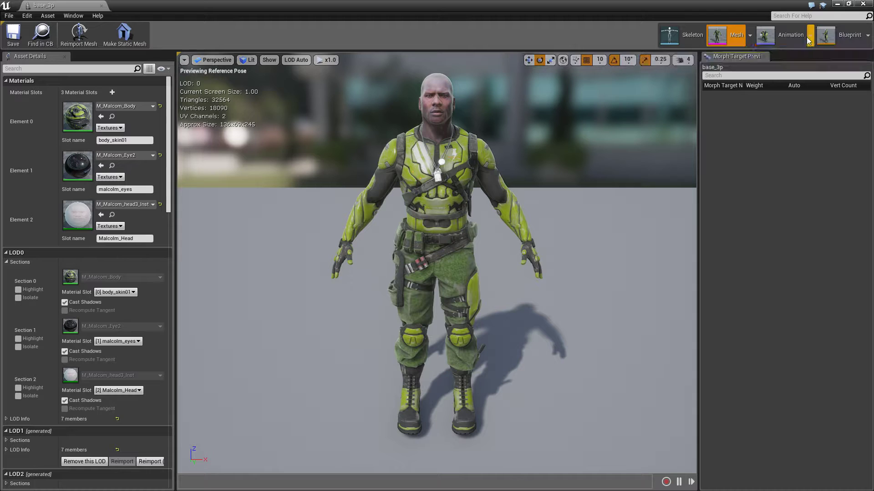
{"action": "left_click", "coordinate": [683, 36]}
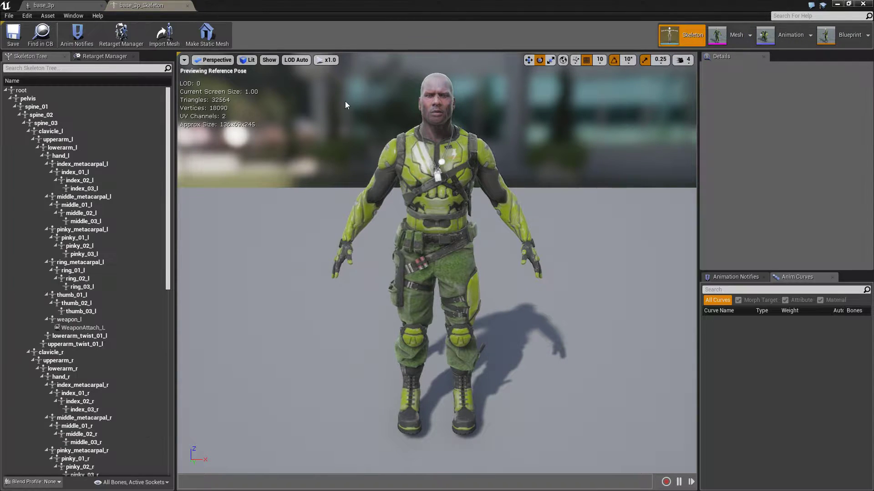
{"action": "left_click_drag", "start_coordinate": [171, 233], "coordinate": [167, 63]}
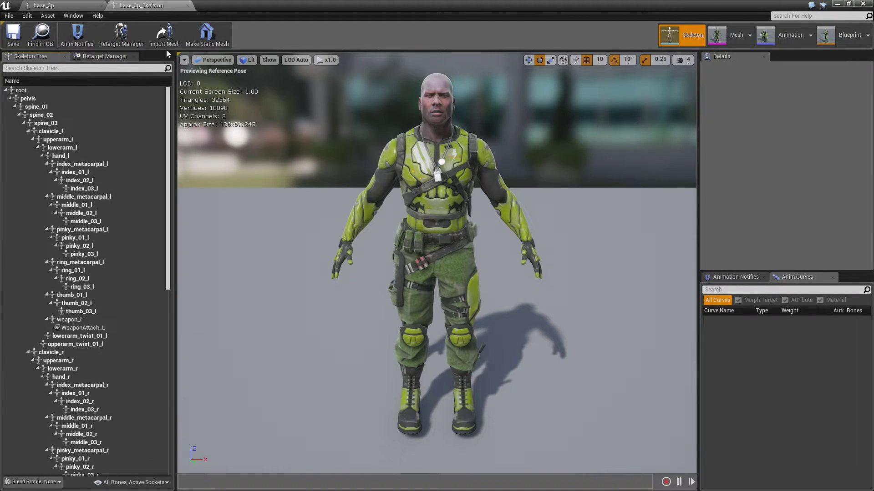
{"action": "left_click", "coordinate": [187, 6]}
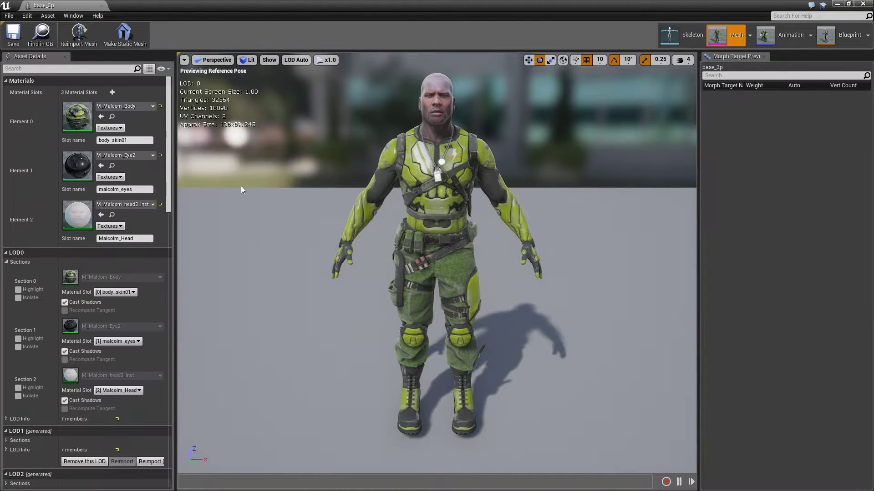
{"action": "left_click", "coordinate": [101, 6]}
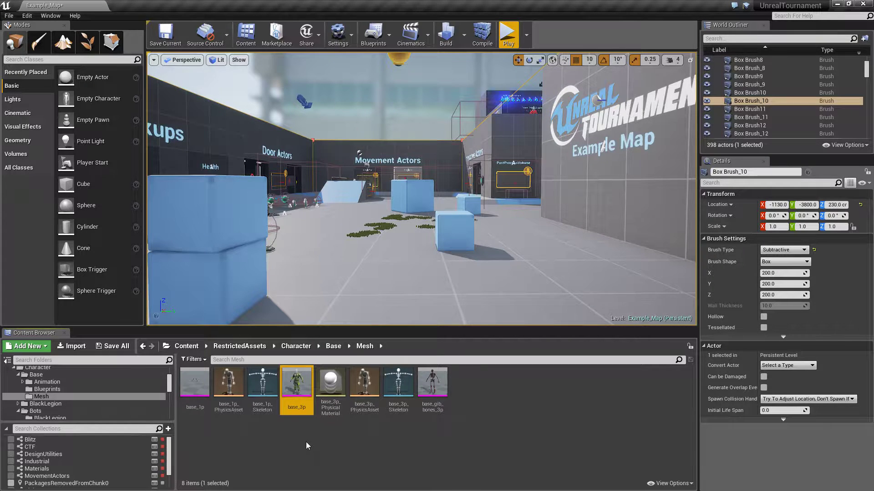
Export the base_3p skeletal mesh as donor.FBX in the Downloads folder, replacing the existing file.
{"action": "right_click", "coordinate": [298, 385]}
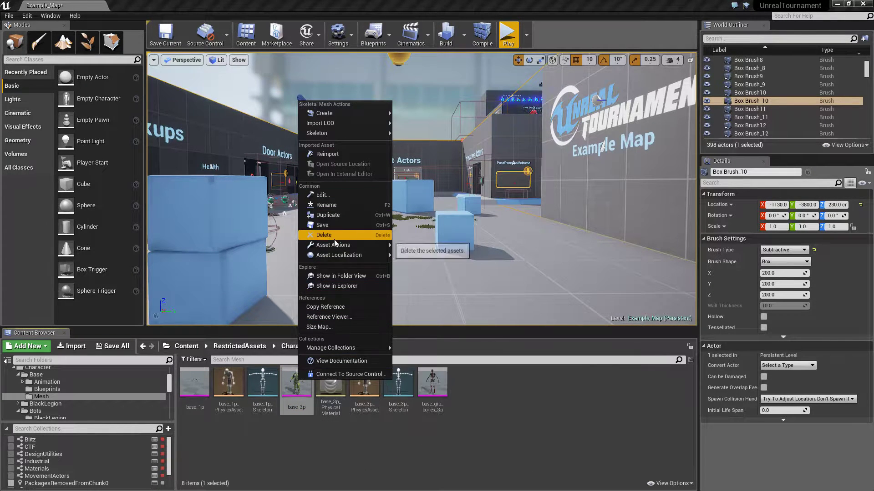
{"action": "mouse_move", "coordinate": [334, 247]}
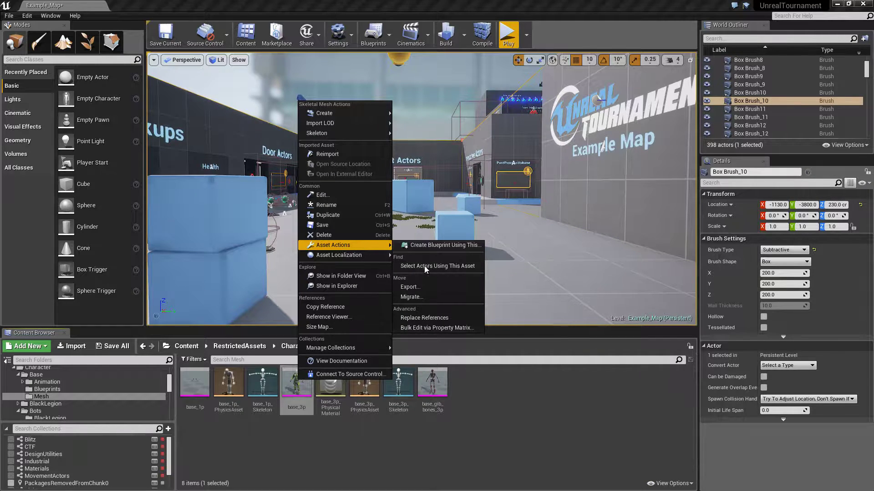
{"action": "left_click", "coordinate": [423, 287]}
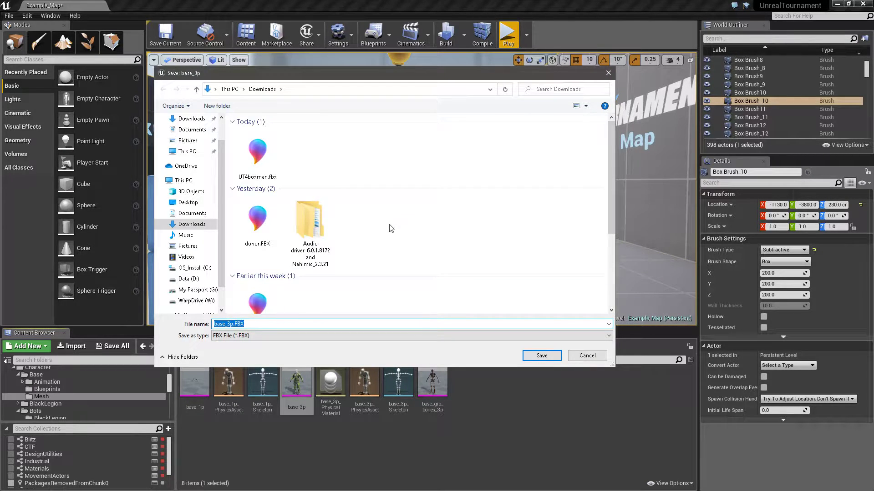
{"action": "scroll", "coordinate": [463, 238], "scroll_direction": "down", "scroll_amount": 5}
{"action": "scroll", "coordinate": [466, 214], "scroll_direction": "up", "scroll_amount": 5}
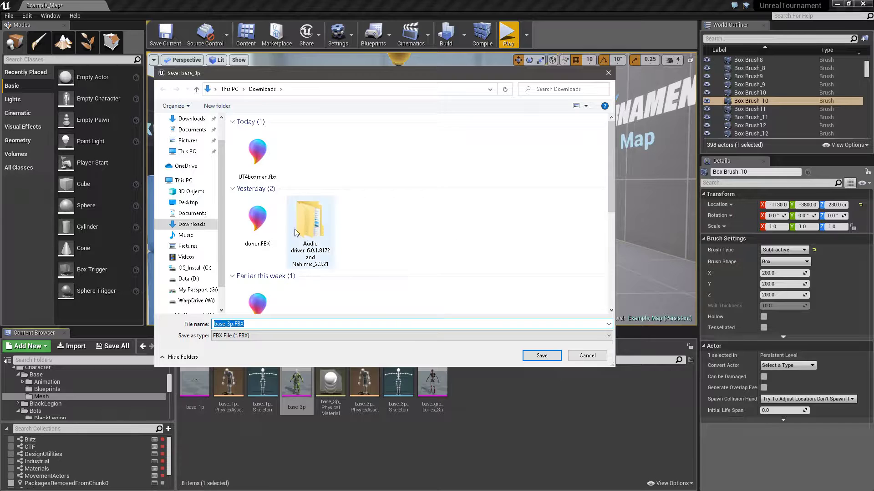
{"action": "left_click", "coordinate": [259, 241]}
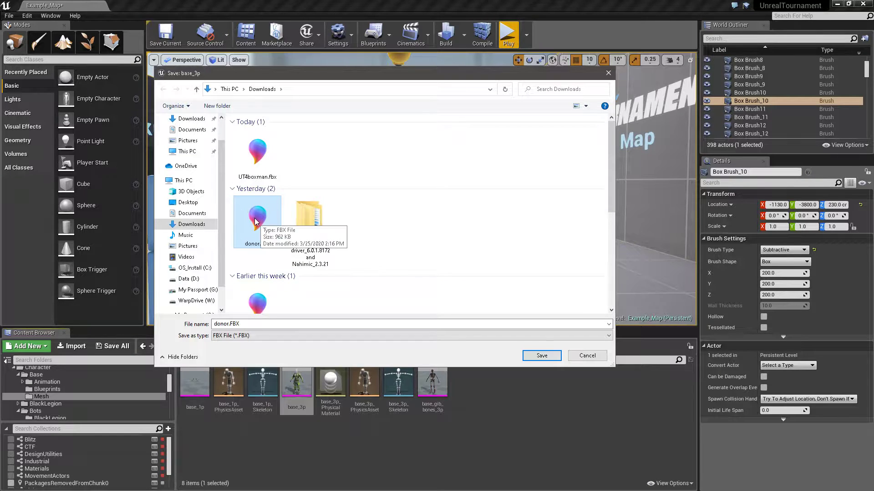
{"action": "left_click", "coordinate": [542, 355]}
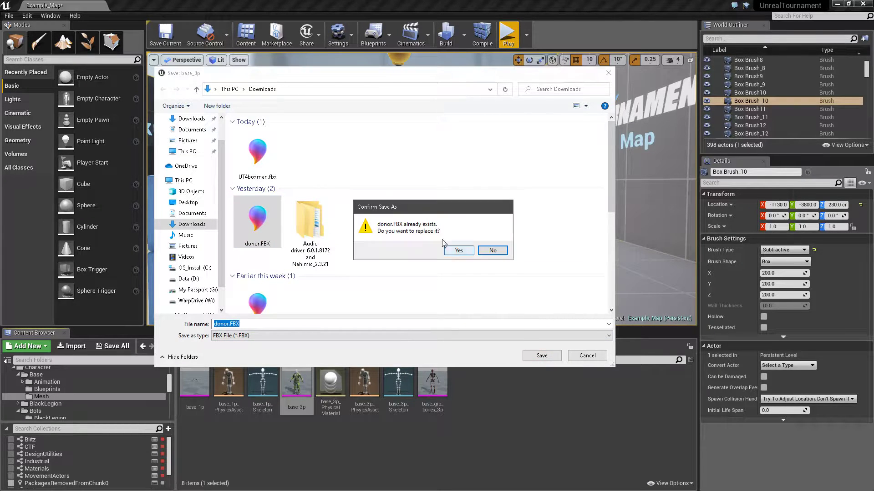
{"action": "left_click", "coordinate": [459, 250]}
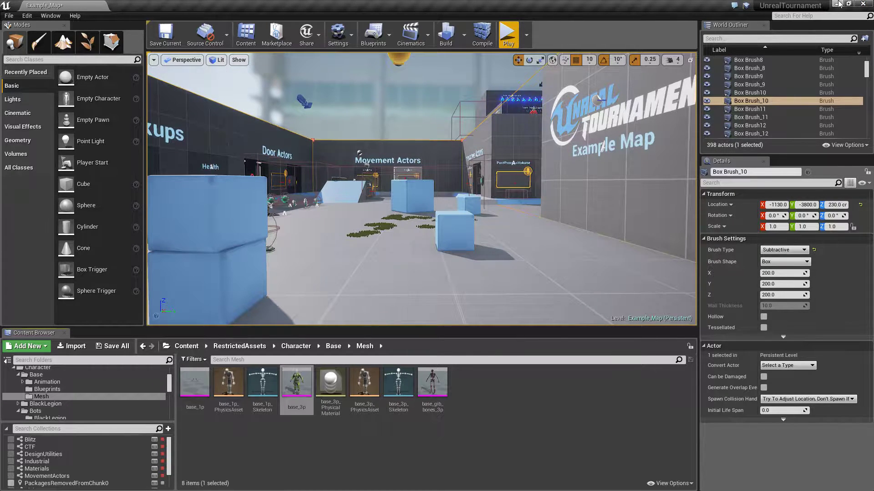
Copy the base_3p skeletal mesh into the Mystuff folder under Character.
{"action": "mouse_move", "coordinate": [298, 383]}
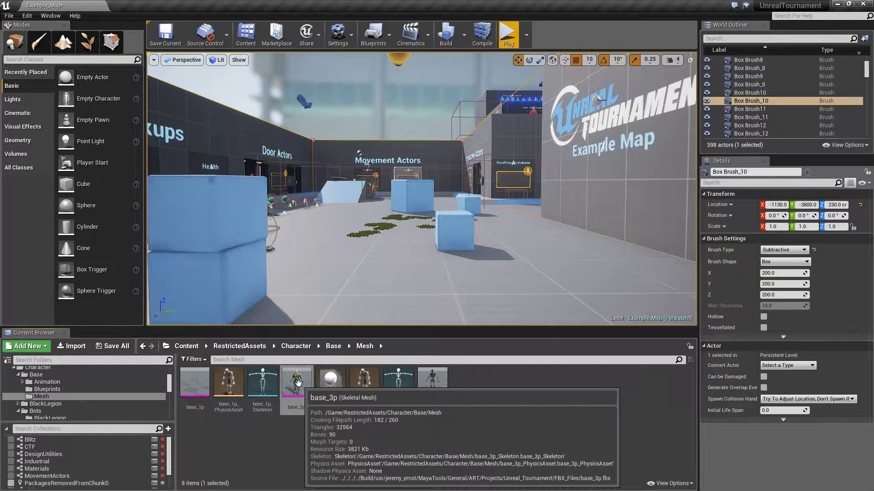
{"action": "left_click_drag", "start_coordinate": [169, 383], "coordinate": [170, 381]}
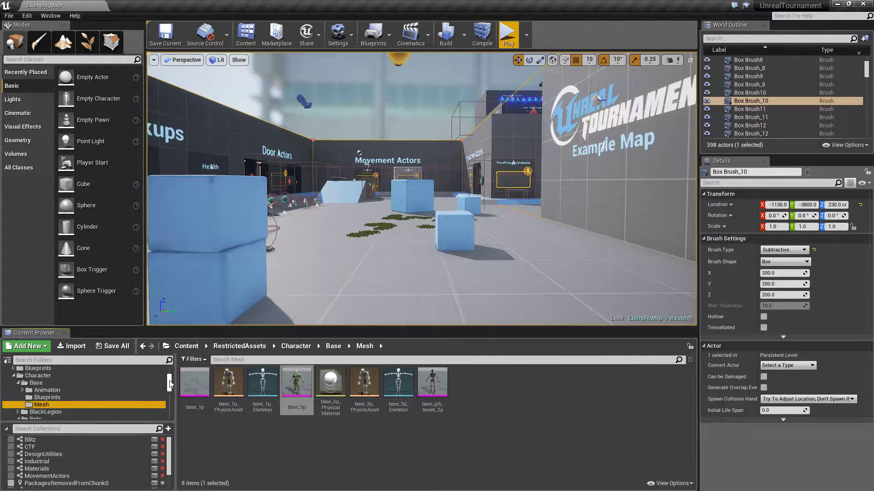
{"action": "scroll", "coordinate": [132, 389], "scroll_direction": "down", "scroll_amount": 5}
{"action": "scroll", "coordinate": [132, 389], "scroll_direction": "down", "scroll_amount": 2}
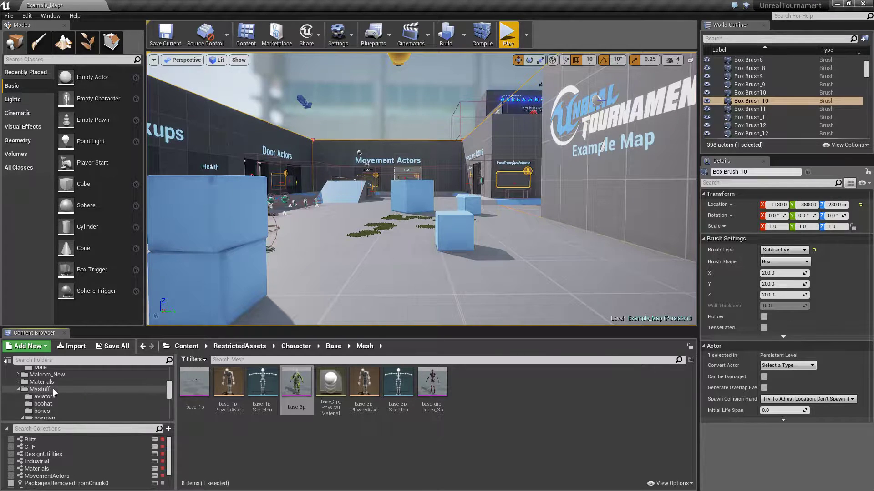
{"action": "left_click_drag", "start_coordinate": [296, 387], "coordinate": [48, 392]}
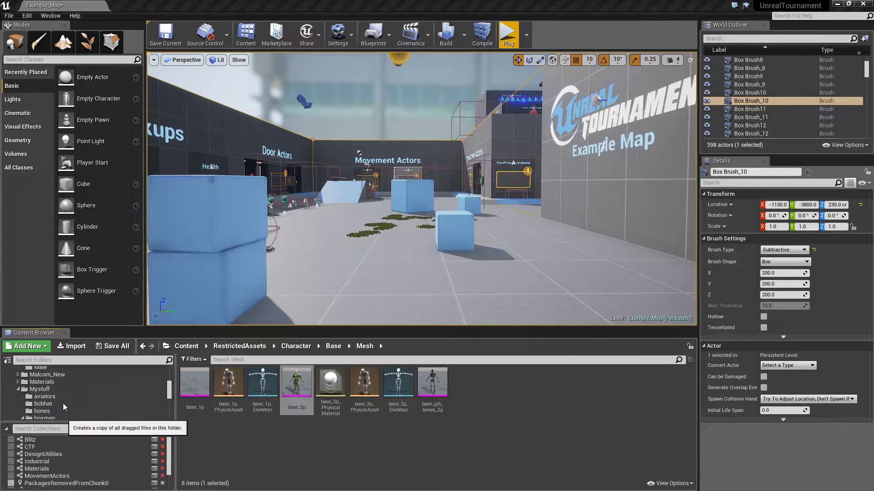
{"action": "left_click", "coordinate": [63, 403]}
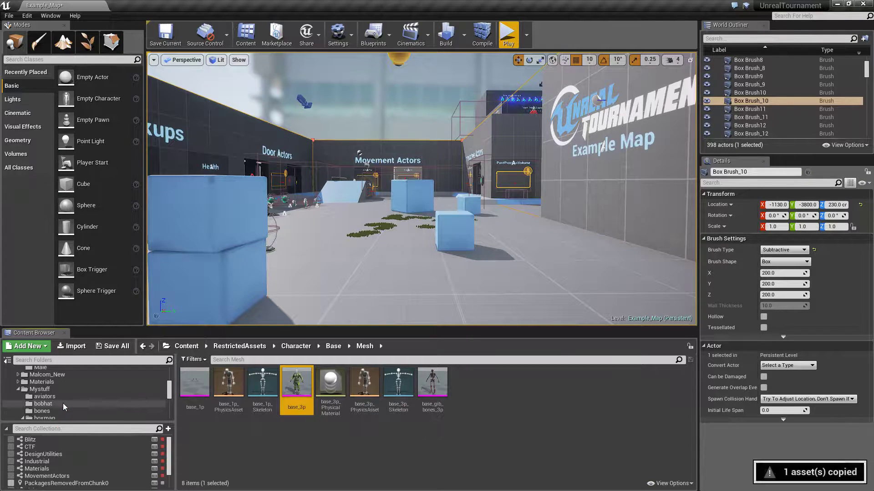
Look through the Mystuff folder and examine the gibmat and gibmat_Inst materials in its bones subfolder.
{"action": "left_click", "coordinate": [40, 389]}
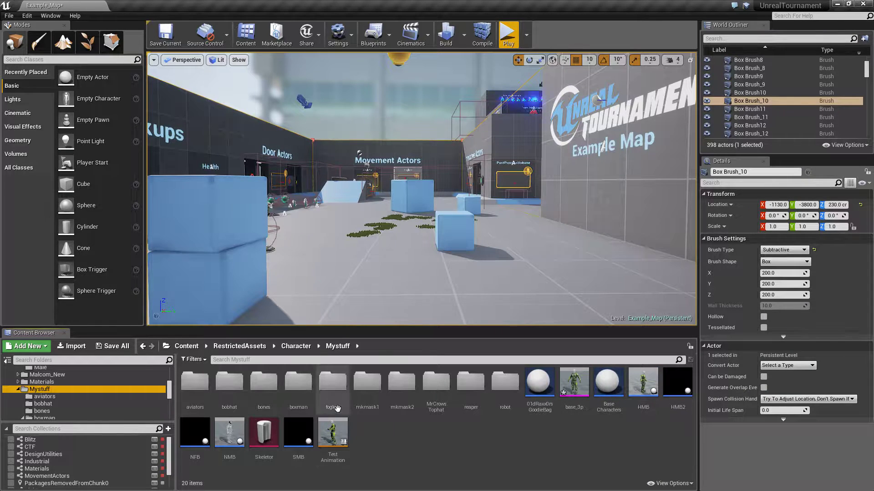
{"action": "left_click", "coordinate": [298, 384]}
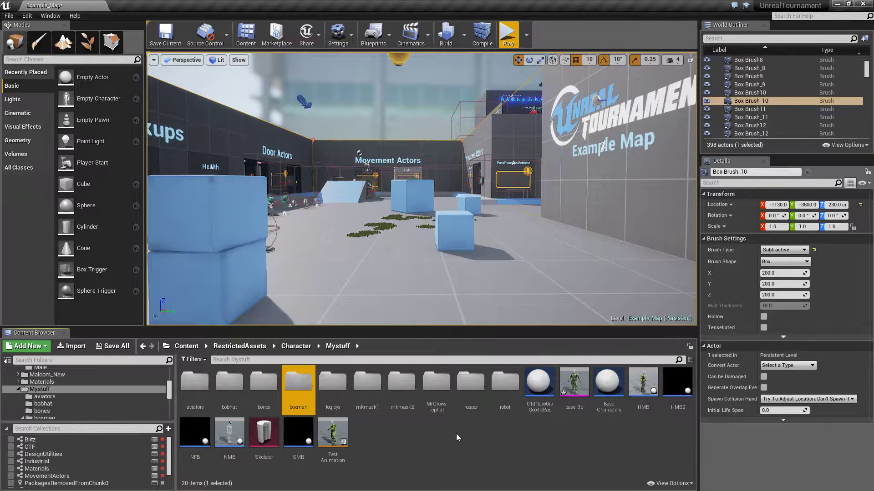
{"action": "left_click", "coordinate": [261, 385]}
{"action": "double_click", "coordinate": [260, 388]}
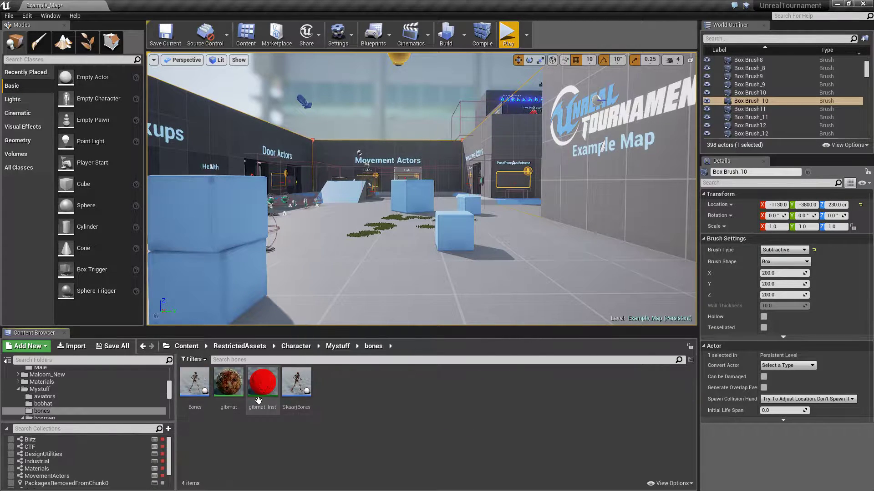
{"action": "left_click", "coordinate": [337, 347]}
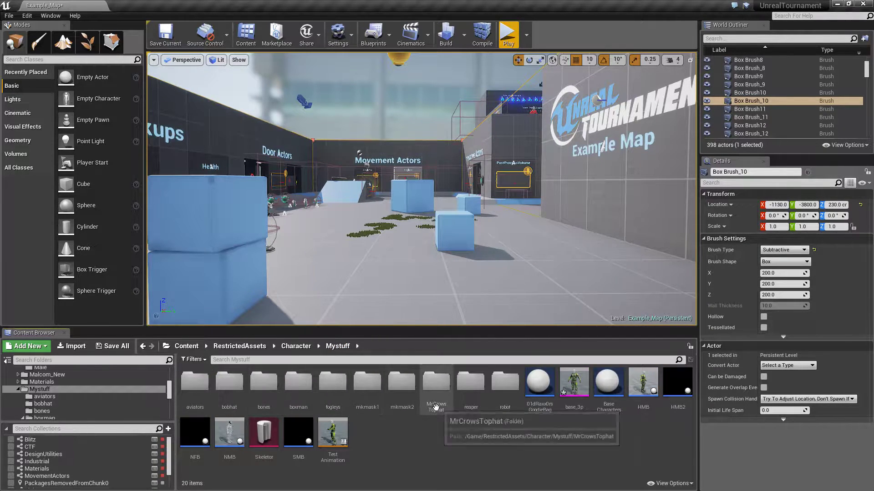
{"action": "double_click", "coordinate": [263, 386]}
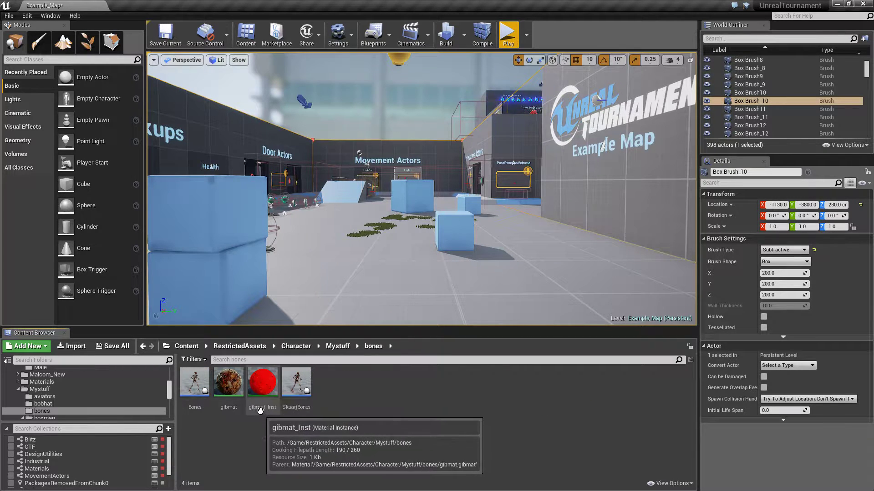
{"action": "left_click", "coordinate": [264, 389]}
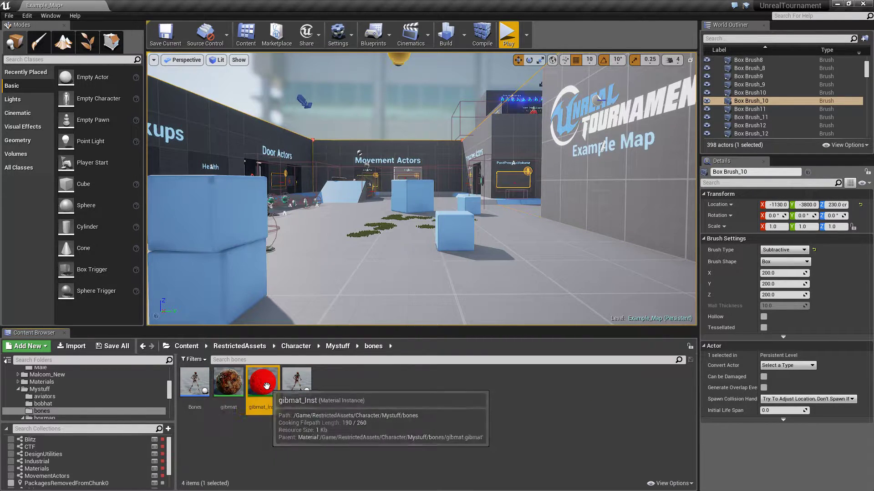
{"action": "left_click", "coordinate": [232, 385]}
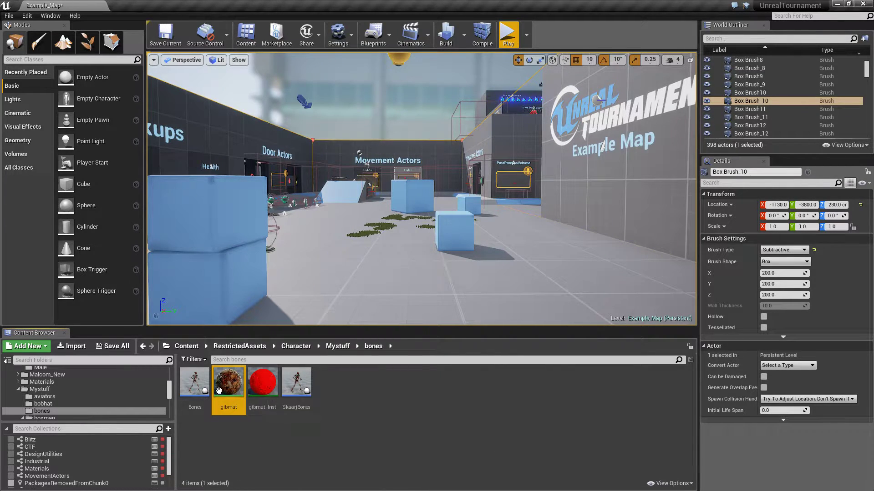
{"action": "left_click", "coordinate": [338, 346]}
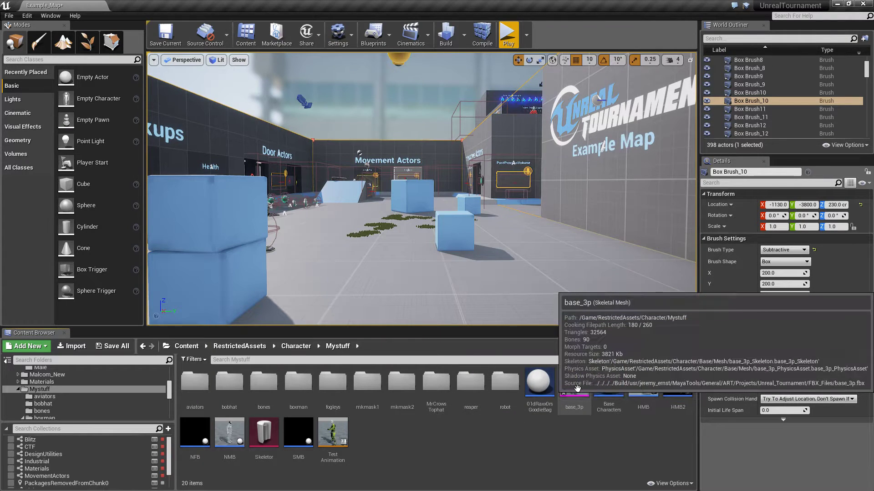
Move the base_3p copy from Mystuff into the boxman folder and on into its mesh subfolder.
{"action": "left_click_drag", "start_coordinate": [573, 393], "coordinate": [300, 389]}
{"action": "left_click", "coordinate": [320, 411]}
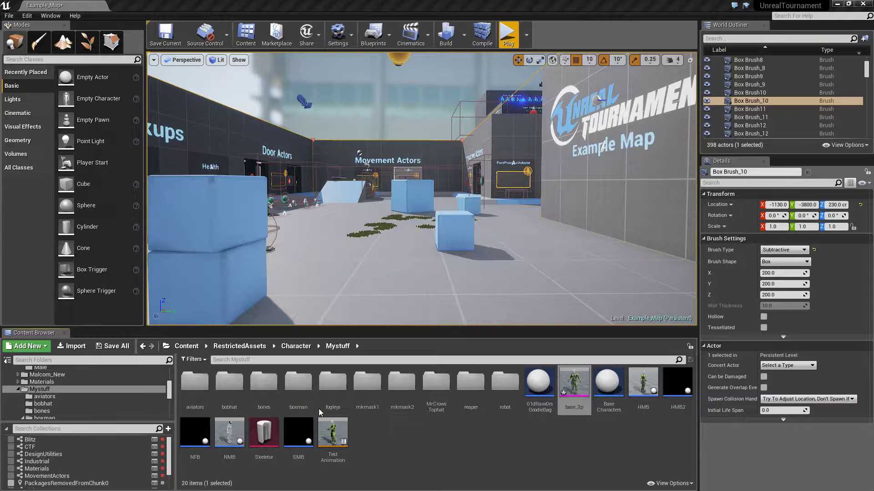
{"action": "double_click", "coordinate": [305, 391]}
{"action": "left_click_drag", "start_coordinate": [296, 384], "coordinate": [263, 389]}
{"action": "left_click", "coordinate": [283, 410]}
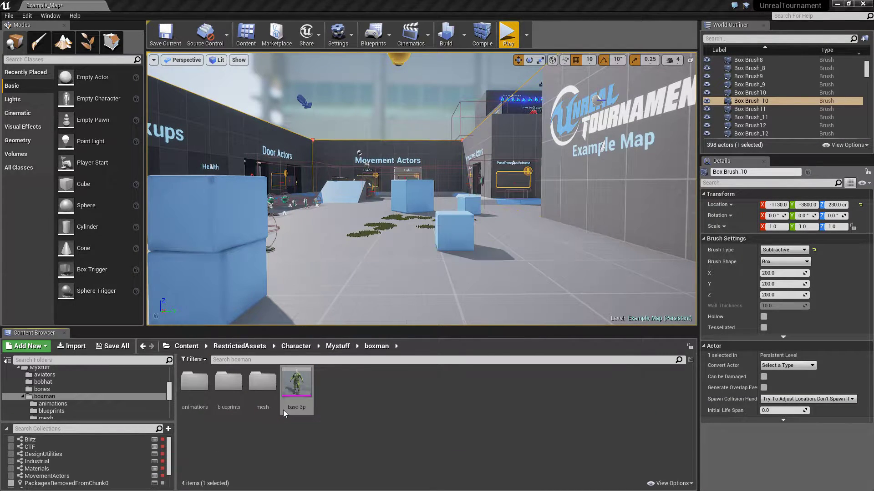
Rename the base_3p skeletal mesh in the boxman mesh folder to donor.
{"action": "double_click", "coordinate": [267, 384]}
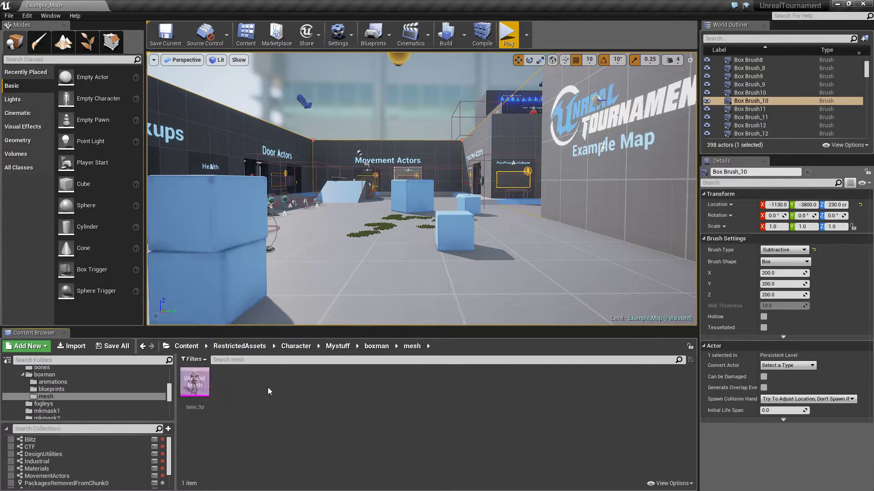
{"action": "right_click", "coordinate": [195, 387]}
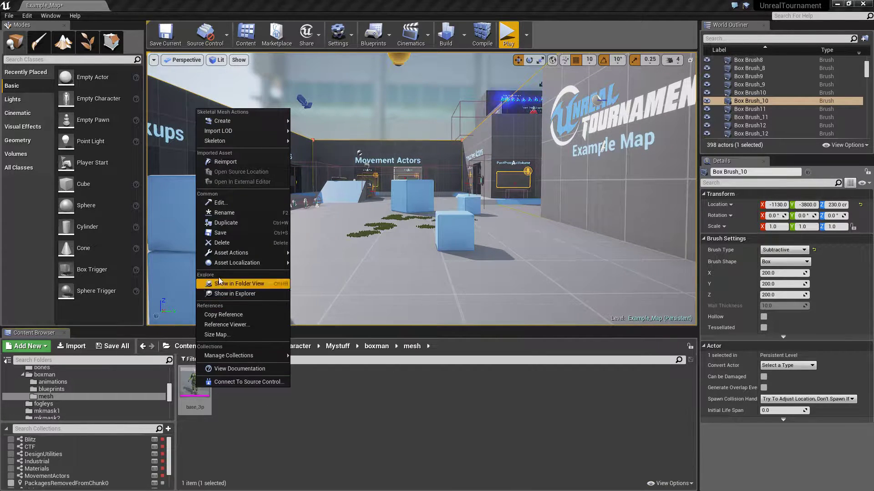
{"action": "left_click", "coordinate": [220, 213]}
{"action": "type", "text": "donor"}
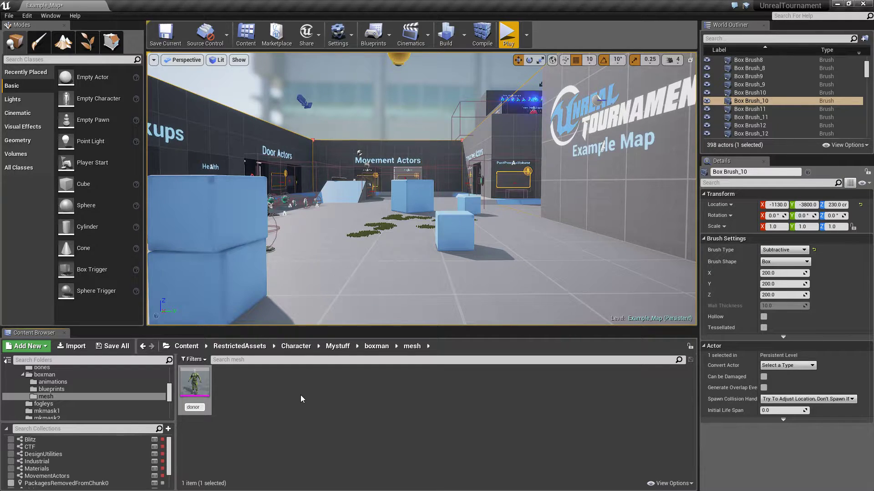
{"action": "key", "text": "Return"}
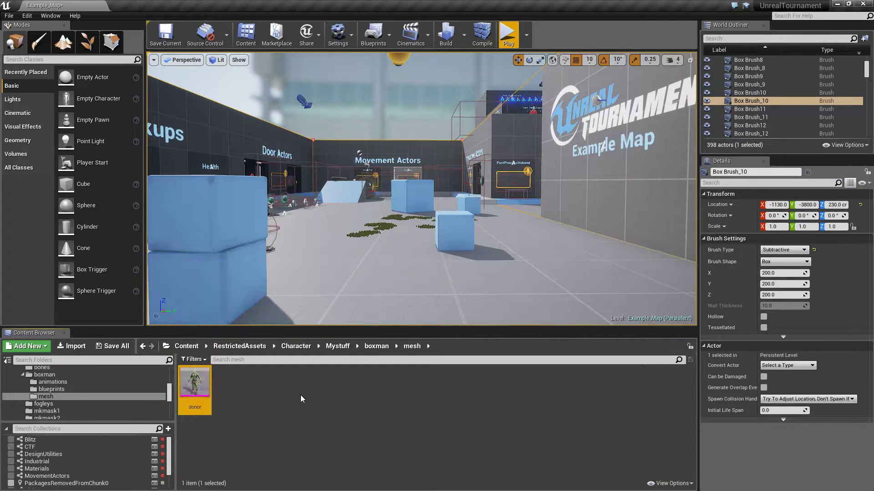
{"action": "left_click", "coordinate": [294, 395]}
Minimize the Unreal editor, launch Blender and dismiss its splash screen to reach the default scene.
{"action": "left_click", "coordinate": [836, 4]}
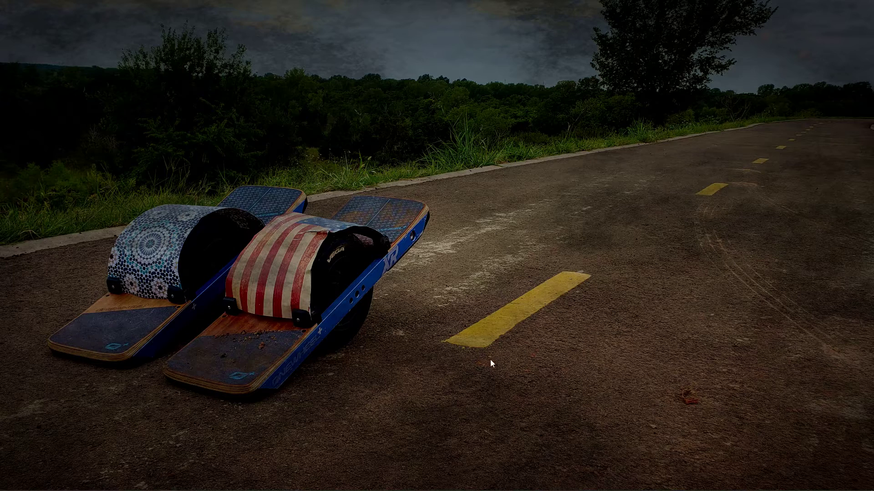
{"action": "left_click", "coordinate": [689, 482]}
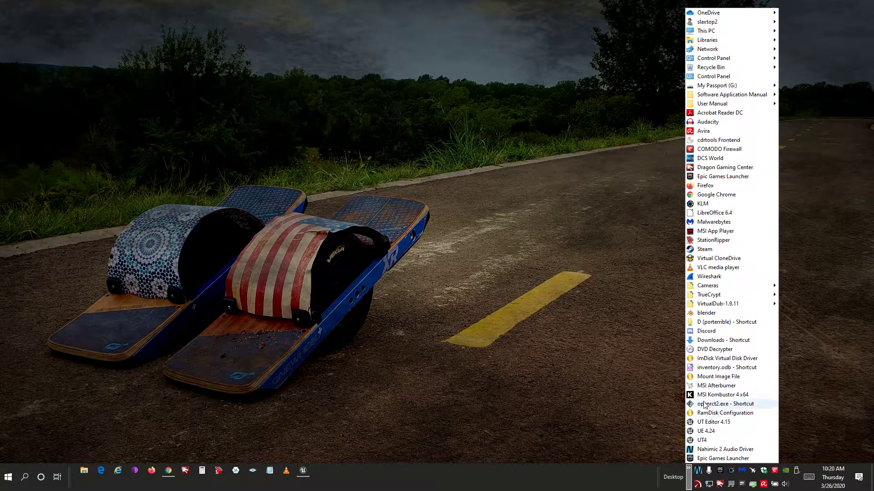
{"action": "left_click", "coordinate": [704, 313]}
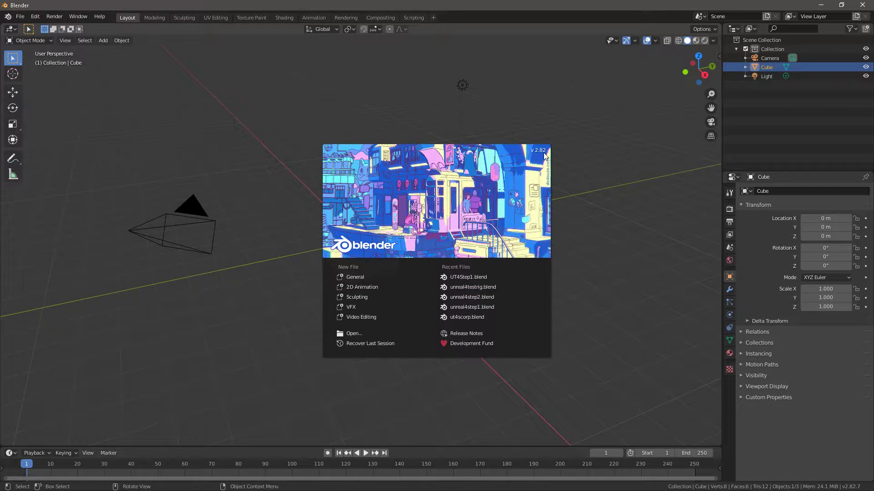
{"action": "left_click", "coordinate": [585, 214]}
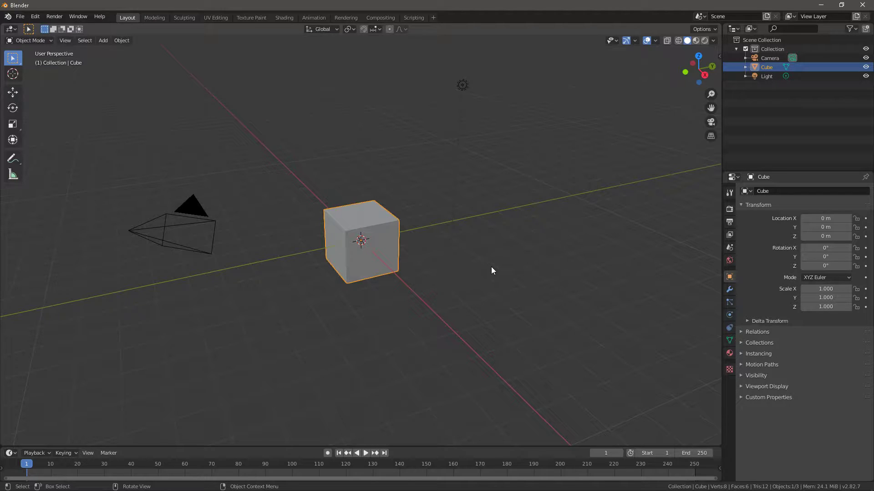
Delete the default camera, cube and light from the scene.
{"action": "key", "text": "a"}
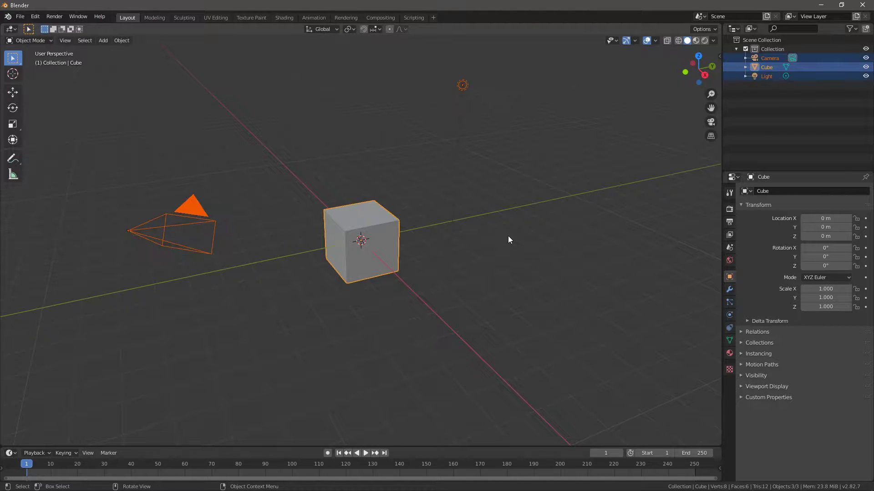
{"action": "key", "text": "x"}
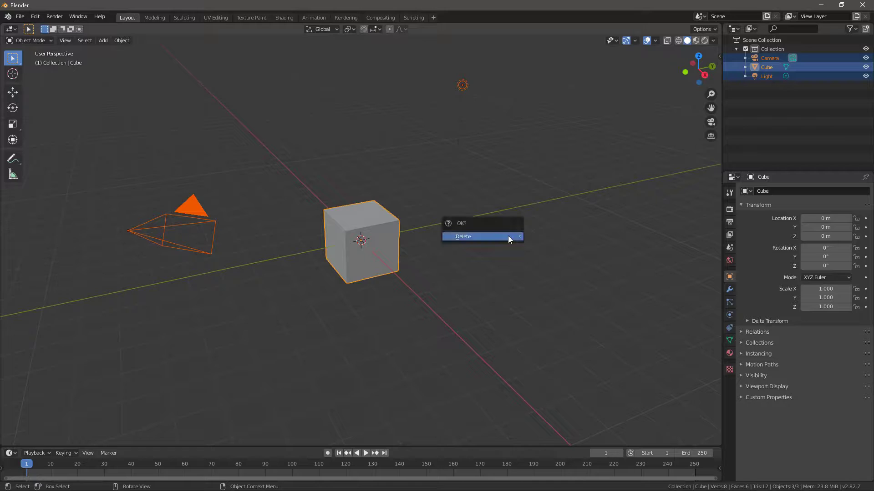
{"action": "left_click", "coordinate": [508, 238]}
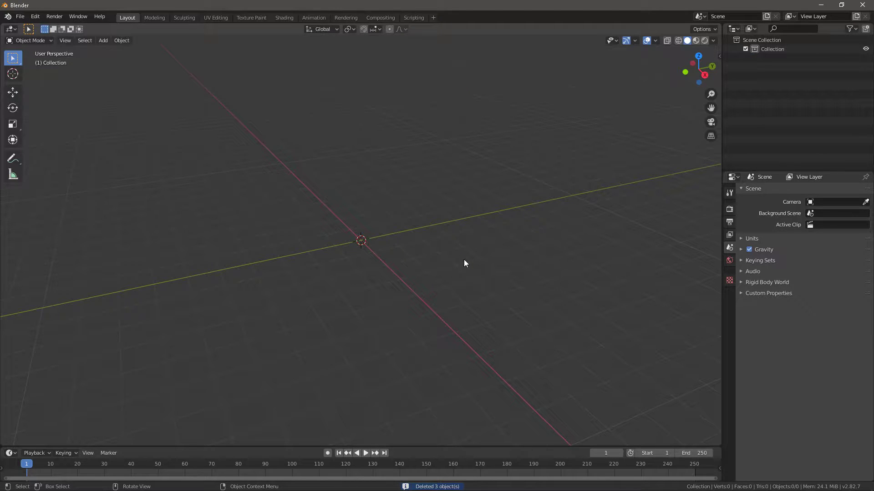
Import donor.FBX from the Downloads folder as FBX, keeping the default animation and armature options.
{"action": "middle_click_drag", "start_coordinate": [464, 263], "coordinate": [540, 210]}
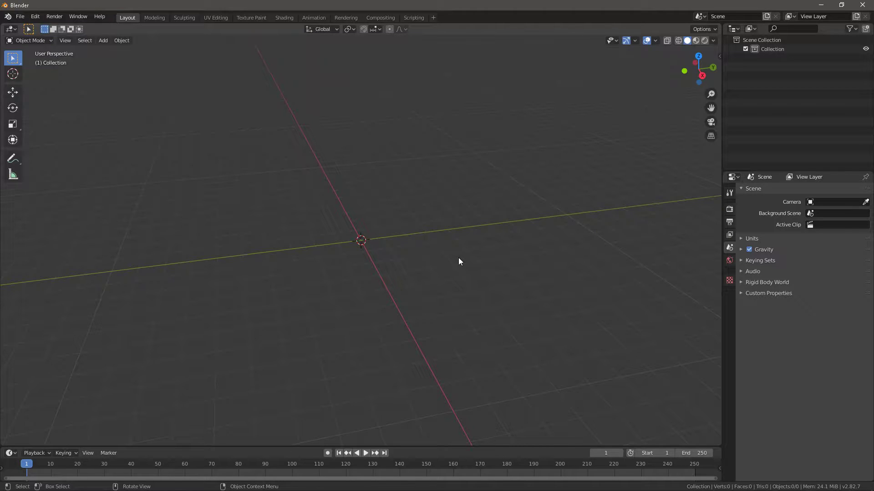
{"action": "left_click", "coordinate": [20, 16]}
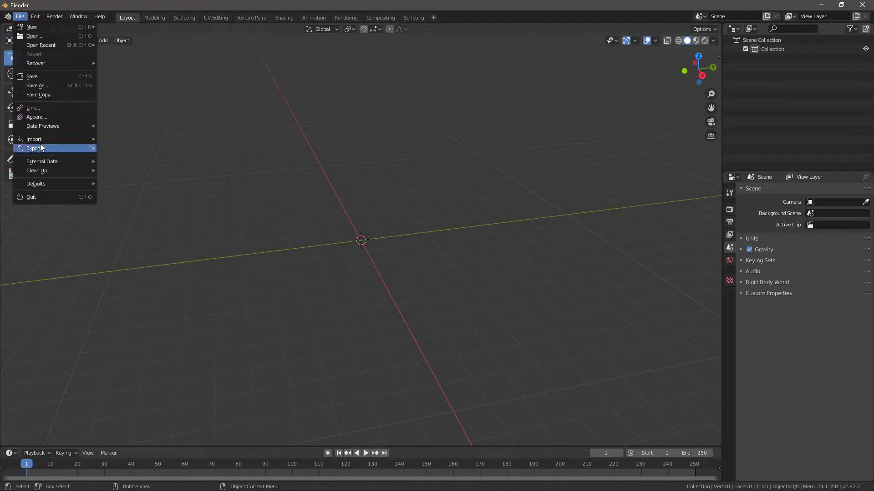
{"action": "mouse_move", "coordinate": [43, 139]}
{"action": "left_click", "coordinate": [138, 192]}
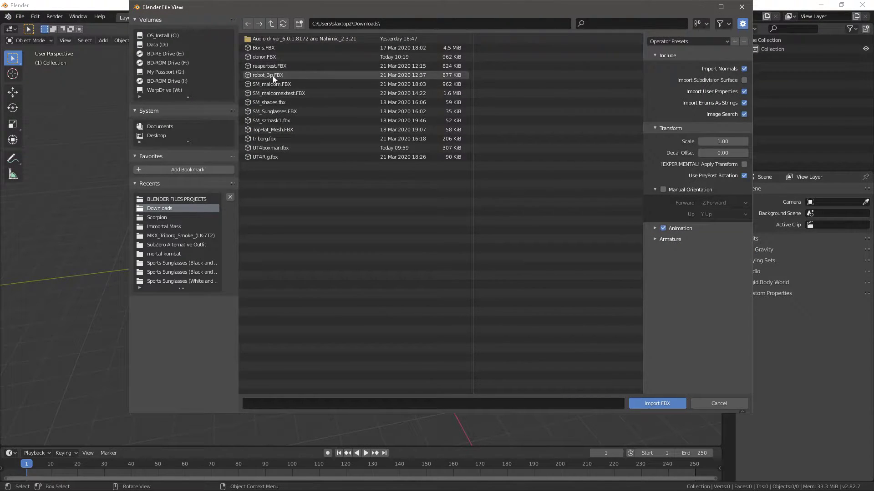
{"action": "left_click", "coordinate": [274, 56]}
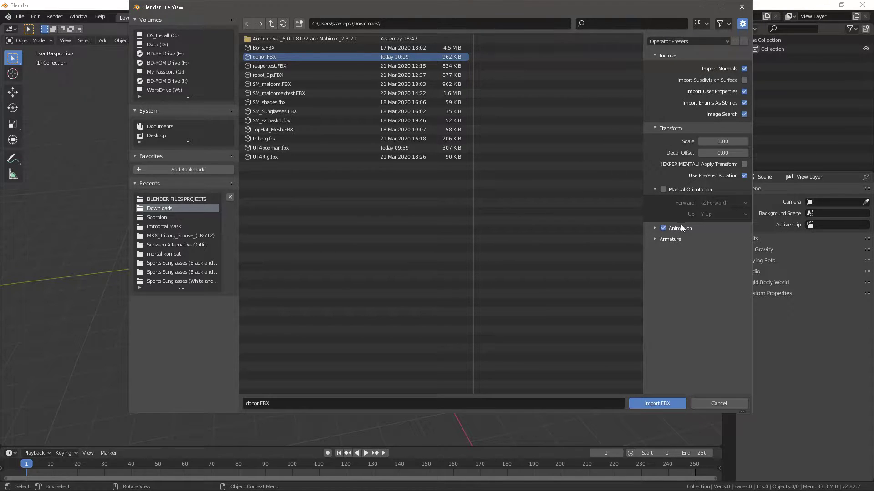
{"action": "left_click", "coordinate": [654, 229]}
{"action": "left_click", "coordinate": [653, 256]}
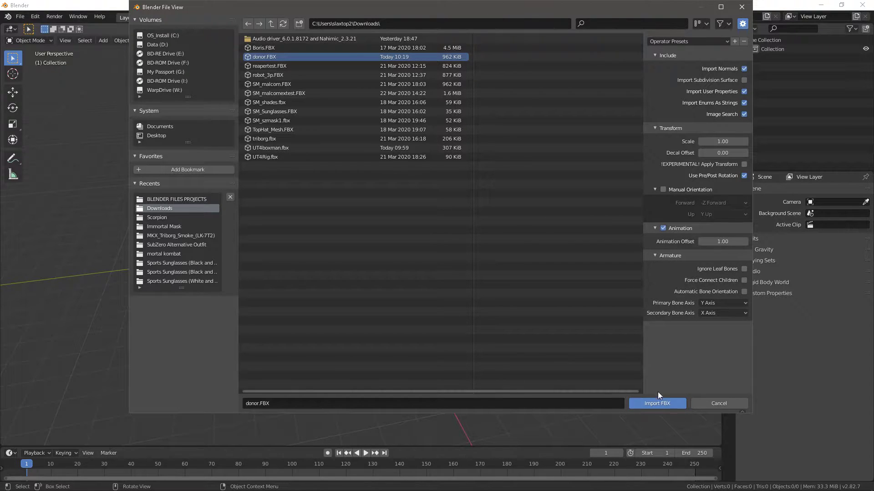
{"action": "left_click", "coordinate": [657, 404]}
Delete the imported character's body mesh, keeping only its armature.
{"action": "scroll", "coordinate": [419, 277], "scroll_direction": "up", "scroll_amount": 12}
{"action": "middle_click_drag", "start_coordinate": [418, 276], "coordinate": [503, 214]}
{"action": "scroll", "coordinate": [440, 268], "scroll_direction": "down", "scroll_amount": 5}
{"action": "middle_click_drag", "start_coordinate": [565, 292], "coordinate": [461, 282]}
{"action": "left_click", "coordinate": [393, 286]}
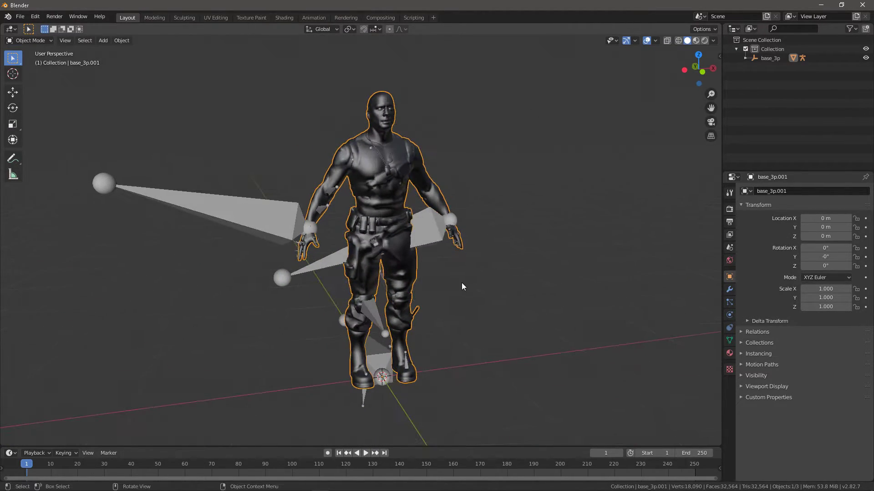
{"action": "key", "text": "x"}
{"action": "left_click", "coordinate": [461, 282]}
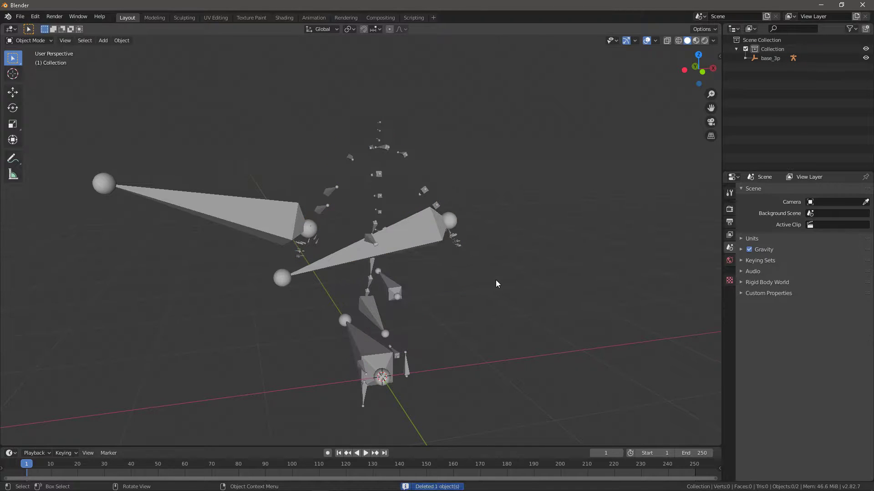
Select the root armature and expand its hierarchy under base_3p to examine the bones beneath it.
{"action": "middle_click_drag", "start_coordinate": [495, 280], "coordinate": [514, 279]}
{"action": "left_click", "coordinate": [404, 232]}
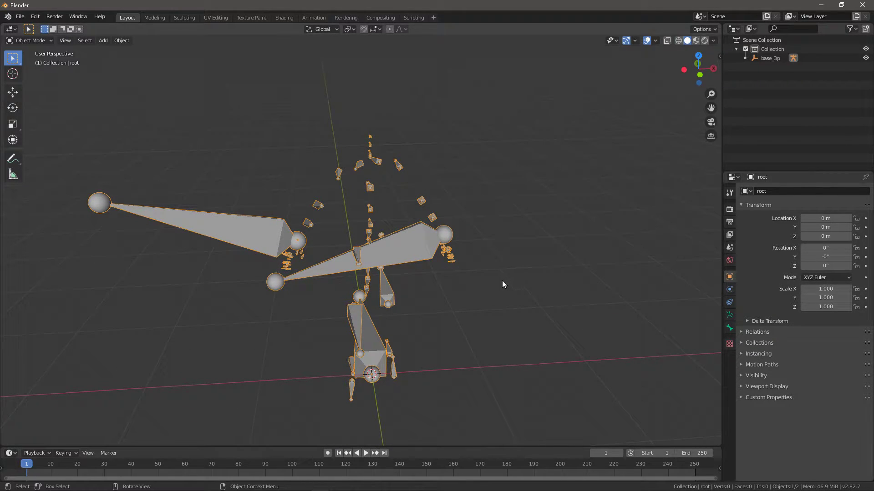
{"action": "left_click", "coordinate": [745, 57]}
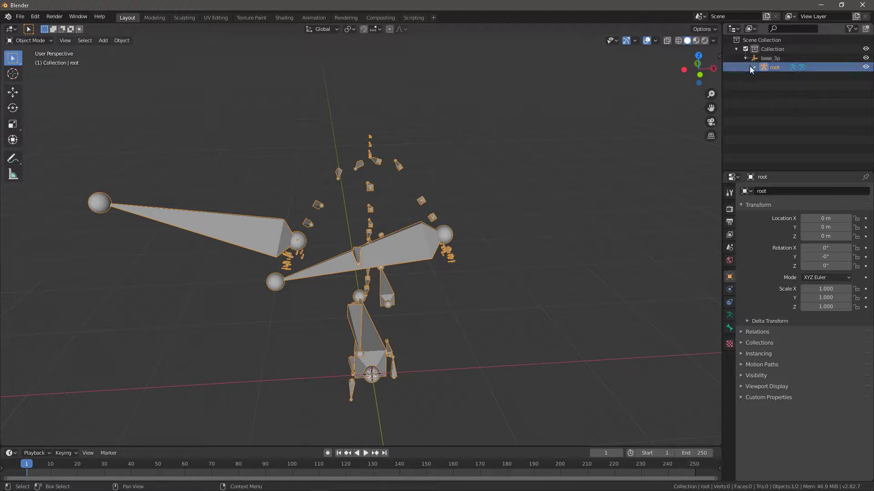
{"action": "left_click", "coordinate": [755, 67]}
{"action": "left_click", "coordinate": [763, 77]}
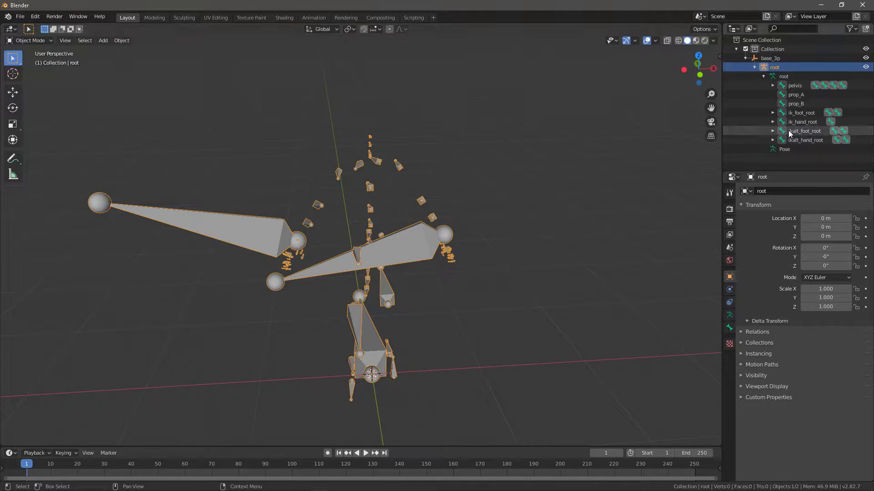
{"action": "middle_click_drag", "start_coordinate": [551, 257], "coordinate": [526, 253]}
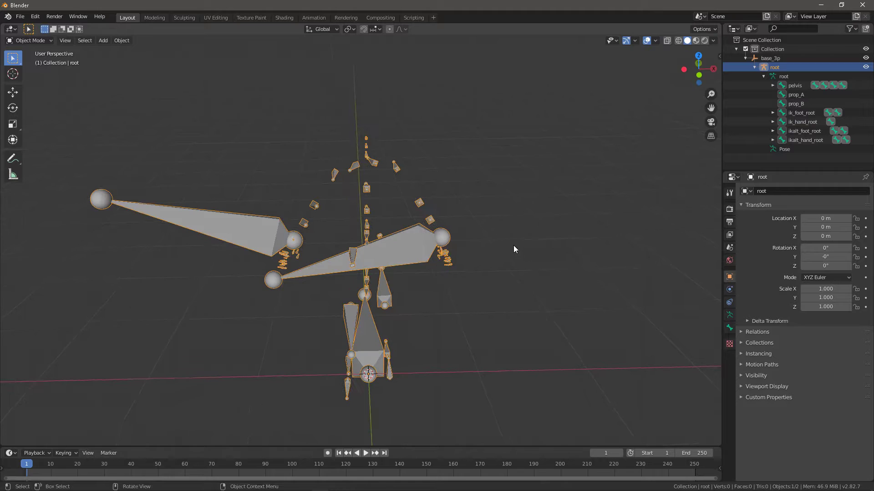
Add a cube mesh at the armature's base and scale it down uniformly to about 0.174.
{"action": "scroll", "coordinate": [493, 242], "scroll_direction": "up", "scroll_amount": 1}
{"action": "middle_click_drag", "start_coordinate": [506, 236], "coordinate": [468, 214]}
{"action": "middle_click_drag", "start_coordinate": [509, 262], "coordinate": [490, 249]}
{"action": "key", "text": "shift+a"}
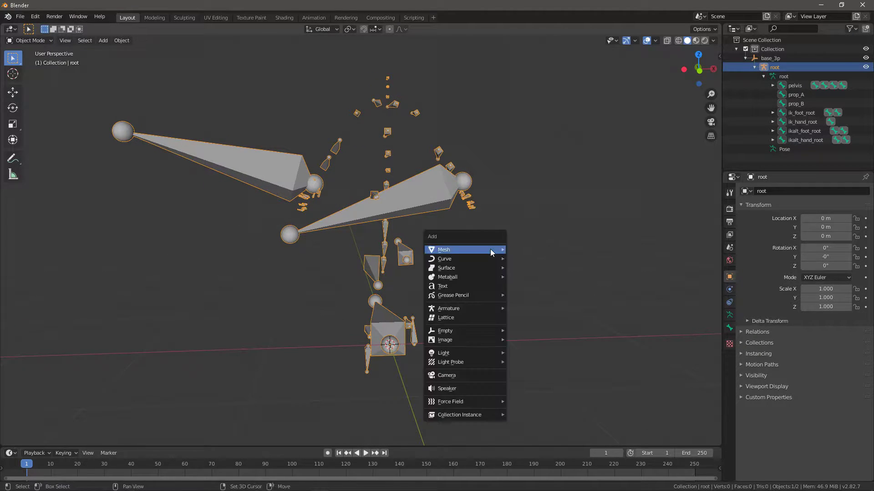
{"action": "mouse_move", "coordinate": [490, 249]}
{"action": "left_click", "coordinate": [536, 256]}
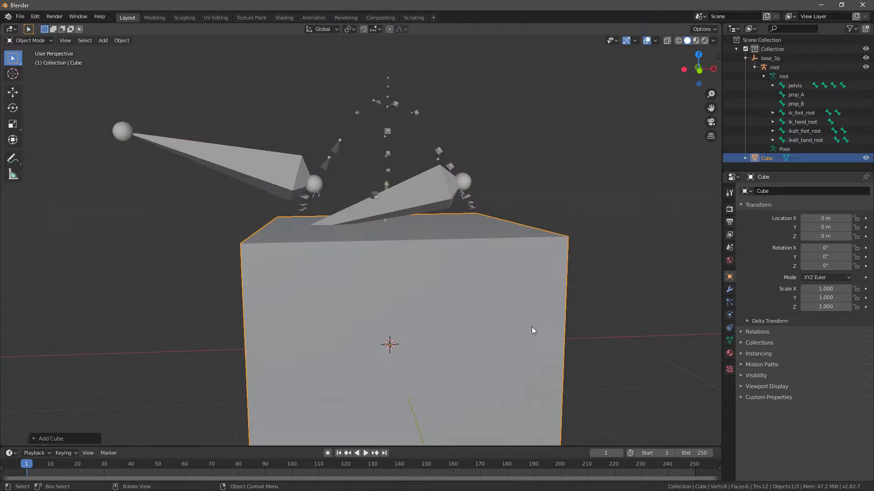
{"action": "key", "text": "s"}
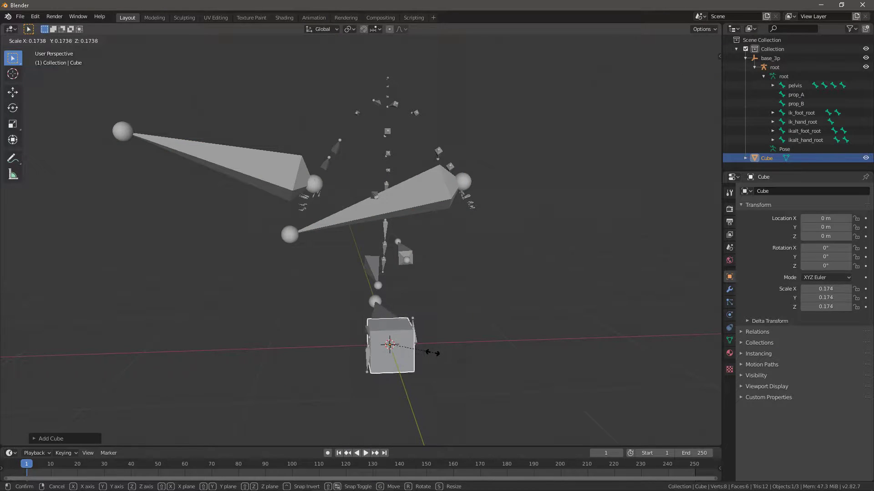
{"action": "left_click", "coordinate": [465, 336]}
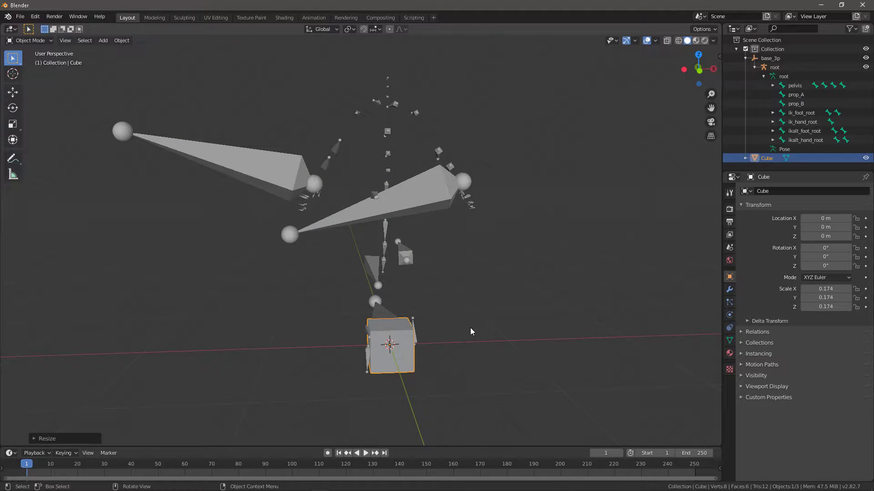
In front orthographic view, move the cube up along Z to about 1.256 m, at the armature's torso.
{"action": "key", "text": "KP_5"}
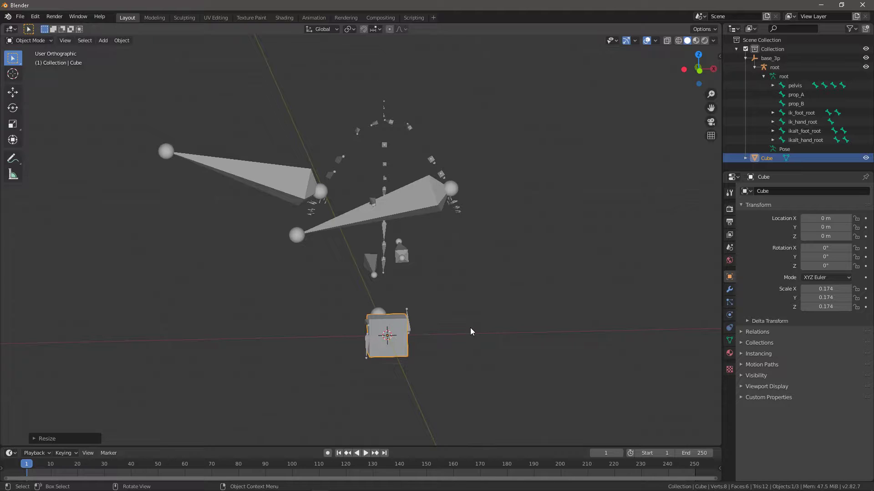
{"action": "key", "text": "KP_1"}
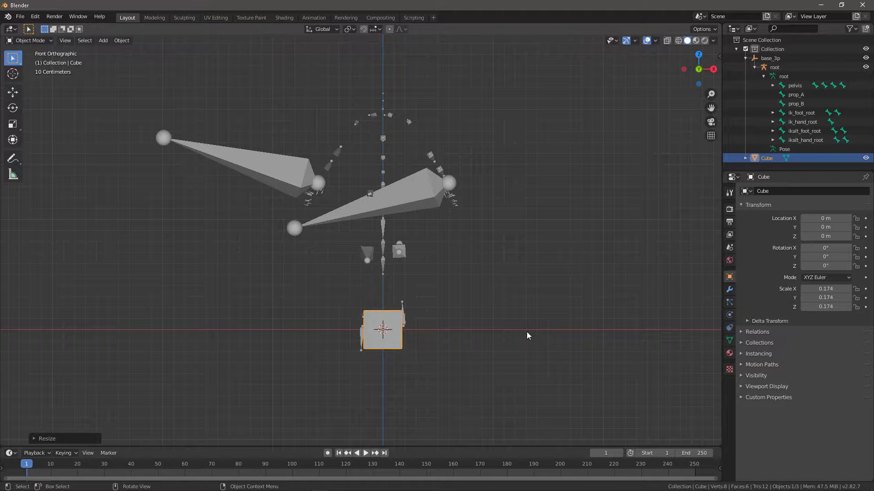
{"action": "key", "text": "KP_3"}
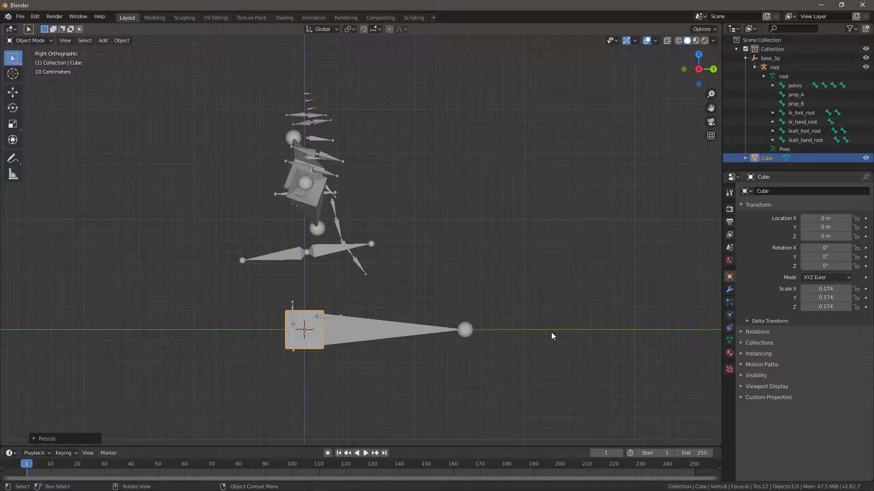
{"action": "key", "text": "KP_1"}
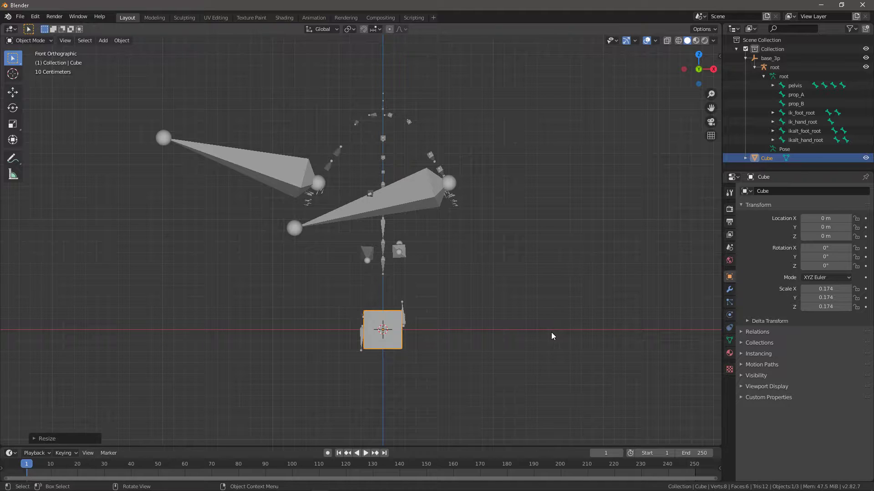
{"action": "key", "text": "g"}
{"action": "key", "text": "z"}
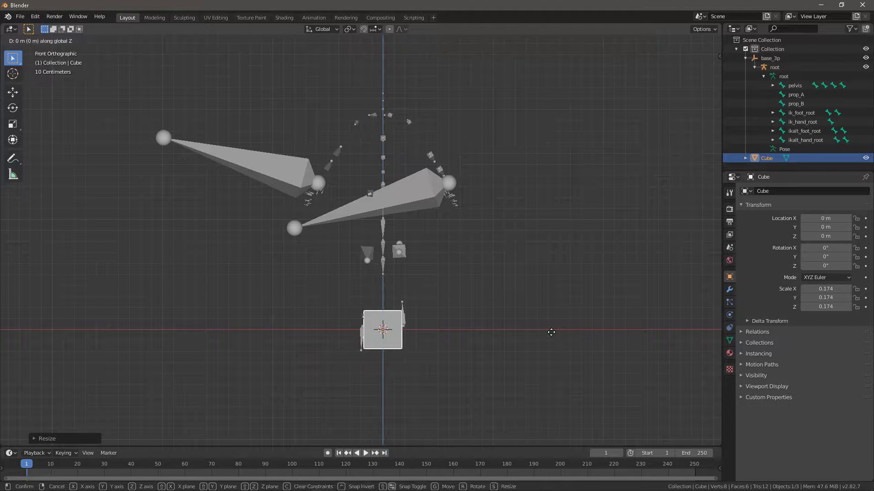
{"action": "left_click", "coordinate": [553, 194]}
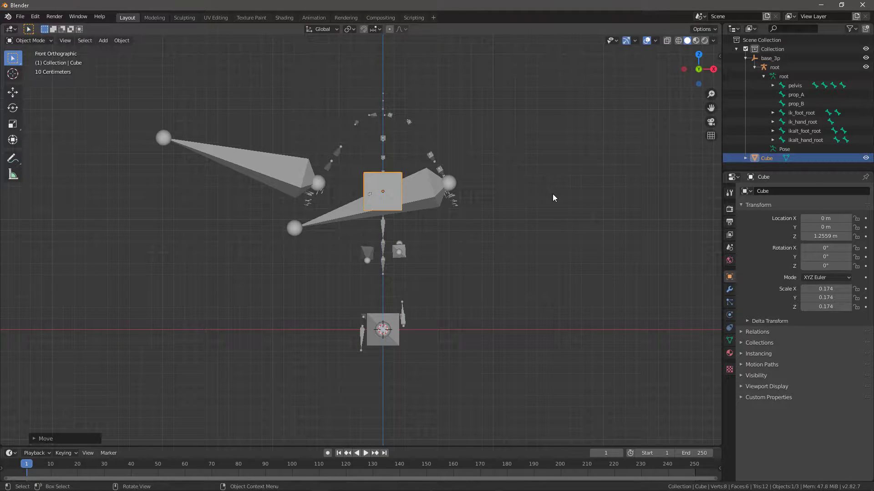
In the cube's Edit Mode, add a centred vertical loop cut that divides it into two equal halves.
{"action": "key", "text": "KP_Decimal"}
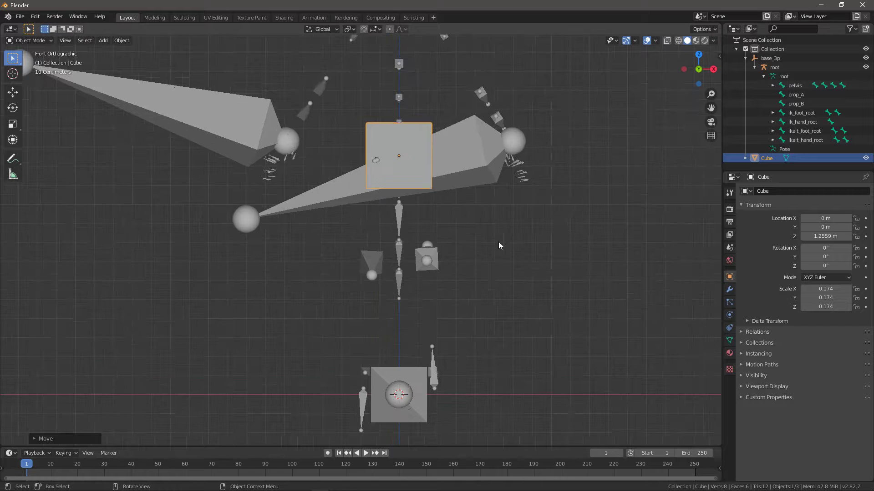
{"action": "scroll", "coordinate": [492, 242], "scroll_direction": "down", "scroll_amount": 2}
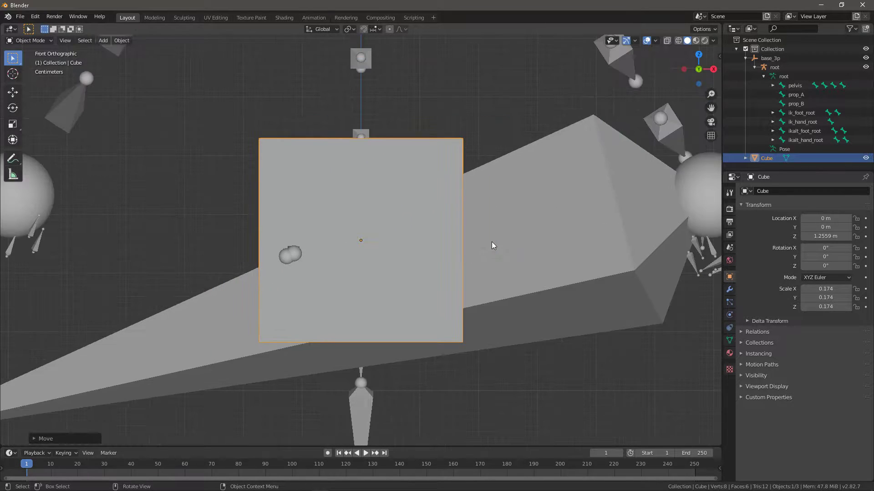
{"action": "key", "text": "Tab"}
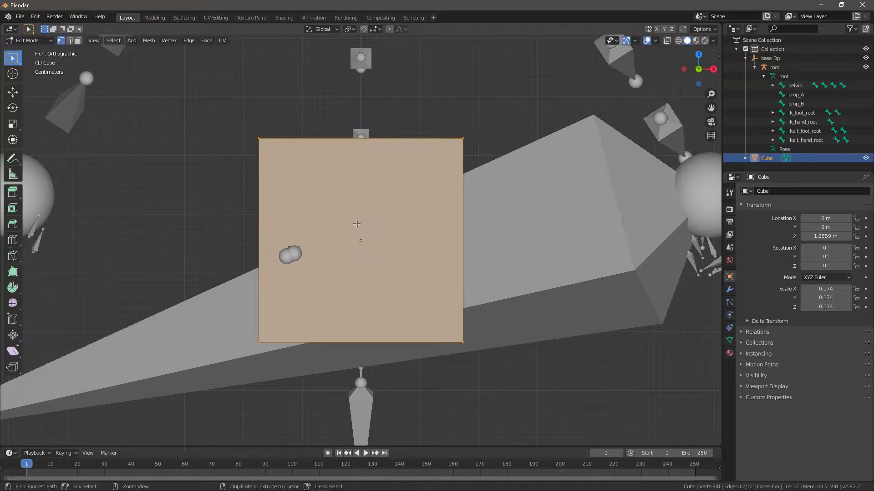
{"action": "key", "text": "ctrl+r"}
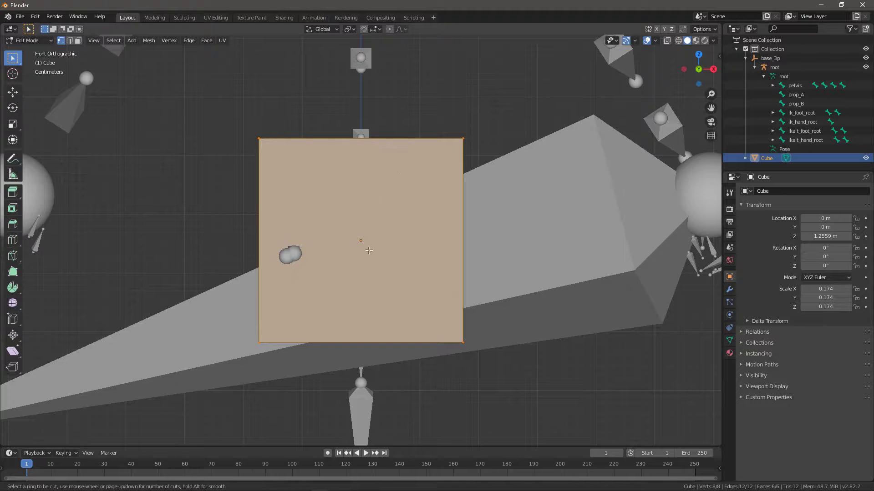
{"action": "left_click", "coordinate": [360, 151]}
{"action": "right_click", "coordinate": [359, 151]}
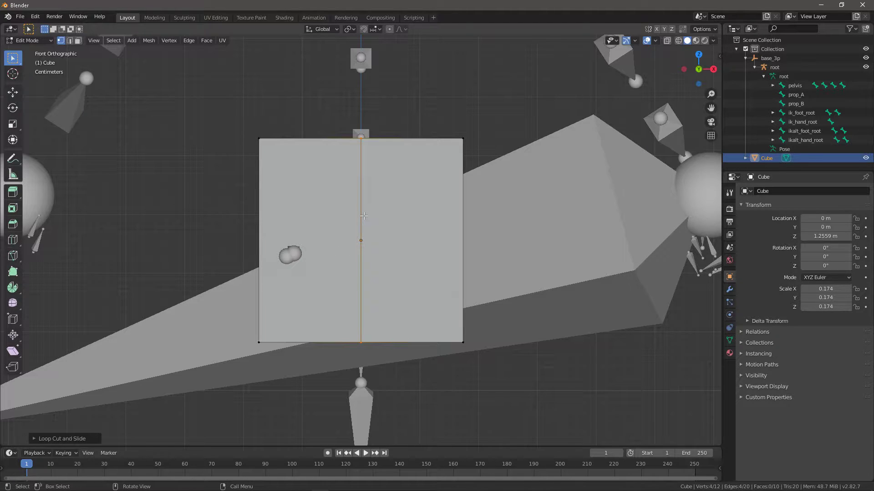
In wireframe display, select the vertices on the cube's negative X side and delete them, leaving only the positive X half.
{"action": "key", "text": "z"}
{"action": "left_click", "coordinate": [336, 216]}
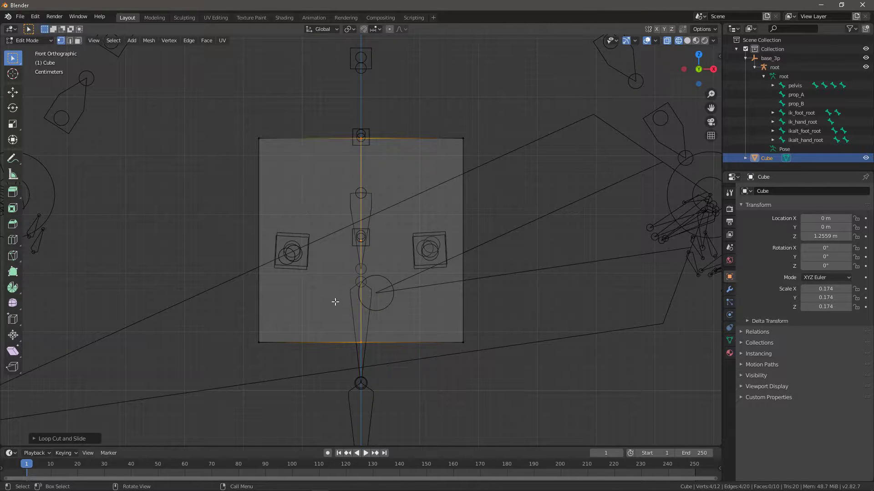
{"action": "key", "text": "alt+a"}
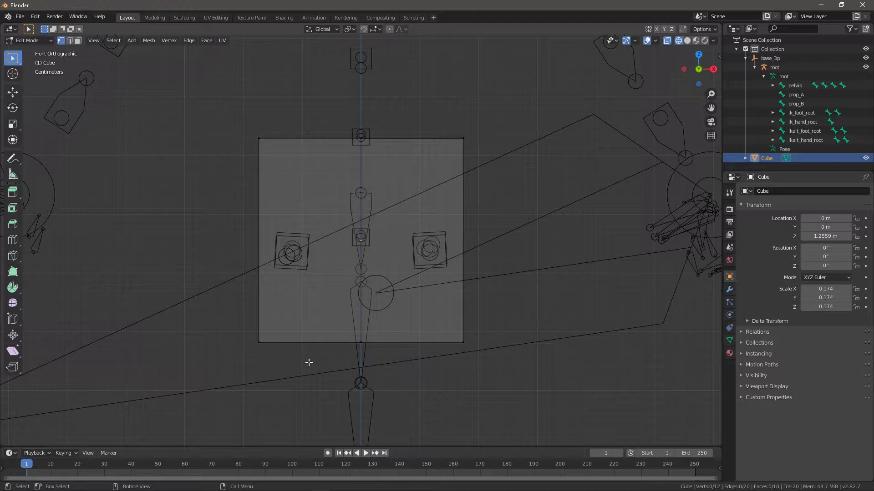
{"action": "key", "text": "b"}
{"action": "left_click_drag", "start_coordinate": [307, 361], "coordinate": [223, 95]}
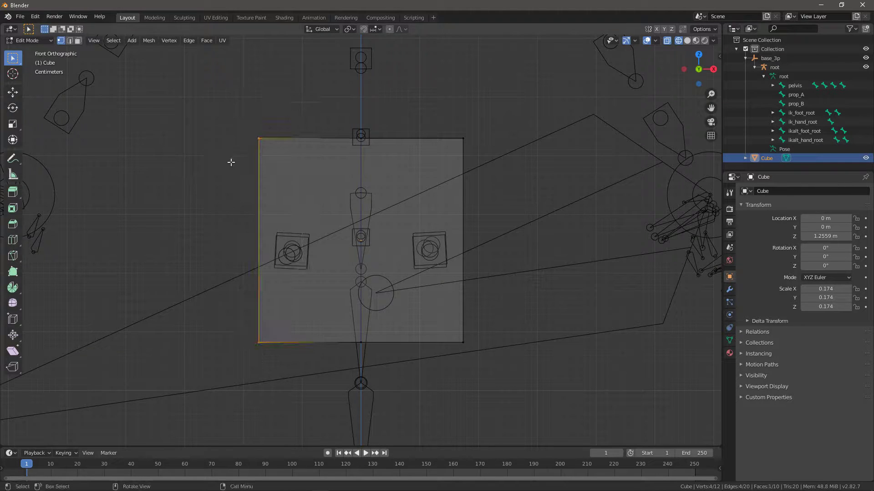
{"action": "key", "text": "x"}
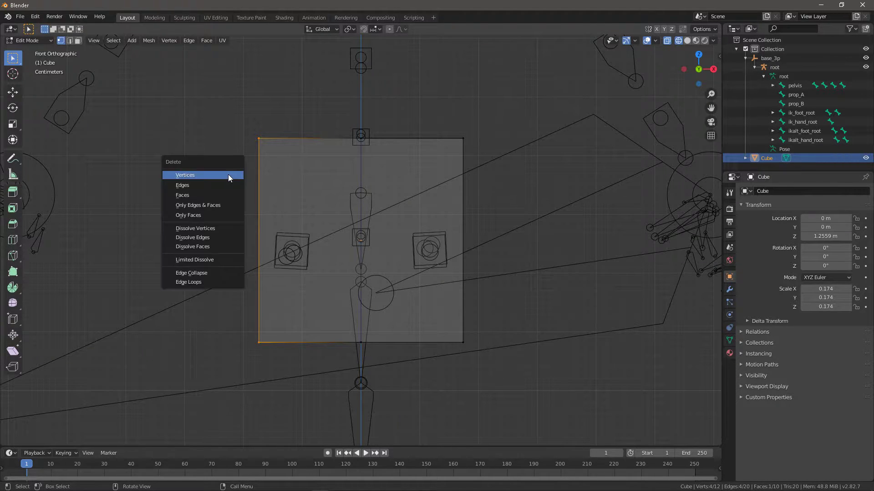
{"action": "left_click", "coordinate": [228, 174]}
Add a Mirror modifier on the X axis to the half cube.
{"action": "left_click", "coordinate": [729, 290]}
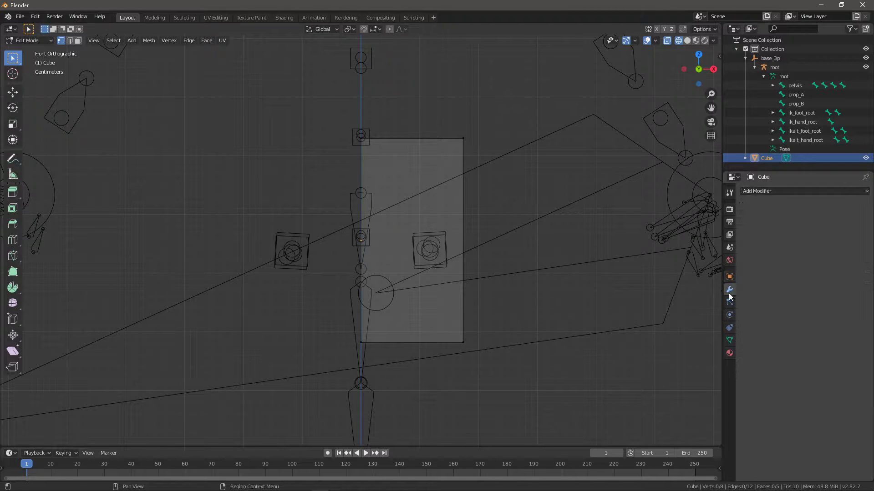
{"action": "left_click", "coordinate": [780, 192]}
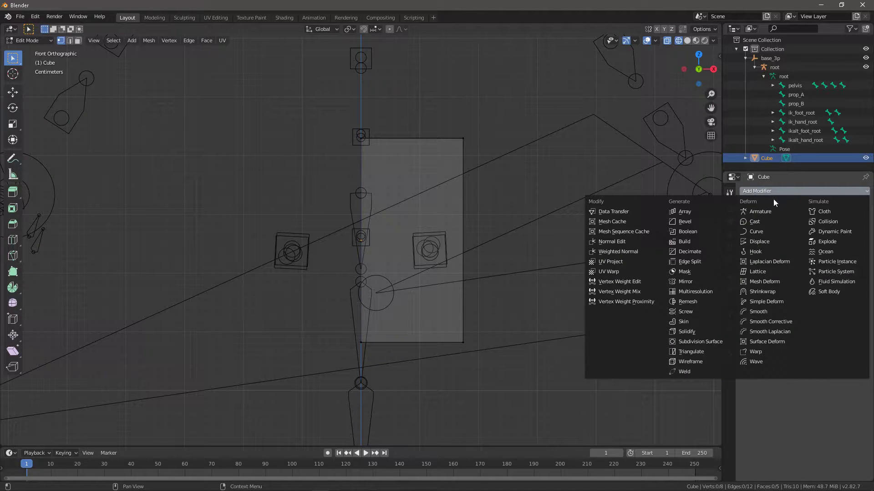
{"action": "left_click", "coordinate": [684, 282]}
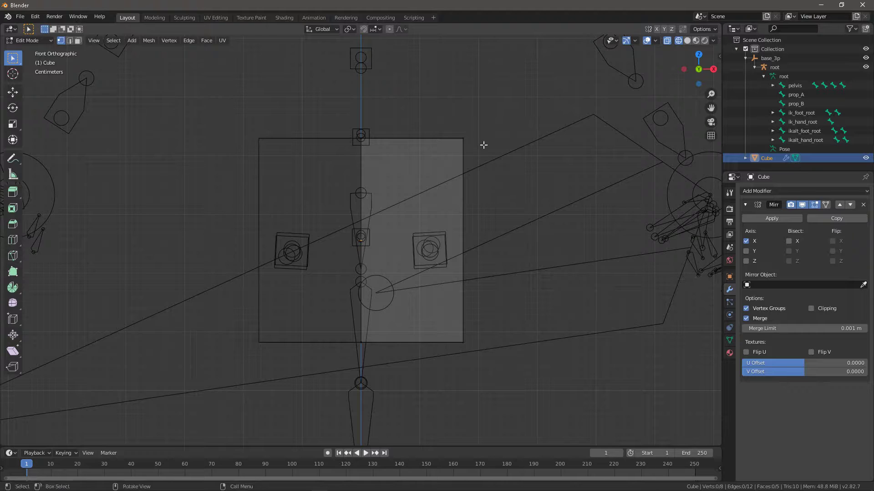
In face select mode, select the bottom face of the half body and rotate it to angle outward for the leg.
{"action": "key", "text": "3"}
{"action": "left_click", "coordinate": [412, 342]}
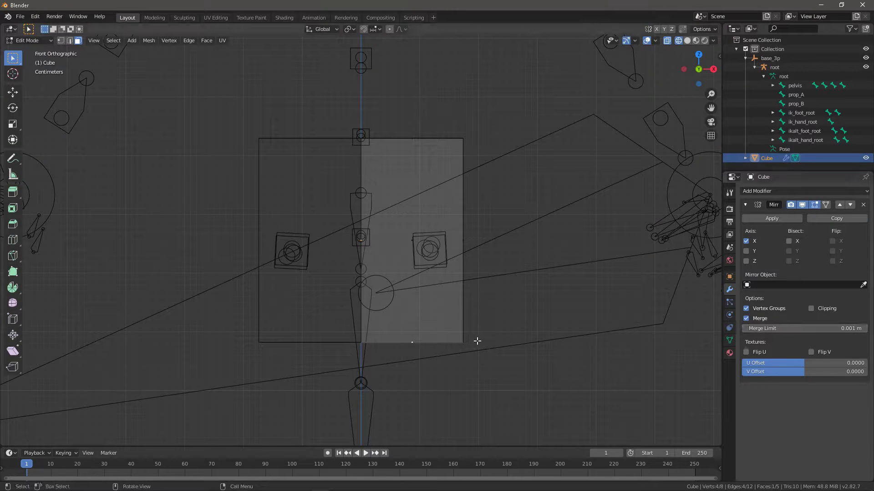
{"action": "scroll", "coordinate": [476, 341], "scroll_direction": "down", "scroll_amount": 8}
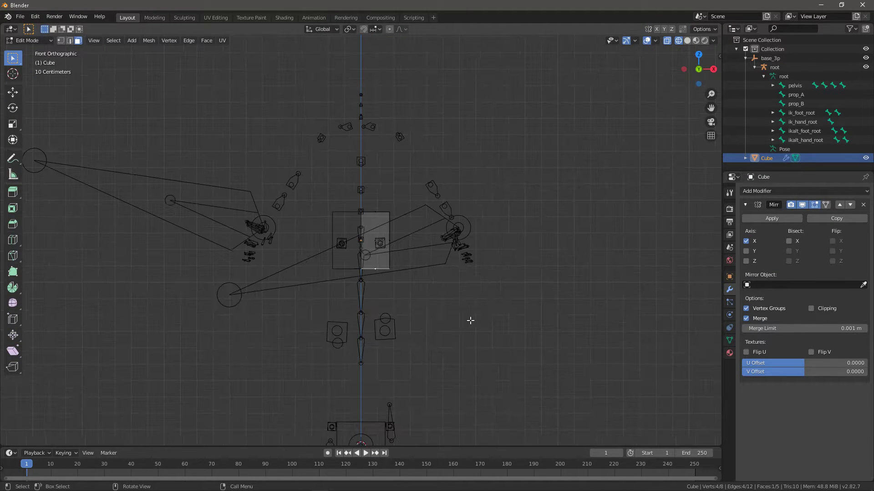
{"action": "scroll", "coordinate": [456, 306], "scroll_direction": "up", "scroll_amount": 2}
{"action": "scroll", "coordinate": [455, 304], "scroll_direction": "down", "scroll_amount": 1}
{"action": "key", "text": "r"}
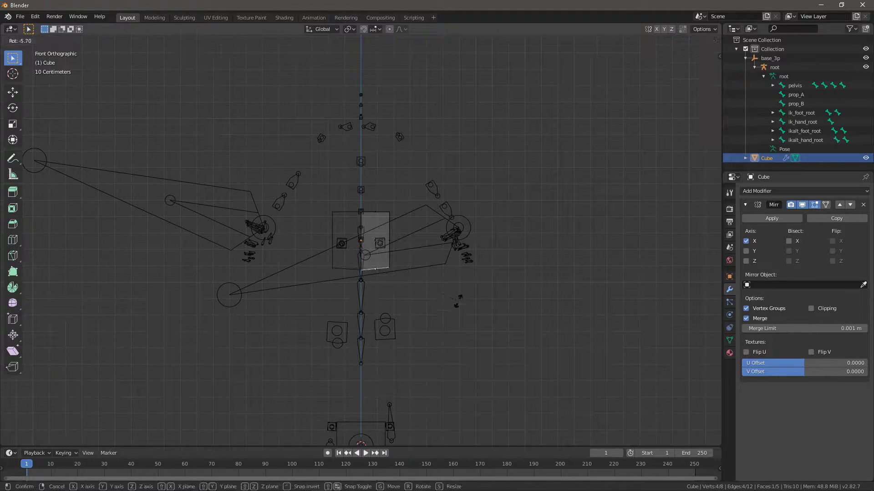
{"action": "left_click", "coordinate": [457, 293]}
Extrude the tilted bottom face twice along its normal to form two leg segments reaching down past the knee.
{"action": "key", "text": "e"}
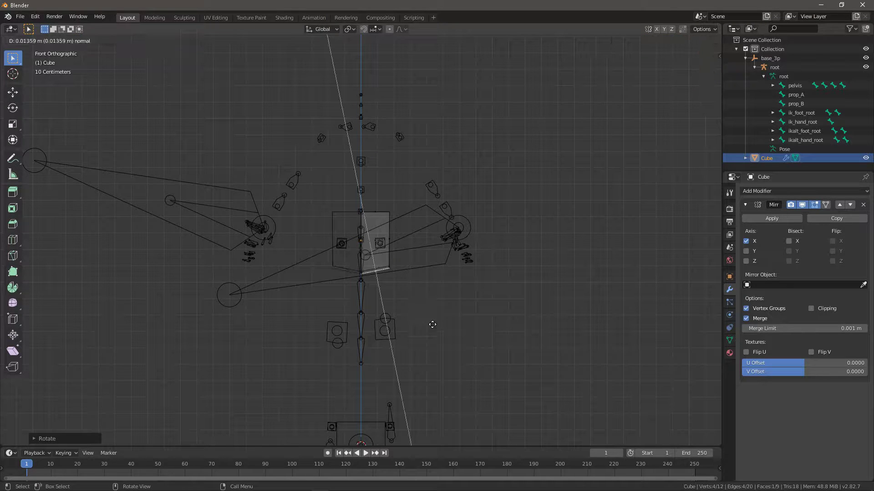
{"action": "left_click", "coordinate": [439, 359]}
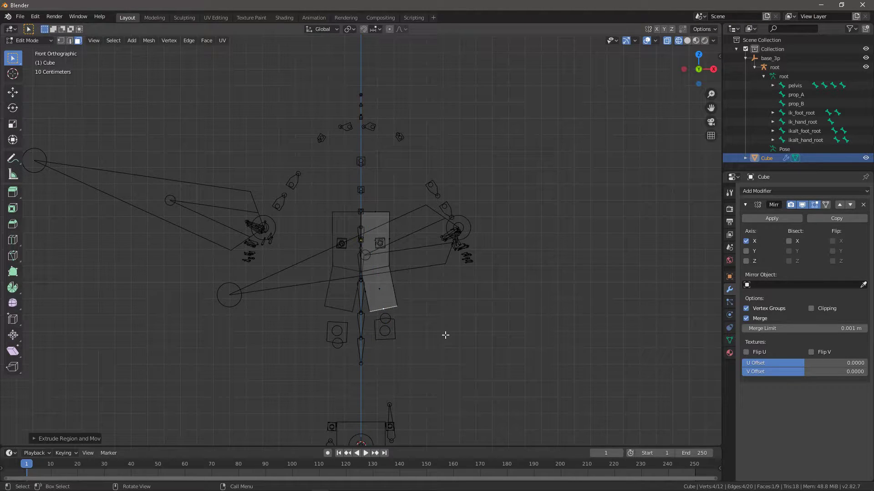
{"action": "key", "text": "e"}
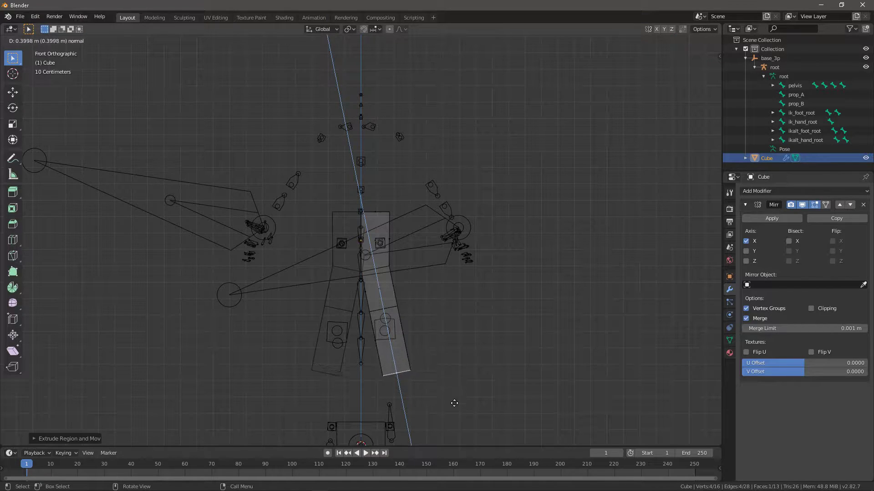
{"action": "left_click", "coordinate": [463, 402]}
Return to Object Mode and add a Subdivision Surface modifier at level 2 to the body mesh.
{"action": "scroll", "coordinate": [464, 407], "scroll_direction": "down", "scroll_amount": 2}
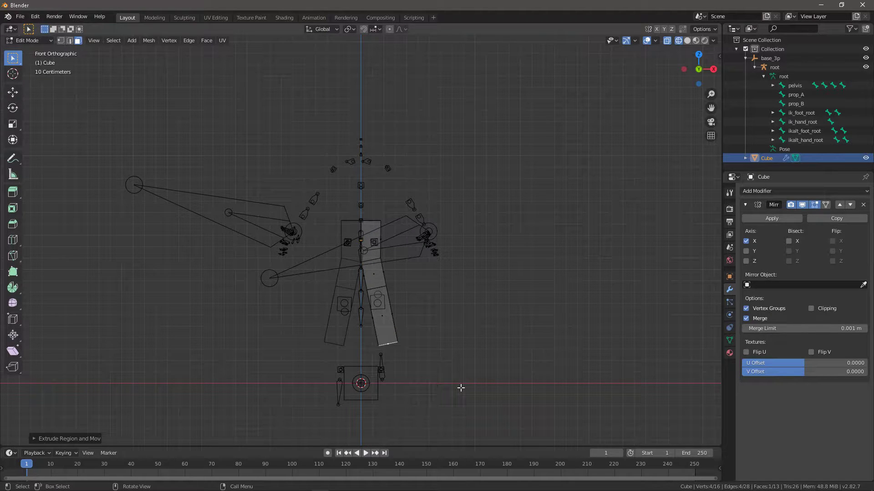
{"action": "scroll", "coordinate": [460, 388], "scroll_direction": "up", "scroll_amount": 1}
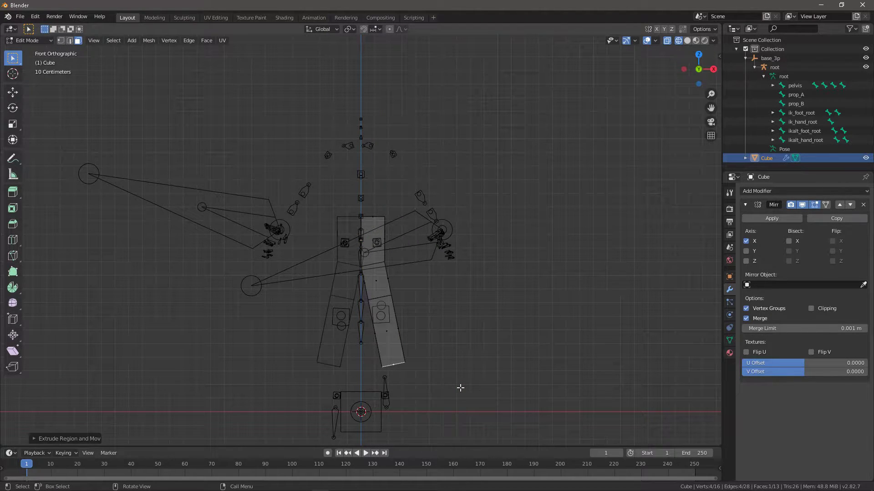
{"action": "key", "text": "Tab"}
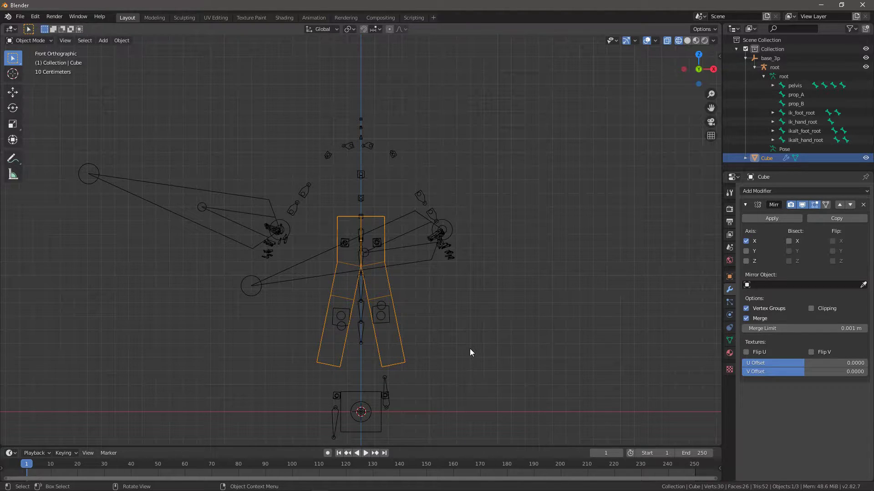
{"action": "key", "text": "ctrl+2"}
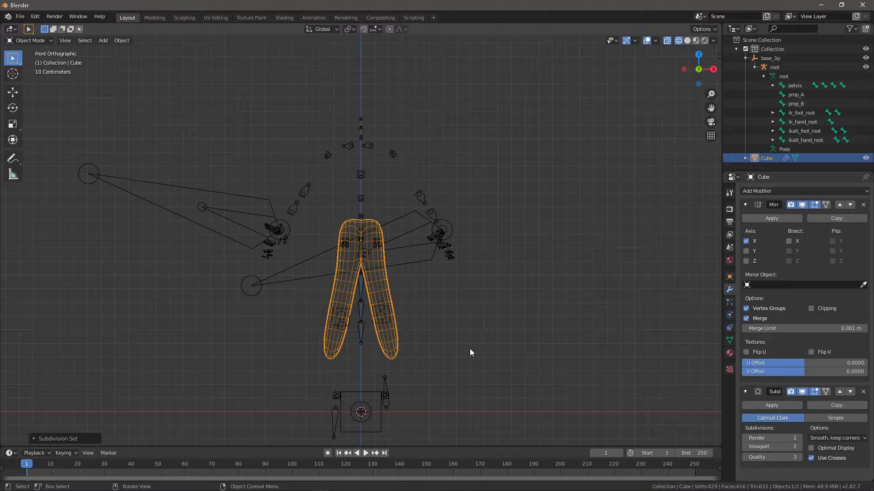
Back in Edit Mode, move the end face of the leg up and inward to the knee bone.
{"action": "key", "text": "Tab"}
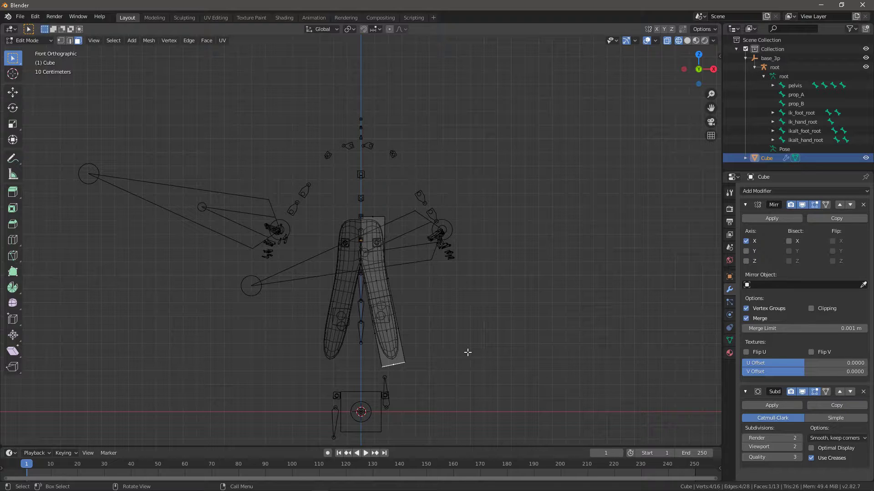
{"action": "key", "text": "g"}
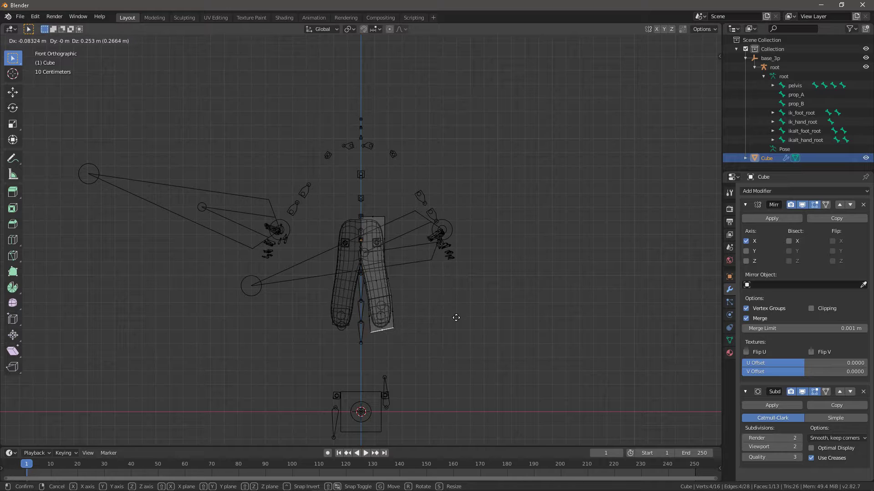
{"action": "left_click", "coordinate": [458, 317]}
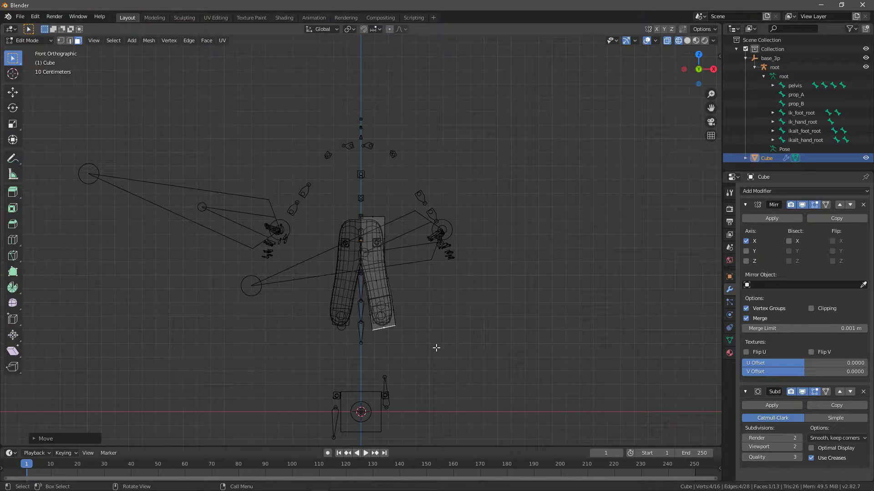
Extrude the lower leg down to the ankle bone, shift its end face into place, and rotate it level with the ground.
{"action": "key", "text": "e"}
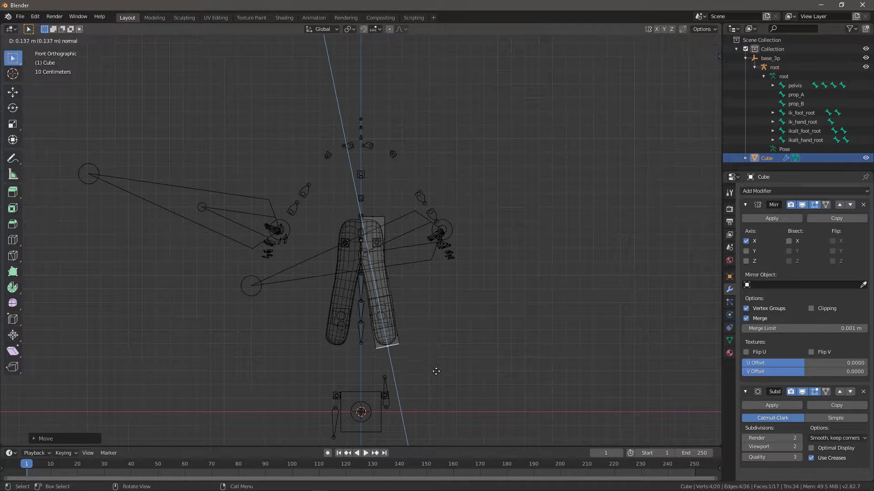
{"action": "left_click", "coordinate": [448, 414]}
{"action": "key", "text": "g"}
{"action": "left_click", "coordinate": [465, 404]}
{"action": "key", "text": "r"}
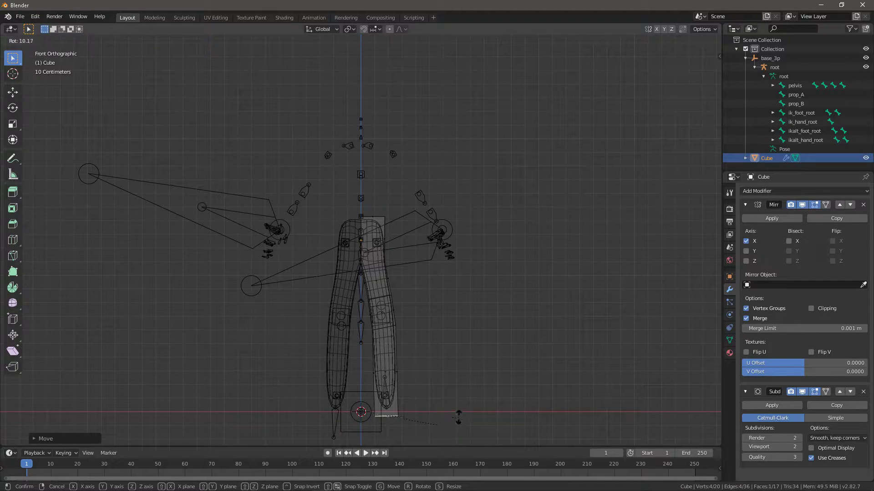
{"action": "left_click", "coordinate": [458, 416]}
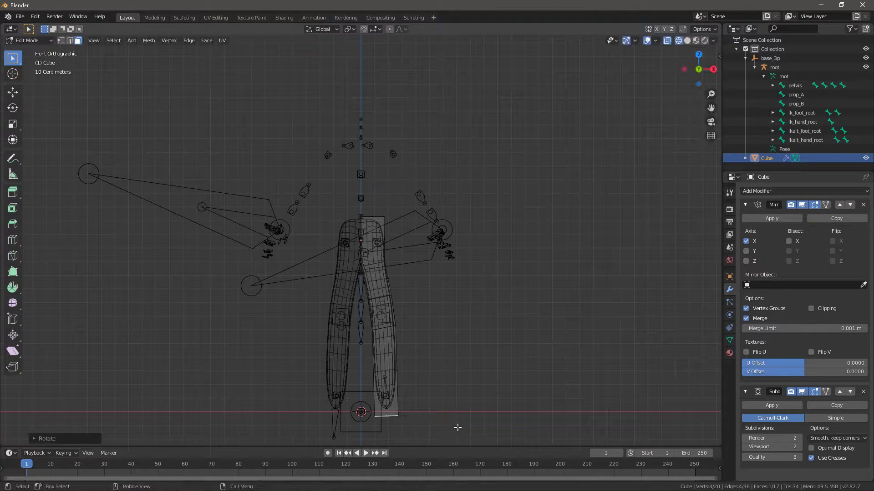
Extrude the leg's bottom face to start a foot section and lower its underside along Z.
{"action": "key", "text": "e"}
{"action": "left_click", "coordinate": [464, 391]}
{"action": "middle_click_drag", "start_coordinate": [503, 387], "coordinate": [400, 374]}
{"action": "middle_click_drag", "start_coordinate": [430, 413], "coordinate": [496, 332], "text": "shift"}
{"action": "scroll", "coordinate": [496, 332], "scroll_direction": "up", "scroll_amount": 4}
{"action": "middle_click_drag", "start_coordinate": [524, 364], "coordinate": [528, 337]}
{"action": "key", "text": "g"}
{"action": "key", "text": "z"}
{"action": "left_click", "coordinate": [527, 360]}
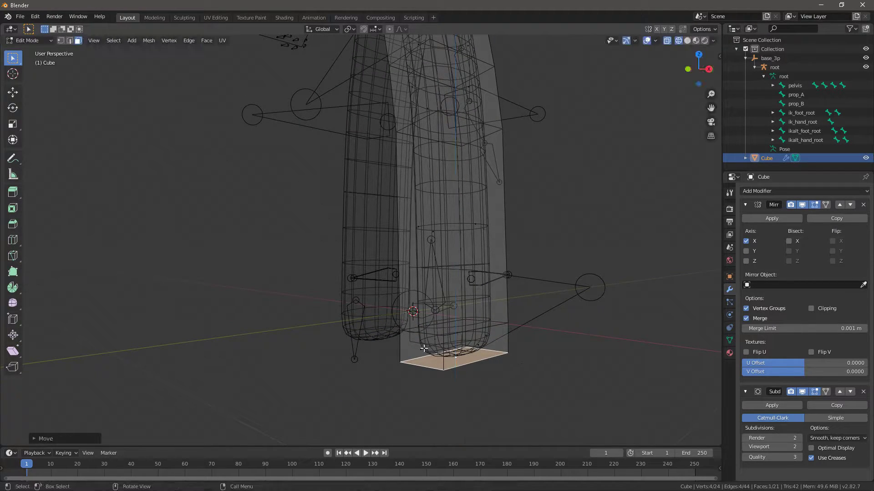
Extrude the front face of the foot section forward to form the toe end.
{"action": "key", "text": "e"}
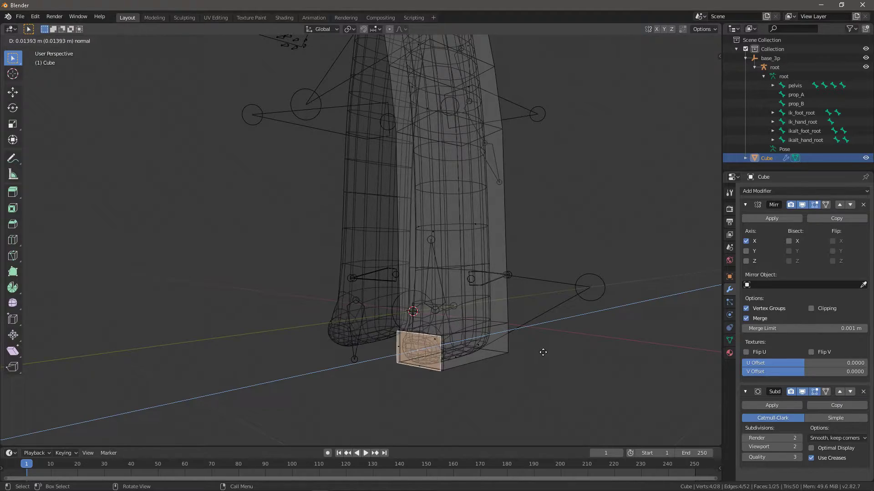
{"action": "left_click", "coordinate": [483, 355]}
{"action": "middle_click_drag", "start_coordinate": [482, 355], "coordinate": [604, 361]}
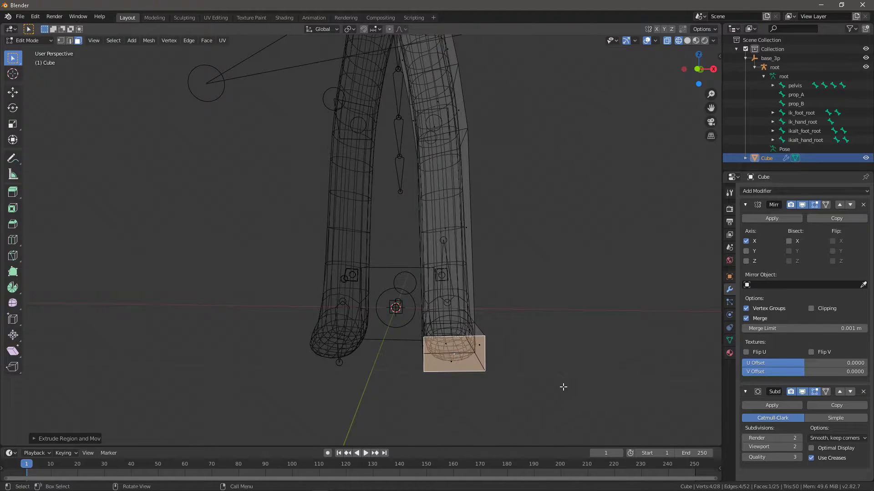
Select the whole foot section and move it up, adjusting it along Z so it sits around the foot bones.
{"action": "left_click_drag", "start_coordinate": [566, 405], "coordinate": [381, 272]}
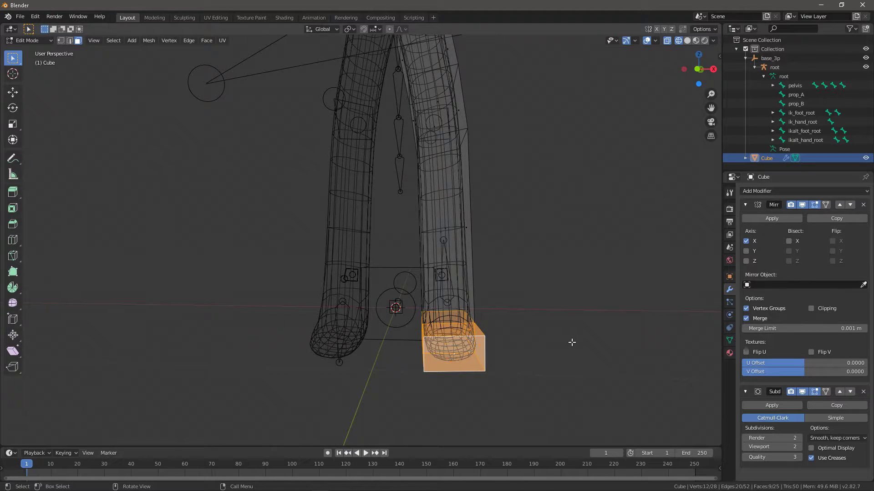
{"action": "key", "text": "g"}
{"action": "left_click", "coordinate": [571, 323]}
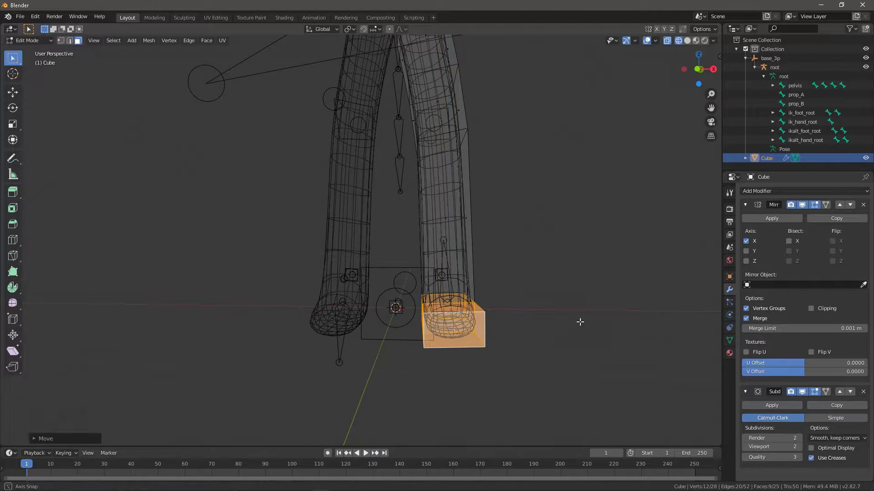
{"action": "middle_click_drag", "start_coordinate": [580, 322], "coordinate": [534, 314]}
{"action": "key", "text": "KP_3"}
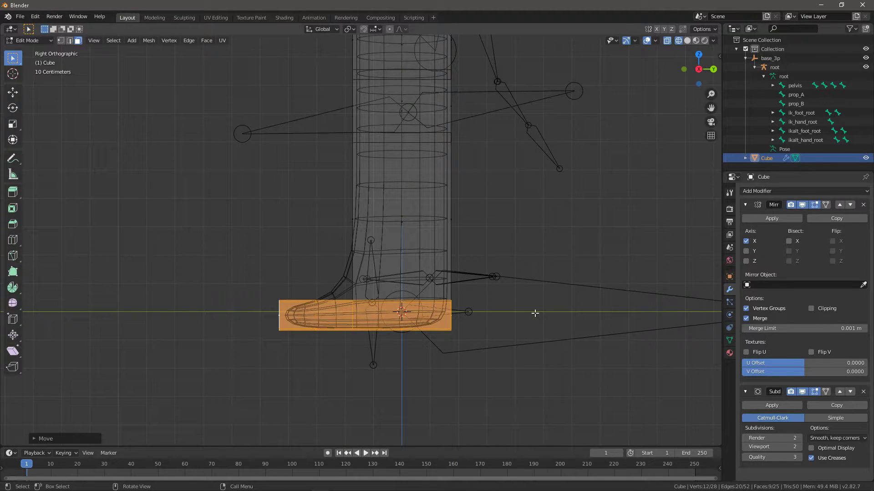
{"action": "key", "text": "g"}
{"action": "key", "text": "z"}
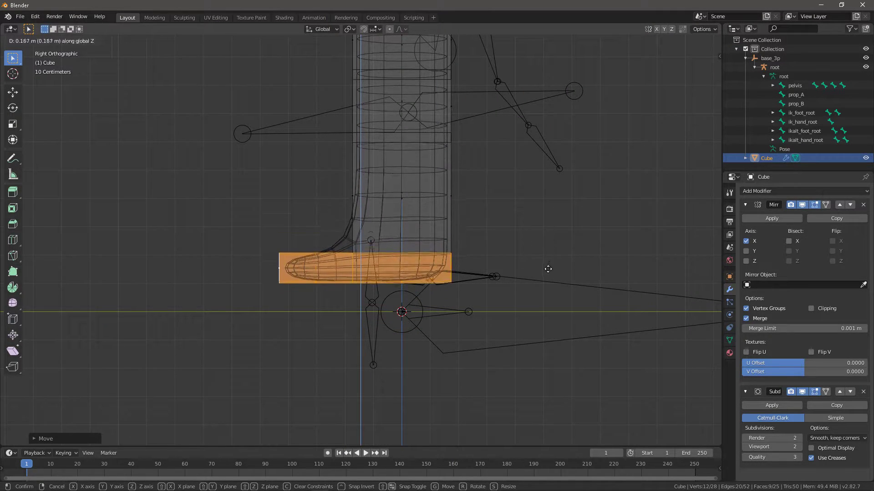
{"action": "left_click", "coordinate": [531, 306]}
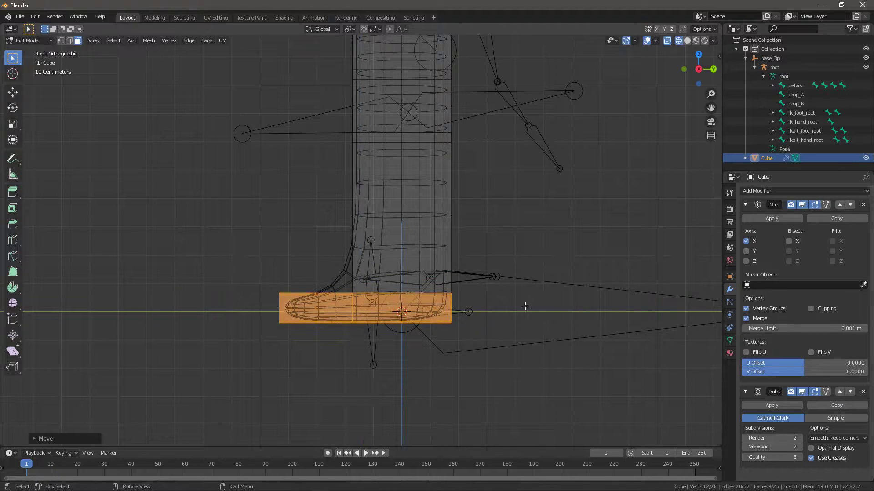
Extrude the top face of the hips upward in three successive sections along the spine bones to the base of the neck.
{"action": "middle_click_drag", "start_coordinate": [477, 308], "coordinate": [512, 314]}
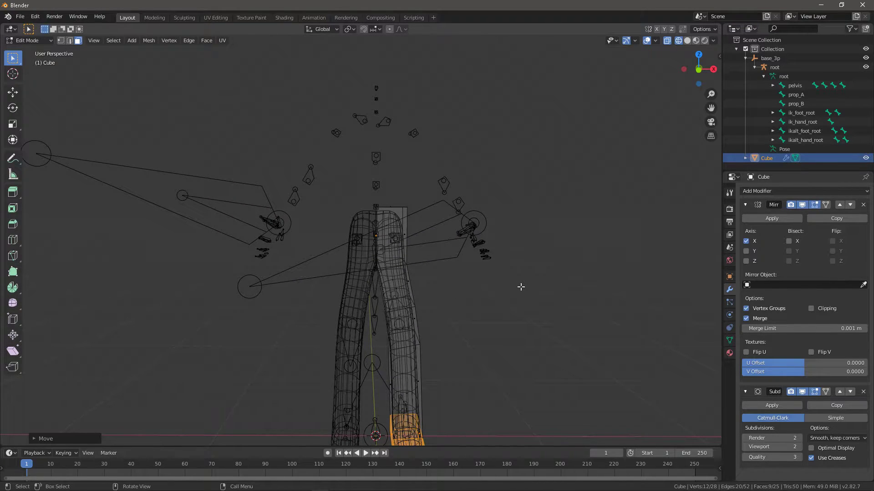
{"action": "middle_click_drag", "start_coordinate": [498, 248], "coordinate": [522, 262]}
{"action": "left_click", "coordinate": [389, 207]}
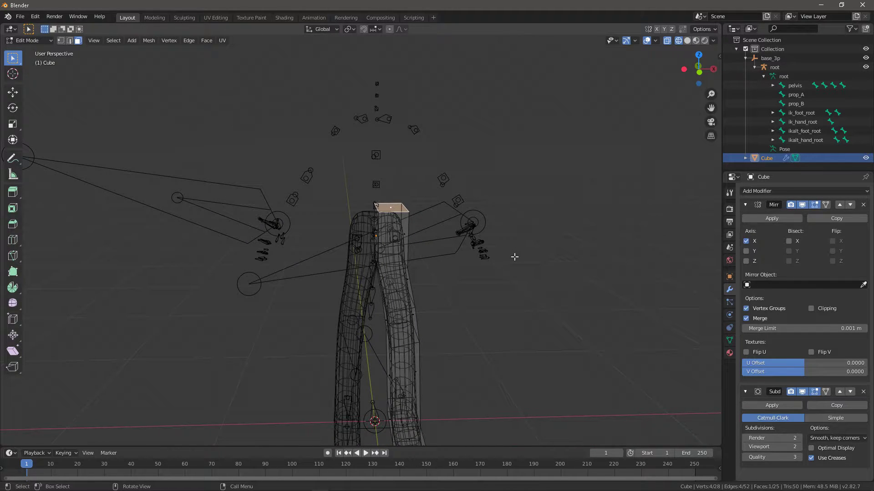
{"action": "middle_click_drag", "start_coordinate": [515, 257], "coordinate": [486, 250]}
{"action": "scroll", "coordinate": [512, 256], "scroll_direction": "down", "scroll_amount": 2}
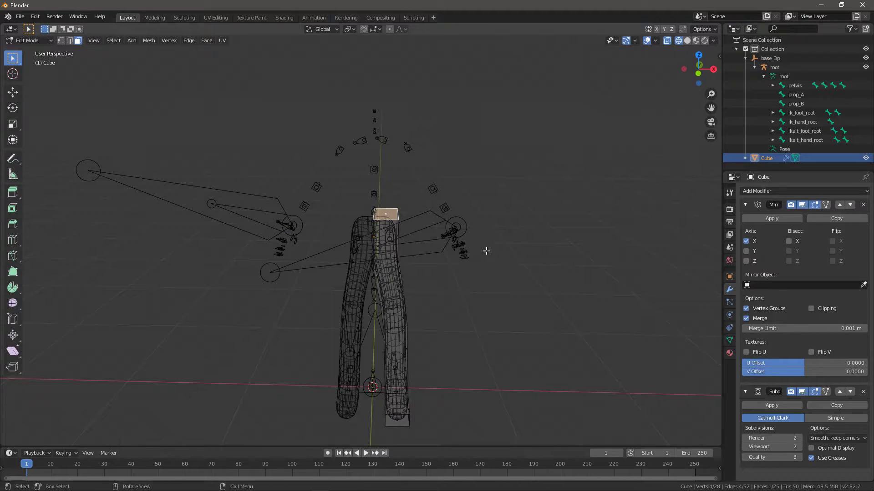
{"action": "key", "text": "KP_1"}
{"action": "scroll", "coordinate": [486, 251], "scroll_direction": "up", "scroll_amount": 3}
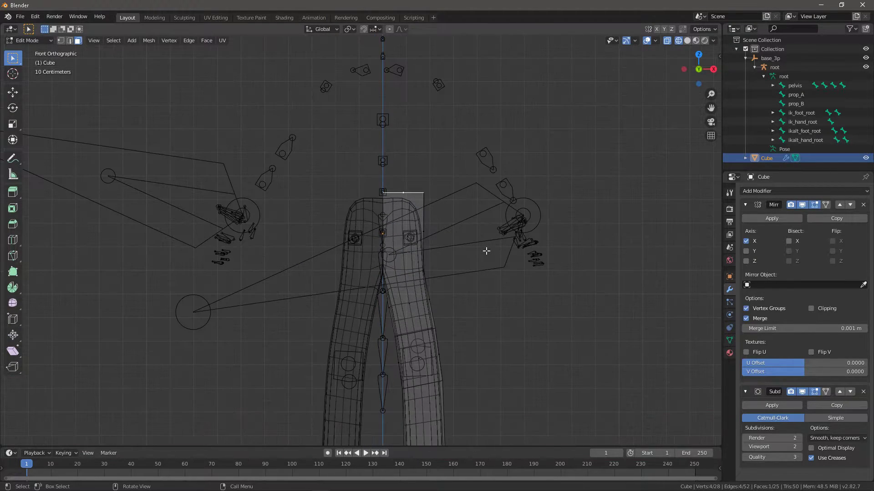
{"action": "key", "text": "e"}
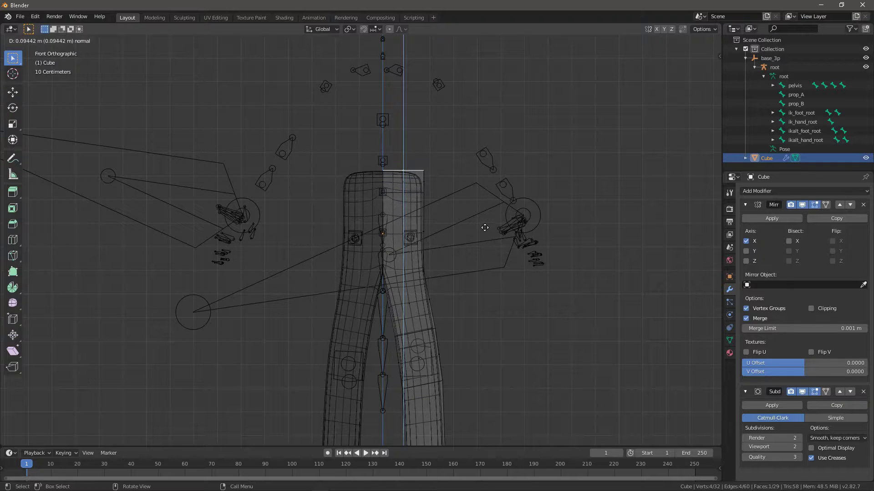
{"action": "left_click", "coordinate": [487, 216]}
{"action": "key", "text": "e"}
{"action": "left_click", "coordinate": [489, 178]}
{"action": "key", "text": "e"}
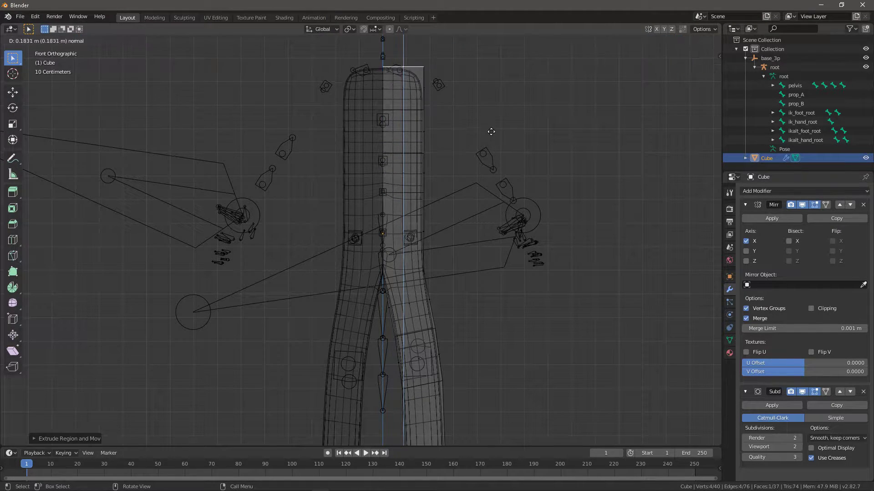
{"action": "left_click", "coordinate": [491, 118]}
Extrude the top face of the torso upward twice more to form the neck and head sections.
{"action": "middle_click_drag", "start_coordinate": [495, 139], "coordinate": [438, 194]}
{"action": "key", "text": "KP_1"}
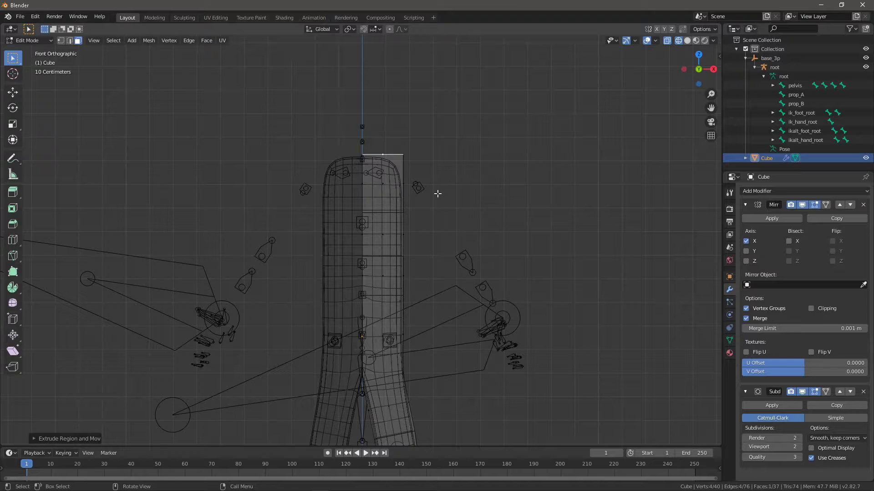
{"action": "key", "text": "e"}
{"action": "left_click", "coordinate": [441, 176]}
{"action": "key", "text": "e"}
{"action": "left_click", "coordinate": [442, 167]}
Extrude the upper torso's side face outward to form the shoulder, then rotate and move its end face to follow the arm bones.
{"action": "middle_click_drag", "start_coordinate": [438, 190], "coordinate": [459, 215]}
{"action": "key", "text": "KP_1"}
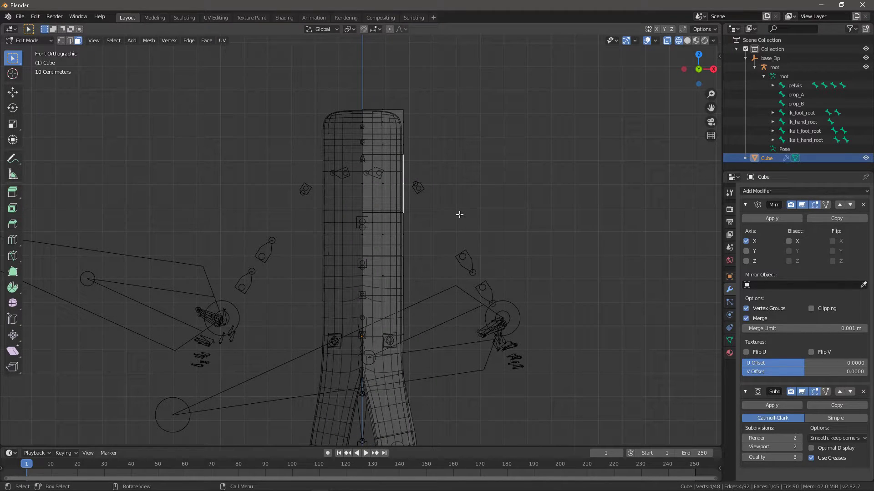
{"action": "key", "text": "e"}
{"action": "left_click", "coordinate": [487, 230]}
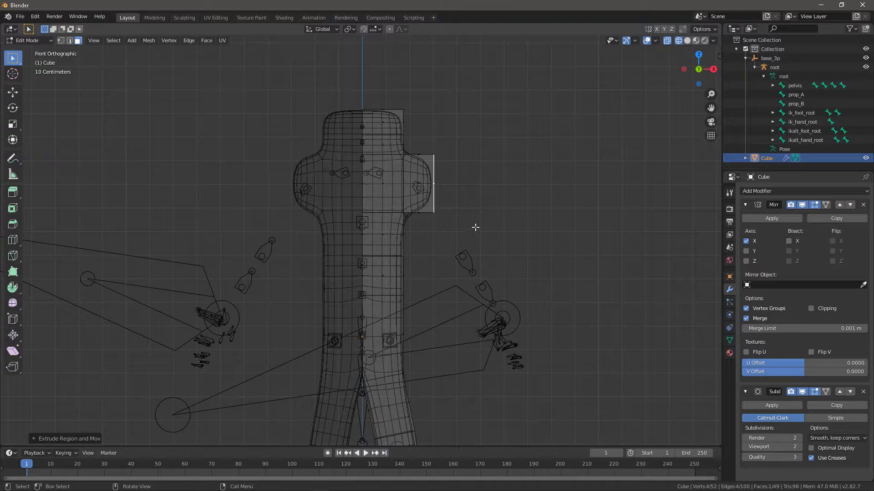
{"action": "key", "text": "r"}
{"action": "left_click", "coordinate": [479, 235]}
{"action": "key", "text": "g"}
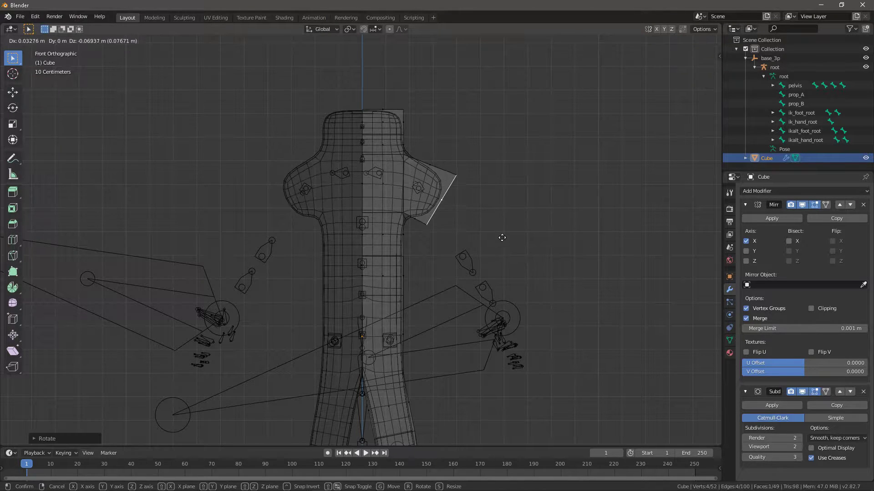
{"action": "left_click", "coordinate": [507, 244]}
Extrude the shoulder's end face to form the upper arm, then rotate and position the new end face along the arm bone.
{"action": "key", "text": "e"}
{"action": "left_click", "coordinate": [549, 299]}
{"action": "key", "text": "r"}
{"action": "left_click", "coordinate": [537, 288]}
{"action": "key", "text": "g"}
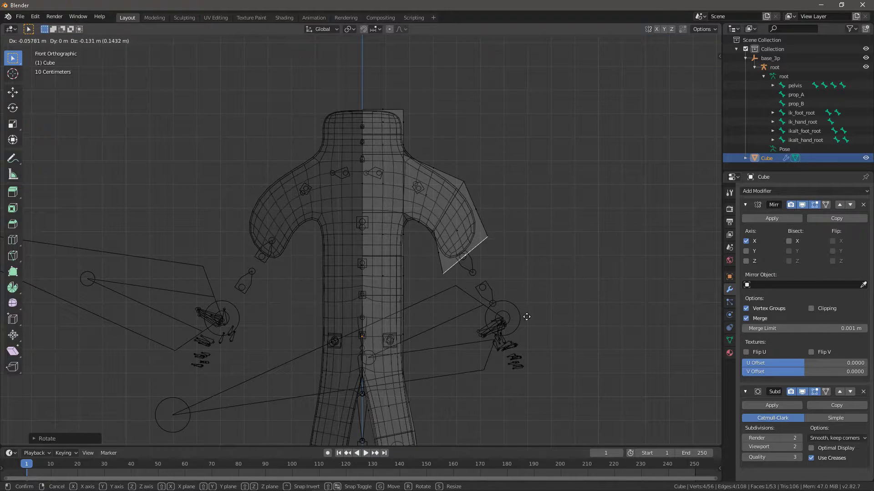
{"action": "left_click", "coordinate": [538, 308]}
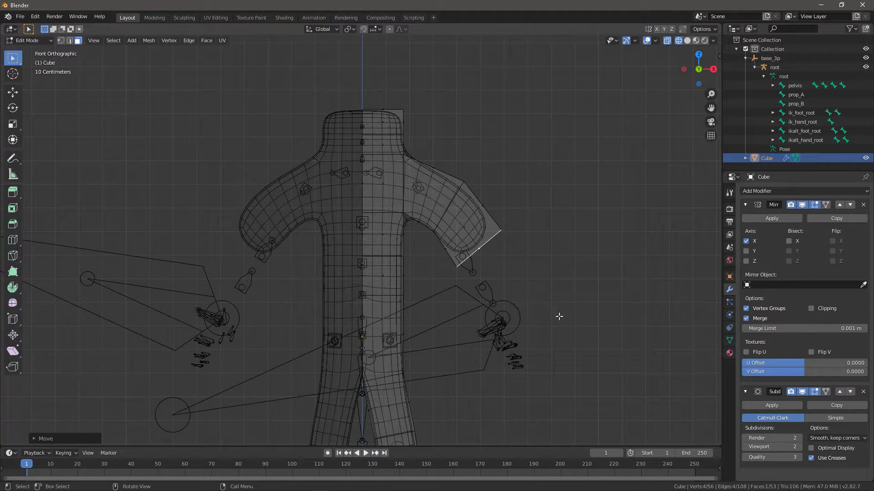
Select the whole upper arm section and move it down and inward to line up with the arm bones.
{"action": "key", "text": "s"}
{"action": "right_click", "coordinate": [564, 316]}
{"action": "left_click_drag", "start_coordinate": [557, 323], "coordinate": [437, 164]}
{"action": "key", "text": "g"}
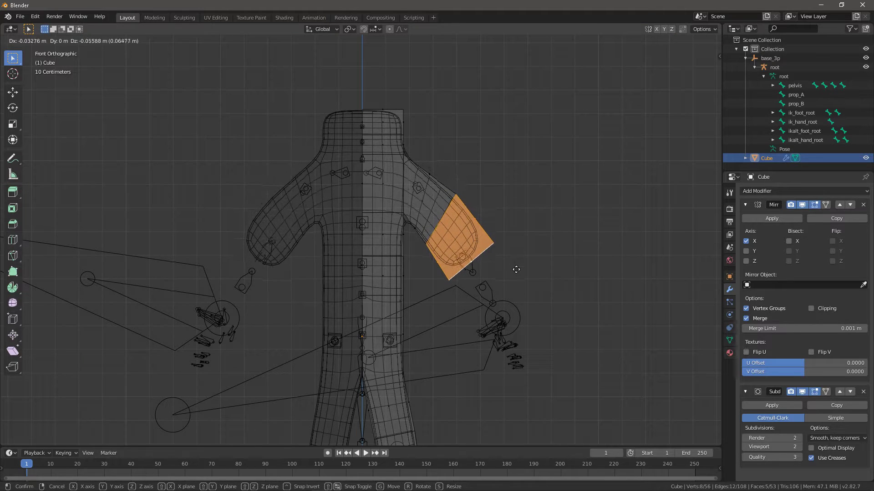
{"action": "left_click", "coordinate": [516, 276]}
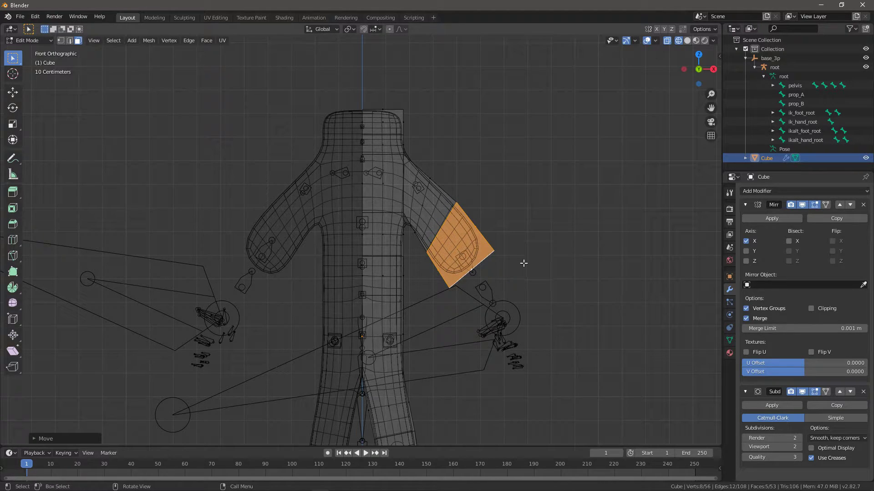
Extrude the end face of the upper arm along the forearm bone down to the wrist.
{"action": "left_click", "coordinate": [474, 273]}
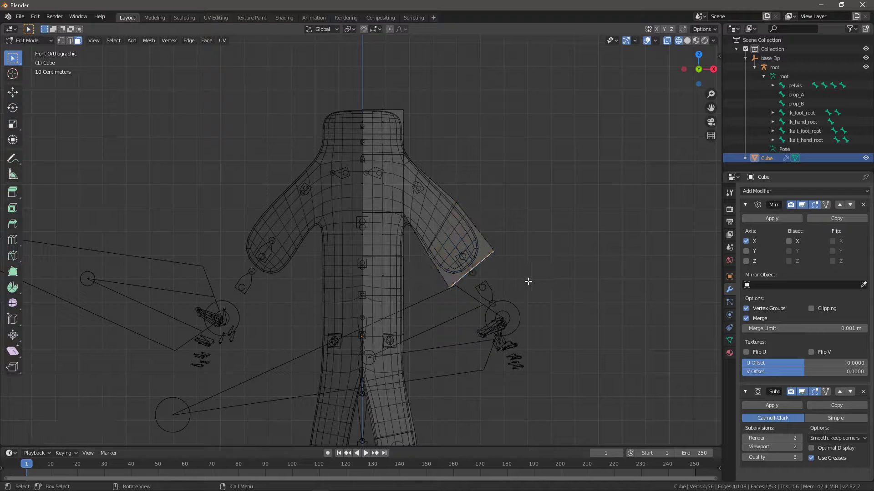
{"action": "key", "text": "e"}
{"action": "left_click", "coordinate": [554, 335]}
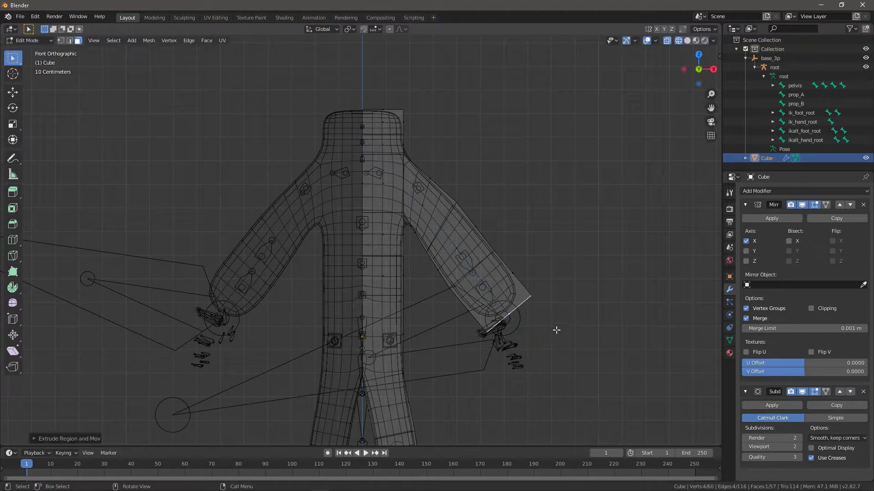
Extrude the wrist twice as needed past the finger bones to form the hand, then rotate and move its end face into place.
{"action": "key", "text": "e"}
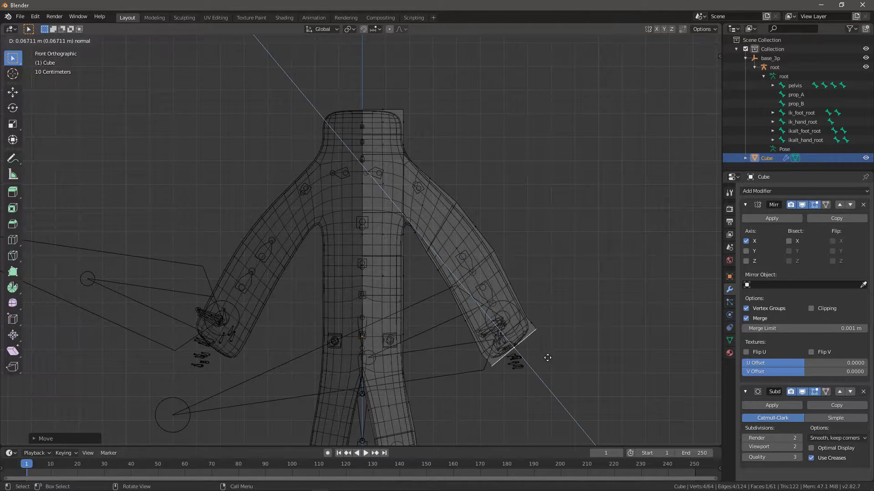
{"action": "left_click", "coordinate": [561, 376]}
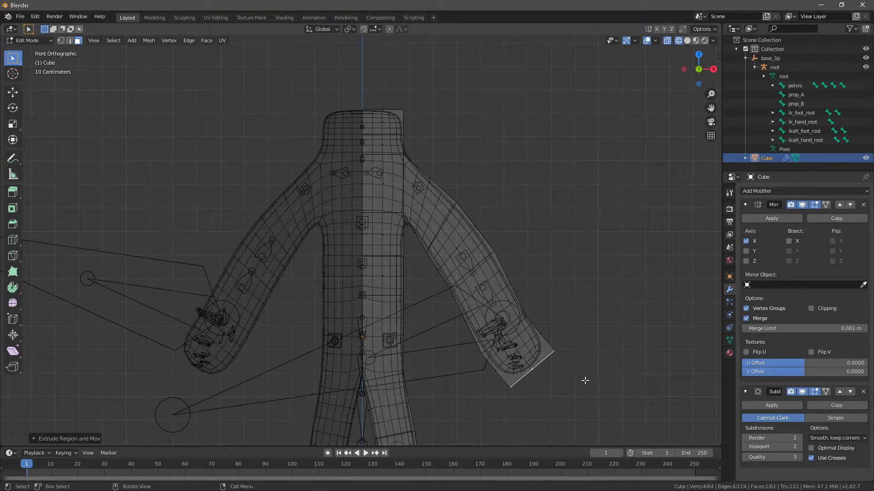
{"action": "key", "text": "r"}
{"action": "left_click", "coordinate": [575, 395]}
{"action": "key", "text": "g"}
{"action": "left_click", "coordinate": [575, 372]}
Return to Object Mode, check the body's shape around the armature, and apply the Mirror and Subdivision modifiers.
{"action": "middle_click_drag", "start_coordinate": [574, 372], "coordinate": [396, 288]}
{"action": "scroll", "coordinate": [482, 304], "scroll_direction": "up", "scroll_amount": 2}
{"action": "key", "text": "Tab"}
{"action": "scroll", "coordinate": [402, 285], "scroll_direction": "up", "scroll_amount": 4}
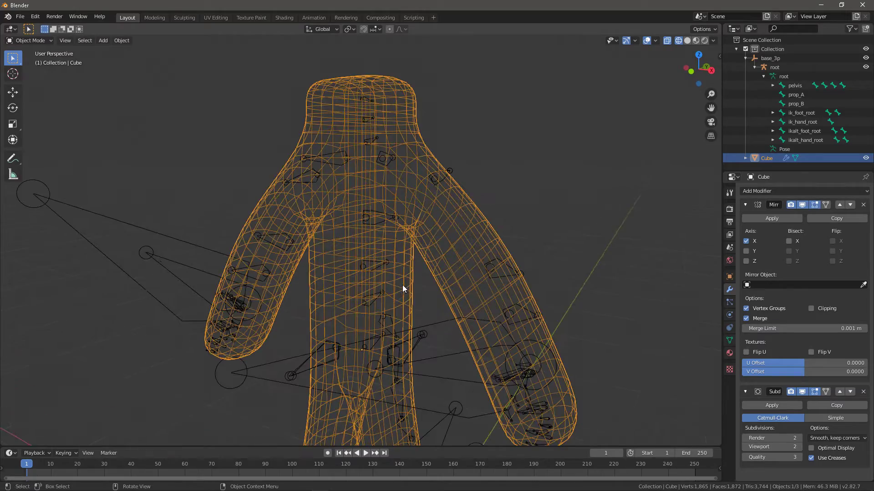
{"action": "middle_click_drag", "start_coordinate": [366, 234], "coordinate": [365, 176]}
{"action": "middle_click_drag", "start_coordinate": [370, 293], "coordinate": [453, 270]}
{"action": "mouse_move", "coordinate": [511, 259]}
{"action": "middle_mouse_down"}
{"action": "mouse_move", "coordinate": [484, 273]}
{"action": "mouse_move", "coordinate": [542, 232]}
{"action": "mouse_move", "coordinate": [507, 214]}
{"action": "mouse_move", "coordinate": [454, 233]}
{"action": "mouse_move", "coordinate": [481, 258]}
{"action": "mouse_move", "coordinate": [570, 271]}
{"action": "mouse_move", "coordinate": [645, 259]}
{"action": "mouse_move", "coordinate": [459, 259]}
{"action": "mouse_move", "coordinate": [504, 259]}
{"action": "middle_mouse_up"}
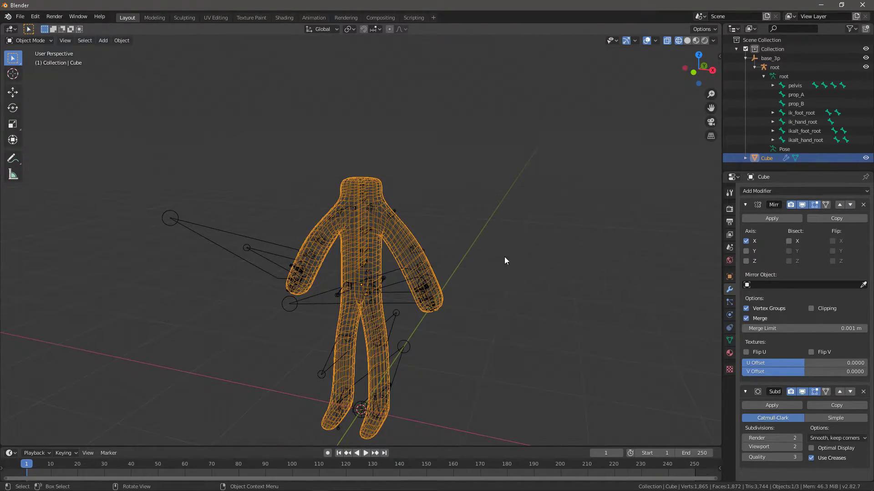
{"action": "left_click", "coordinate": [762, 220]}
{"action": "left_click", "coordinate": [767, 218]}
{"action": "middle_click_drag", "start_coordinate": [507, 296], "coordinate": [511, 288]}
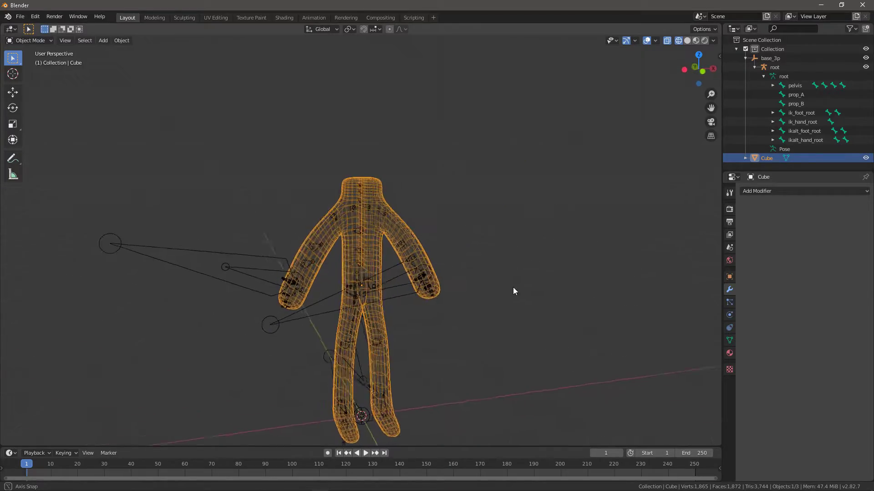
In Edit Mode, select the inner wall along the body's centre from one of its faces using Select Linked Flat Faces, and delete its faces.
{"action": "scroll", "coordinate": [413, 288], "scroll_direction": "up", "scroll_amount": 5}
{"action": "middle_click_drag", "start_coordinate": [370, 275], "coordinate": [380, 256]}
{"action": "key", "text": "Tab"}
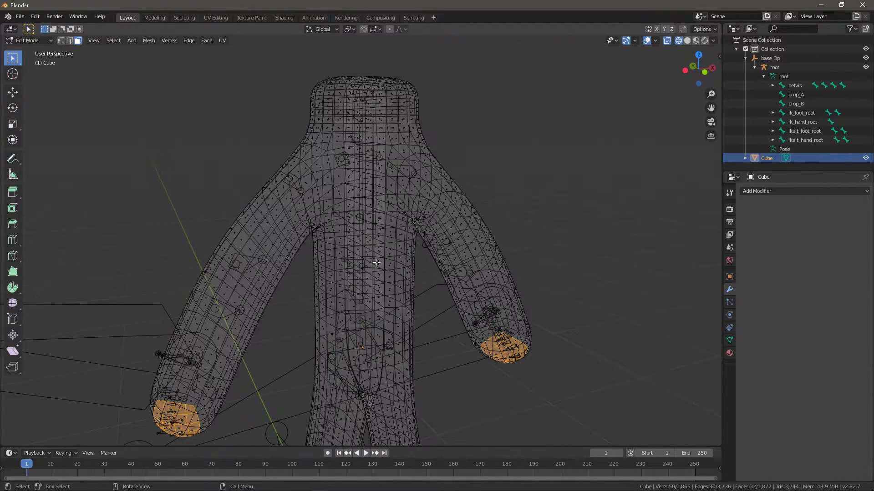
{"action": "middle_click_drag", "start_coordinate": [438, 284], "coordinate": [359, 280]}
{"action": "left_click", "coordinate": [357, 277]}
{"action": "middle_click_drag", "start_coordinate": [386, 306], "coordinate": [435, 304]}
{"action": "left_click", "coordinate": [359, 285]}
{"action": "left_click", "coordinate": [350, 277]}
{"action": "scroll", "coordinate": [363, 289], "scroll_direction": "up", "scroll_amount": 3}
{"action": "scroll", "coordinate": [408, 299], "scroll_direction": "down", "scroll_amount": 7}
{"action": "scroll", "coordinate": [382, 293], "scroll_direction": "up", "scroll_amount": 4}
{"action": "scroll", "coordinate": [382, 293], "scroll_direction": "up", "scroll_amount": 2}
{"action": "scroll", "coordinate": [418, 299], "scroll_direction": "down", "scroll_amount": 2}
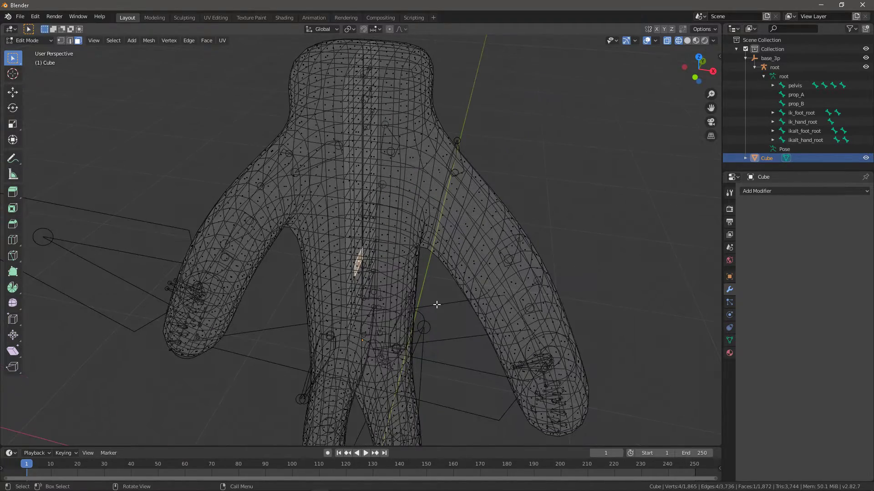
{"action": "key", "text": "F3"}
{"action": "type", "text": "linked"}
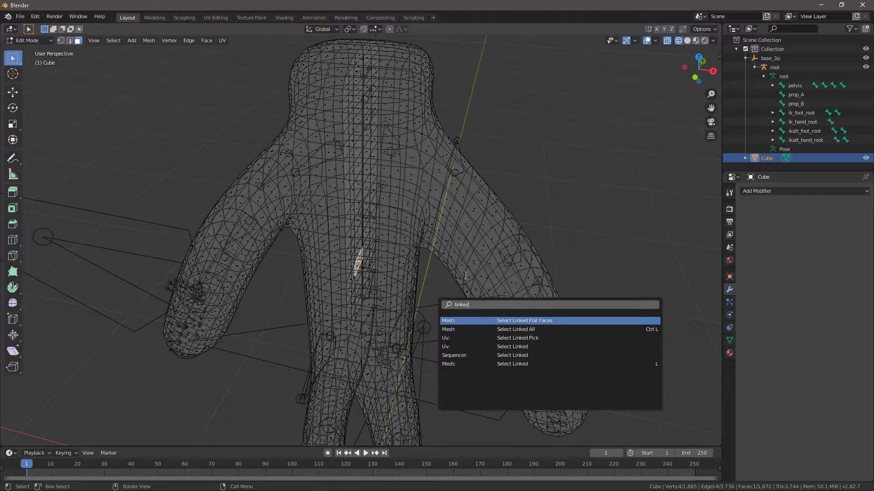
{"action": "left_click", "coordinate": [532, 322]}
{"action": "middle_click_drag", "start_coordinate": [533, 322], "coordinate": [531, 298]}
{"action": "key", "text": "x"}
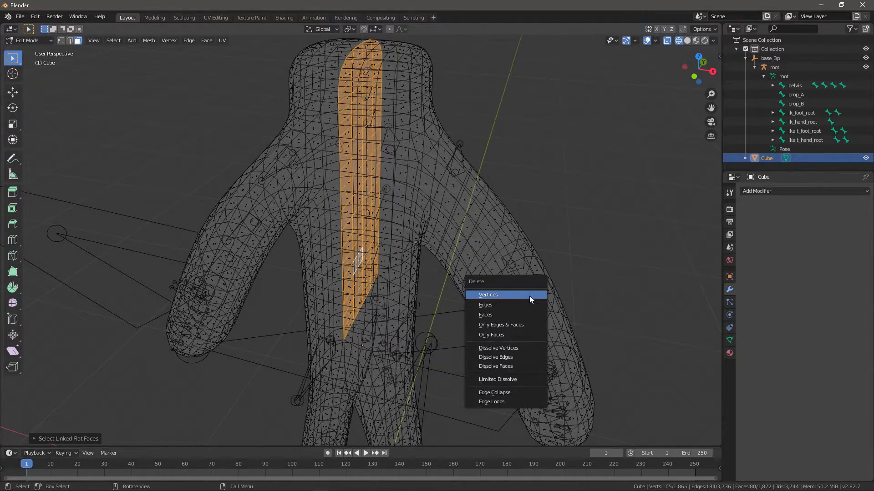
{"action": "left_click", "coordinate": [518, 312]}
Return to Object Mode and apply the body mesh's object transform.
{"action": "mouse_move", "coordinate": [455, 284]}
{"action": "middle_mouse_down"}
{"action": "mouse_move", "coordinate": [419, 271]}
{"action": "mouse_move", "coordinate": [427, 241]}
{"action": "mouse_move", "coordinate": [508, 249]}
{"action": "mouse_move", "coordinate": [501, 272]}
{"action": "mouse_move", "coordinate": [463, 308]}
{"action": "mouse_move", "coordinate": [455, 296]}
{"action": "mouse_move", "coordinate": [461, 309]}
{"action": "mouse_move", "coordinate": [509, 293]}
{"action": "mouse_move", "coordinate": [507, 332]}
{"action": "mouse_move", "coordinate": [444, 265]}
{"action": "mouse_move", "coordinate": [468, 279]}
{"action": "mouse_move", "coordinate": [446, 285]}
{"action": "mouse_move", "coordinate": [448, 273]}
{"action": "mouse_move", "coordinate": [497, 285]}
{"action": "mouse_move", "coordinate": [450, 286]}
{"action": "mouse_move", "coordinate": [466, 274]}
{"action": "middle_mouse_up"}
{"action": "key", "text": "Tab"}
{"action": "scroll", "coordinate": [463, 289], "scroll_direction": "up", "scroll_amount": 2}
{"action": "scroll", "coordinate": [468, 290], "scroll_direction": "down", "scroll_amount": 4}
{"action": "middle_click_drag", "start_coordinate": [496, 331], "coordinate": [482, 294], "text": "shift"}
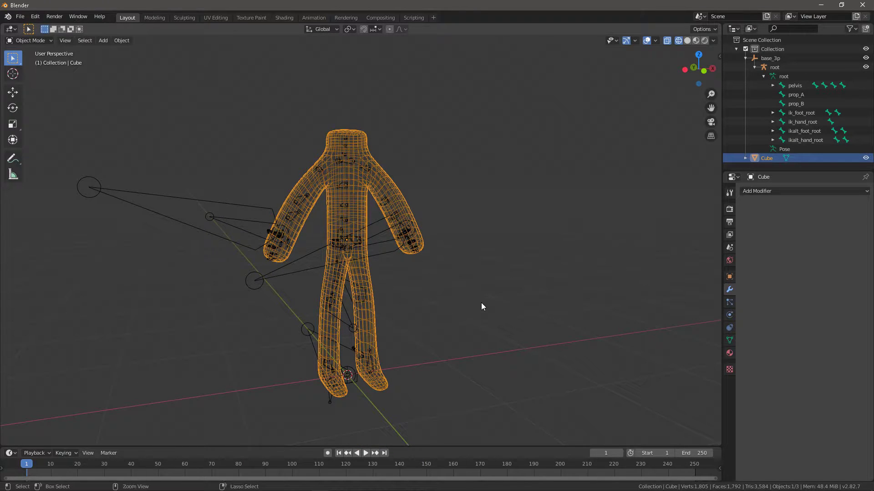
{"action": "key", "text": "ctrl+a"}
{"action": "left_click", "coordinate": [468, 331]}
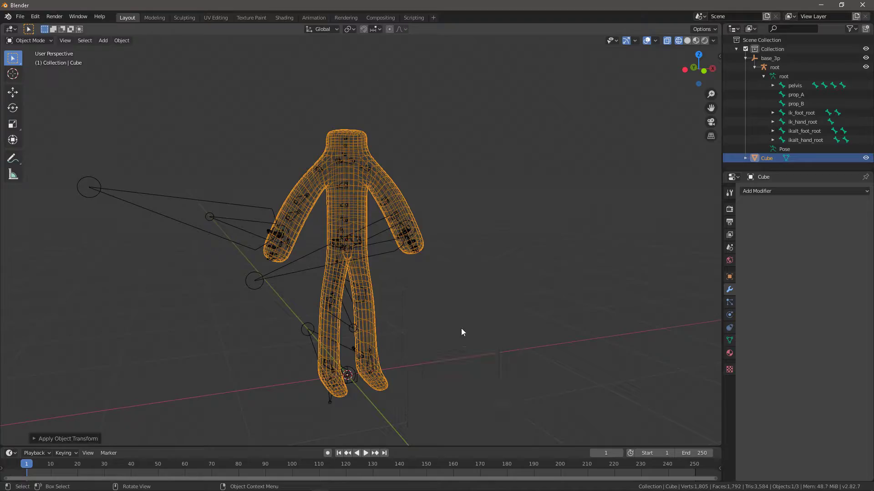
Parent the body mesh to the root armature using Armature Deform With Automatic Weights, review the parenting options, and clear the selection.
{"action": "scroll", "coordinate": [455, 323], "scroll_direction": "up", "scroll_amount": 3}
{"action": "mouse_move", "coordinate": [444, 316]}
{"action": "middle_mouse_down"}
{"action": "mouse_move", "coordinate": [419, 310]}
{"action": "mouse_move", "coordinate": [474, 317]}
{"action": "mouse_move", "coordinate": [440, 317]}
{"action": "middle_mouse_up"}
{"action": "scroll", "coordinate": [460, 308], "scroll_direction": "down", "scroll_amount": 2}
{"action": "scroll", "coordinate": [445, 306], "scroll_direction": "up", "scroll_amount": 1}
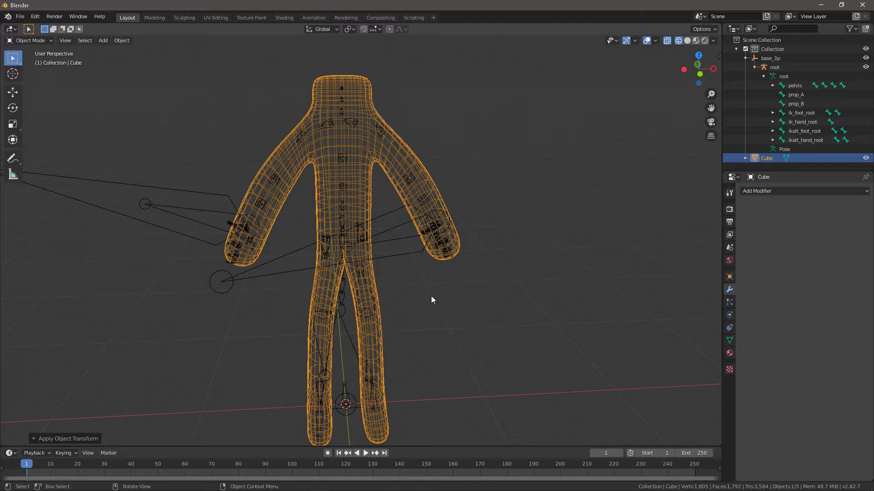
{"action": "left_click", "coordinate": [401, 257], "text": "shift"}
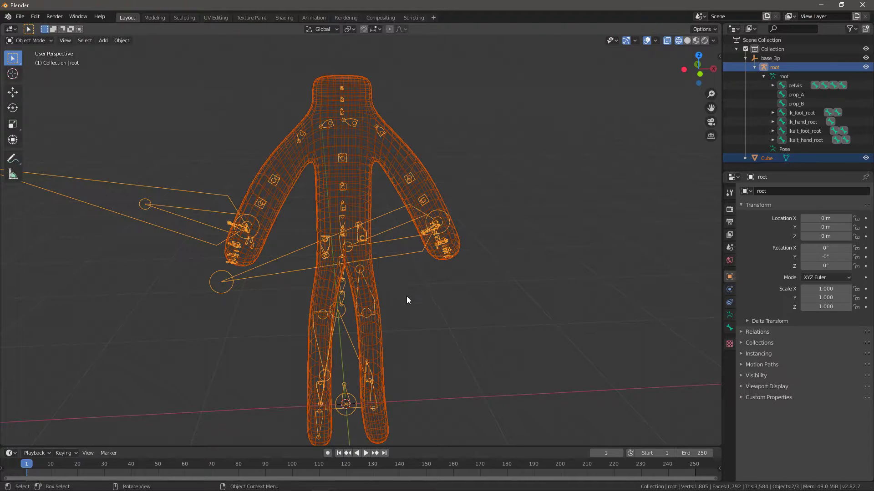
{"action": "key", "text": "ctrl+p"}
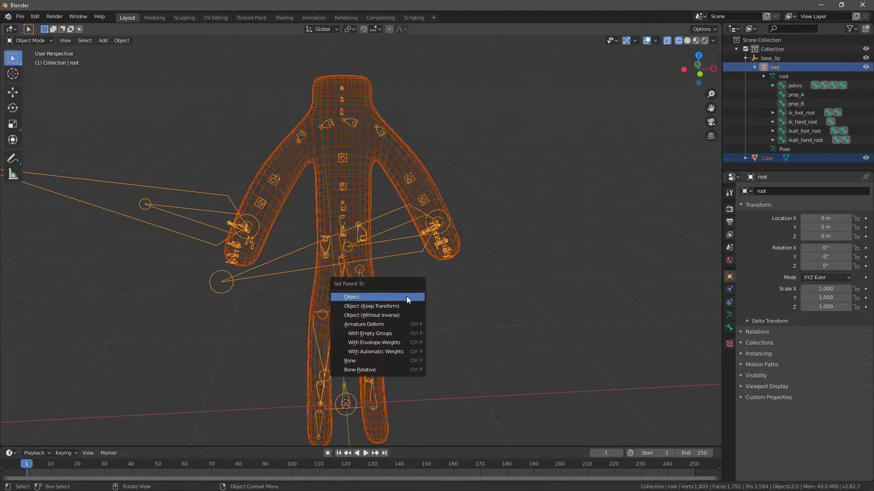
{"action": "left_click", "coordinate": [389, 353]}
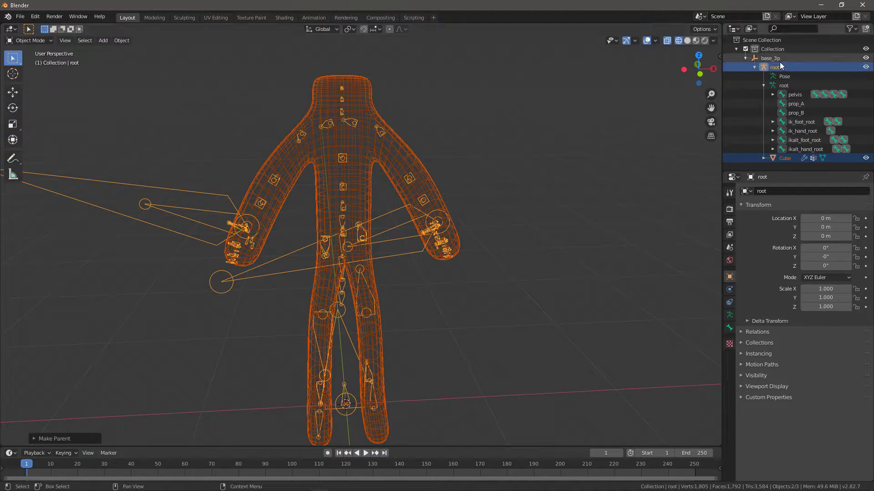
{"action": "left_click", "coordinate": [34, 438]}
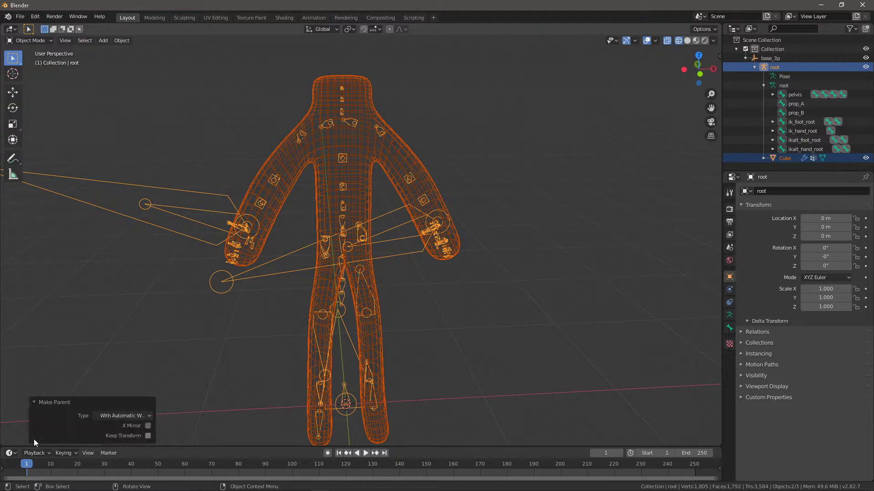
{"action": "left_click", "coordinate": [451, 335]}
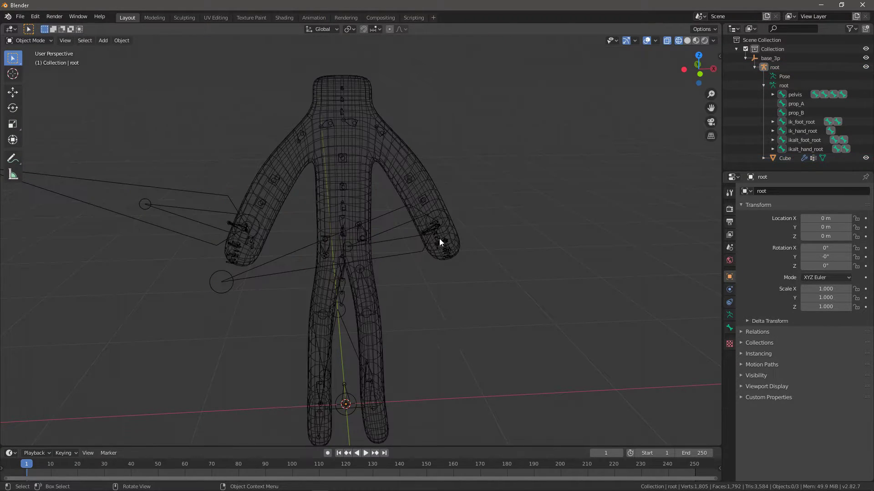
Switch the armature to Pose Mode and rotate the lowerarm_l bone to test how the body mesh deforms.
{"action": "left_click", "coordinate": [408, 182]}
{"action": "left_click", "coordinate": [411, 183]}
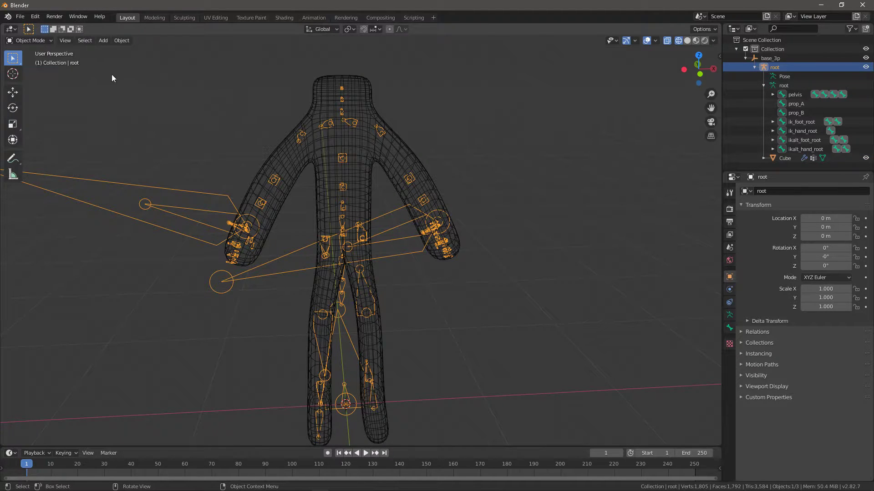
{"action": "left_click", "coordinate": [40, 71]}
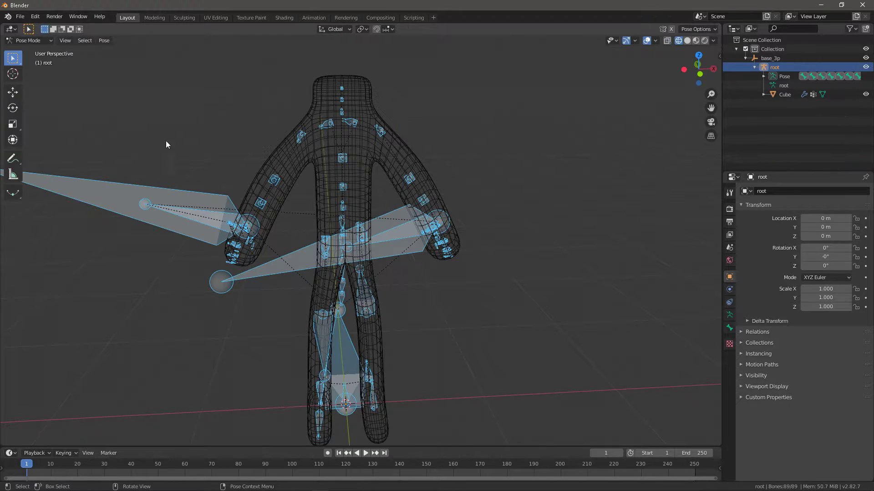
{"action": "left_click", "coordinate": [412, 181]}
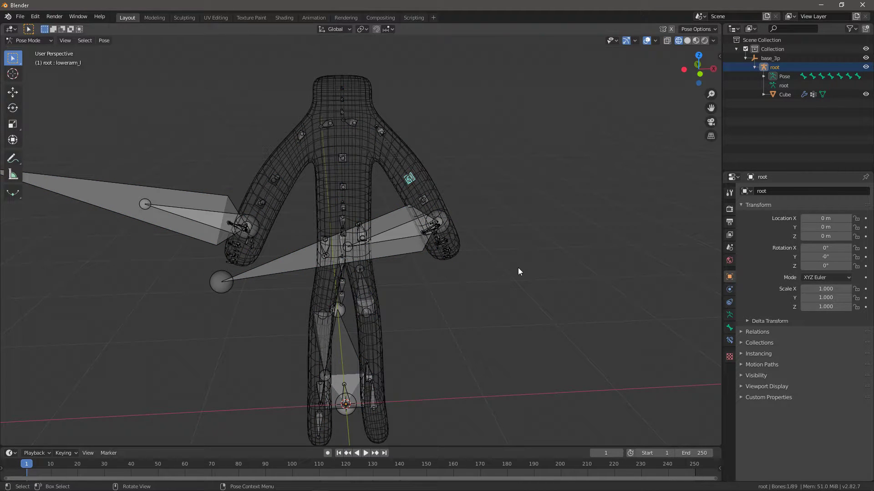
{"action": "key", "text": "r"}
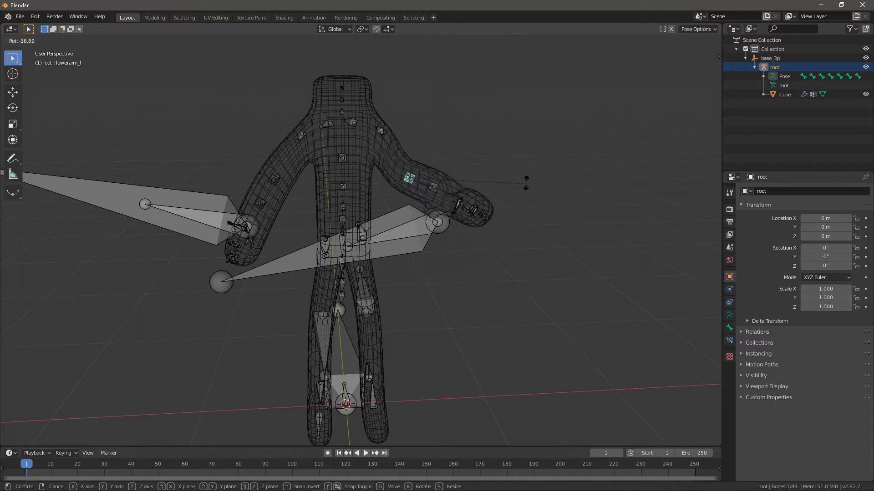
{"action": "left_click", "coordinate": [535, 177]}
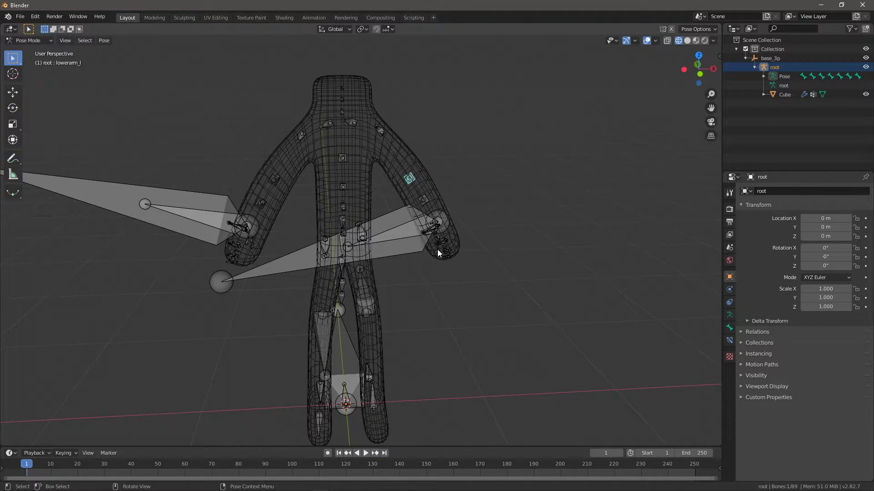
In the armature's Edit Mode, delete ikalt_hand_l and the other IK bone attached to the left hand.
{"action": "middle_click_drag", "start_coordinate": [417, 252], "coordinate": [378, 254]}
{"action": "left_click", "coordinate": [38, 61]}
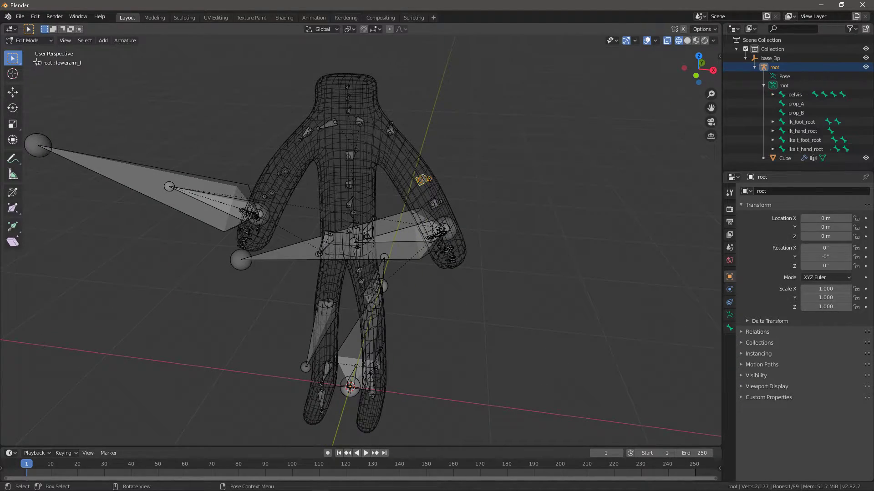
{"action": "middle_click_drag", "start_coordinate": [418, 252], "coordinate": [389, 248]}
{"action": "left_click", "coordinate": [388, 248]}
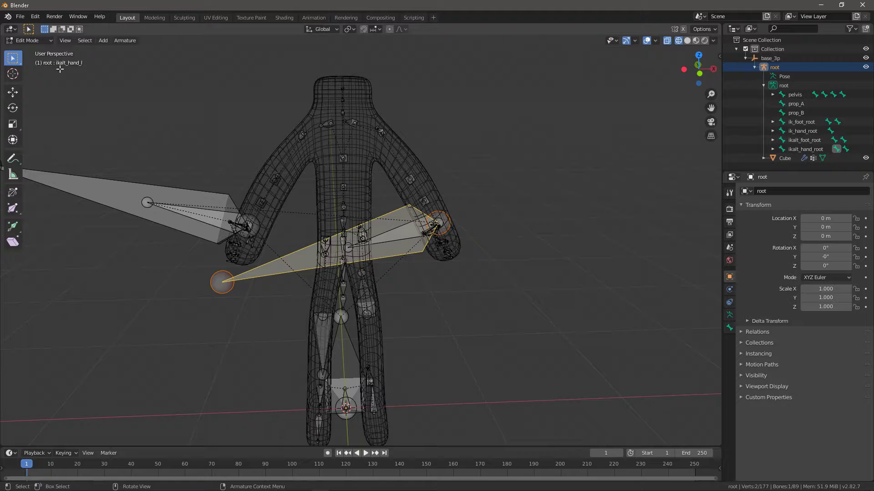
{"action": "key", "text": "x"}
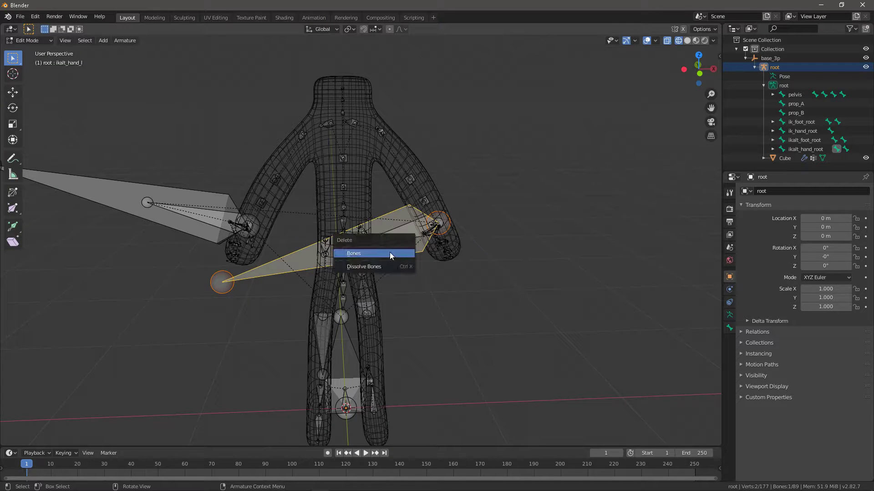
{"action": "left_click", "coordinate": [395, 255]}
{"action": "left_click", "coordinate": [403, 232]}
{"action": "key", "text": "x"}
{"action": "left_click", "coordinate": [403, 232]}
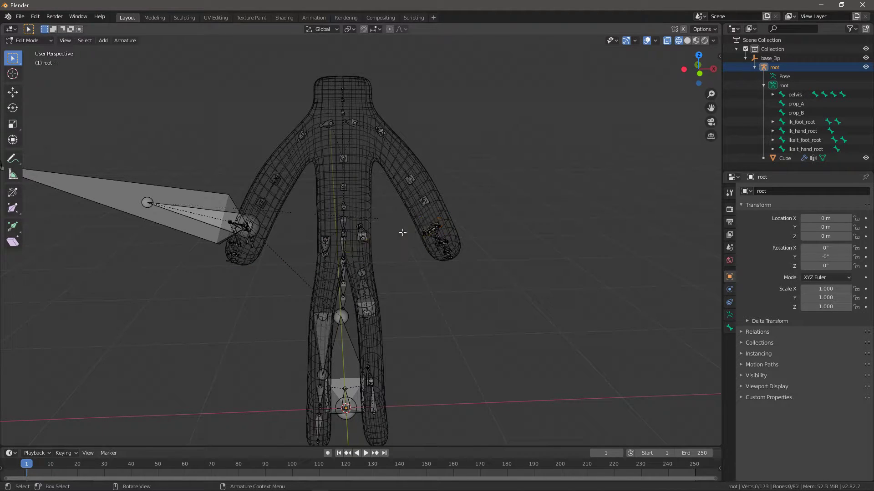
Delete the two IK bones attached to the right hand, and delete the ik_hand_gun bone.
{"action": "left_click", "coordinate": [160, 195]}
{"action": "key", "text": "x"}
{"action": "left_click", "coordinate": [160, 196]}
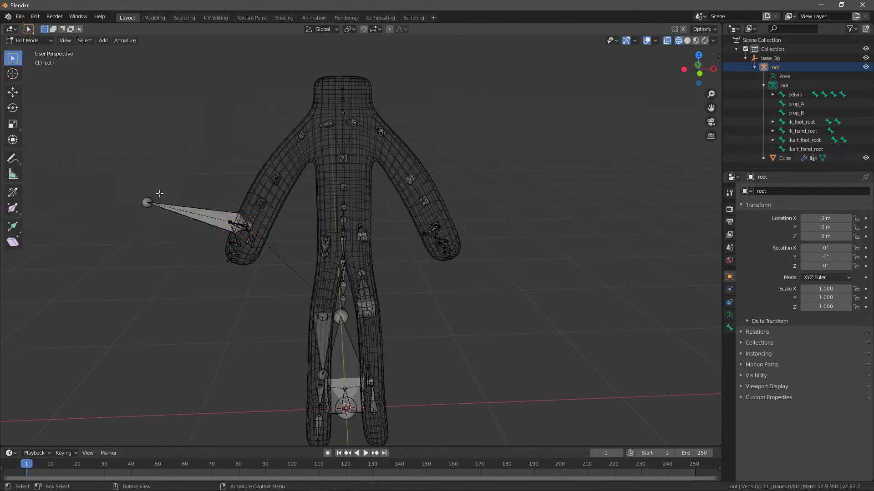
{"action": "left_click", "coordinate": [206, 215]}
{"action": "key", "text": "x"}
{"action": "left_click", "coordinate": [206, 214]}
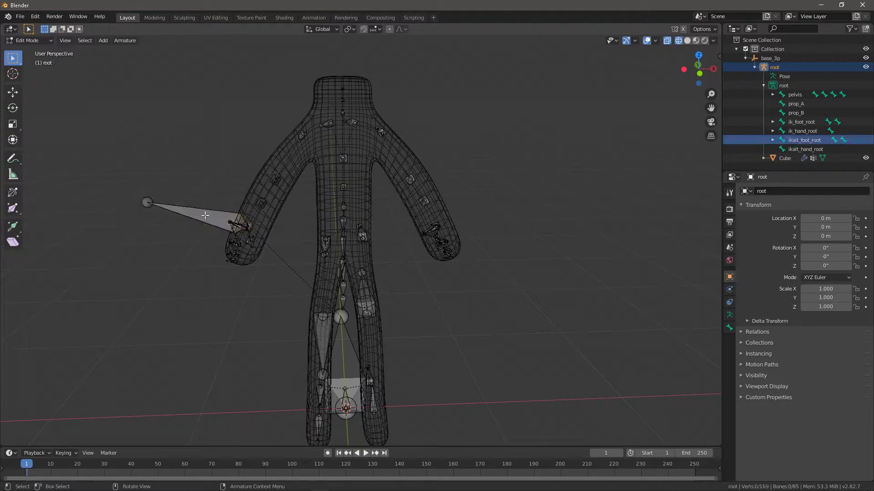
{"action": "left_click", "coordinate": [209, 215]}
{"action": "key", "text": "x"}
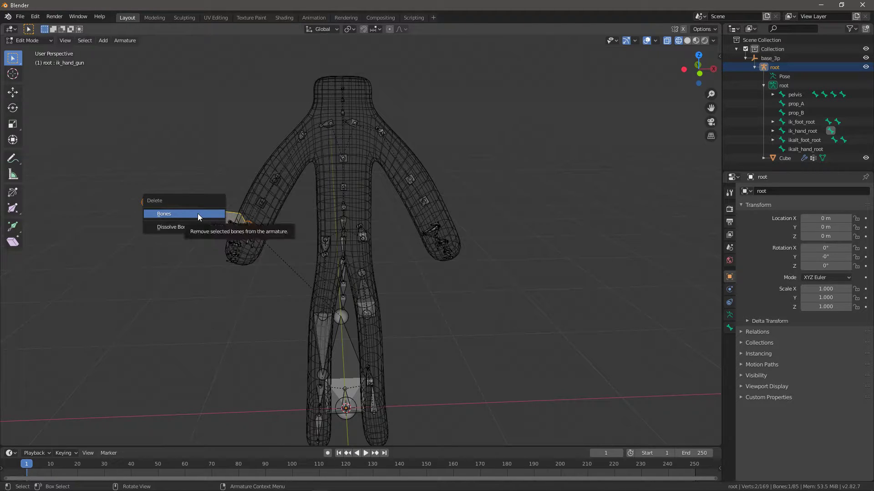
{"action": "left_click", "coordinate": [197, 214]}
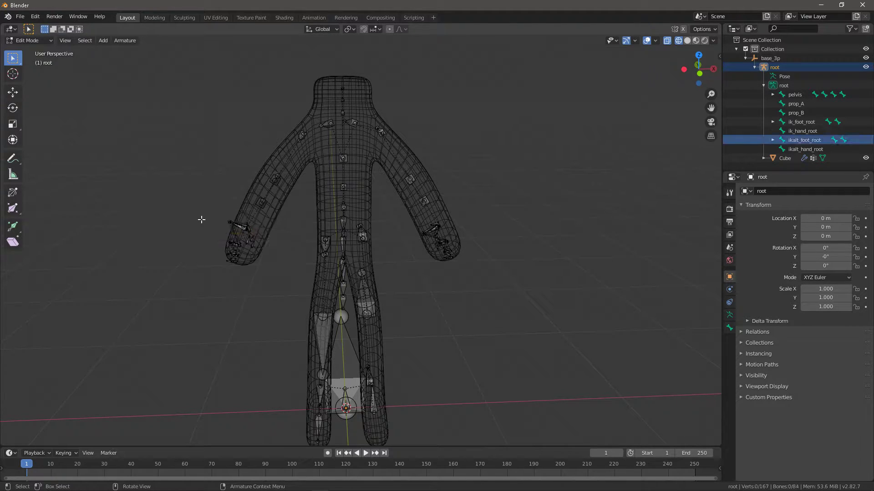
Delete the ikalt_hand_root and ik_hand_root bones between the feet.
{"action": "middle_click_drag", "start_coordinate": [427, 351], "coordinate": [418, 193], "text": "shift"}
{"action": "scroll", "coordinate": [419, 194], "scroll_direction": "up", "scroll_amount": 3}
{"action": "left_click", "coordinate": [328, 248]}
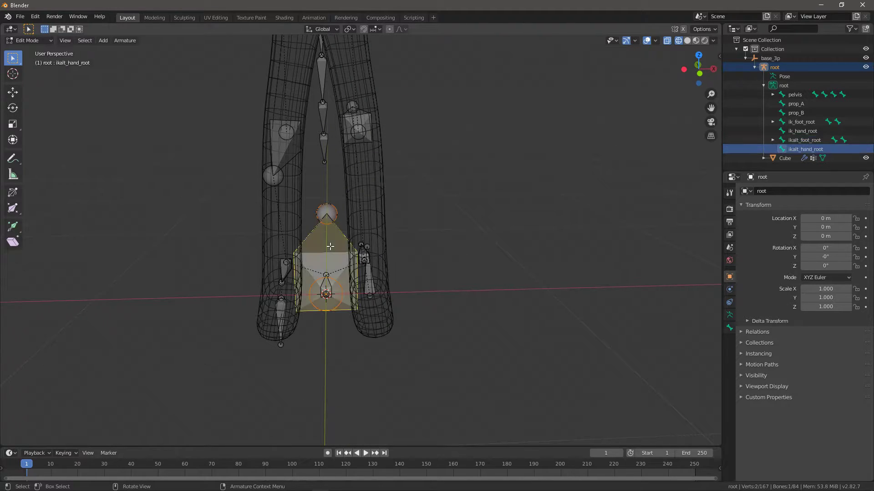
{"action": "mouse_move", "coordinate": [310, 243]}
{"action": "middle_mouse_down"}
{"action": "mouse_move", "coordinate": [327, 256]}
{"action": "mouse_move", "coordinate": [311, 257]}
{"action": "middle_mouse_up"}
{"action": "middle_click_drag", "start_coordinate": [409, 242], "coordinate": [406, 243]}
{"action": "key", "text": "x"}
{"action": "left_click", "coordinate": [408, 241]}
{"action": "left_click", "coordinate": [326, 207]}
{"action": "key", "text": "x"}
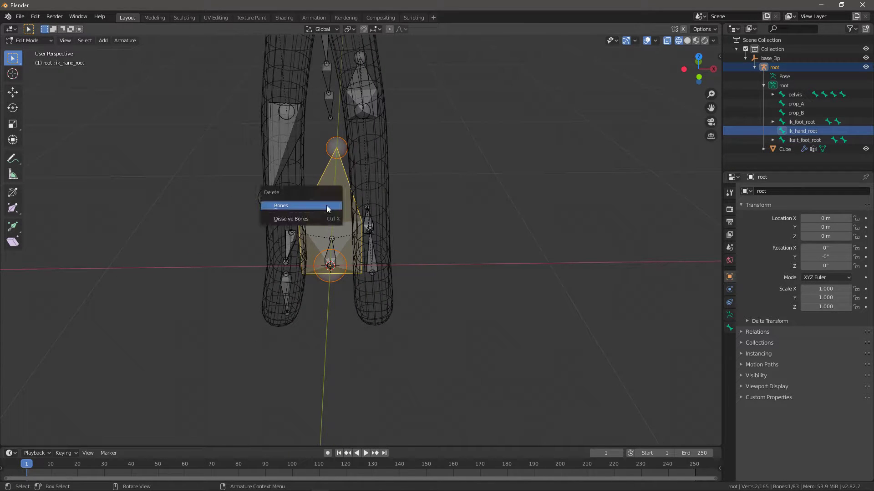
{"action": "left_click", "coordinate": [326, 207]}
Delete ikalt_foot_r and the other IK bone overlapping the right foot bone.
{"action": "middle_click_drag", "start_coordinate": [324, 222], "coordinate": [404, 197]}
{"action": "left_click", "coordinate": [291, 339]}
{"action": "middle_click_drag", "start_coordinate": [291, 339], "coordinate": [289, 309]}
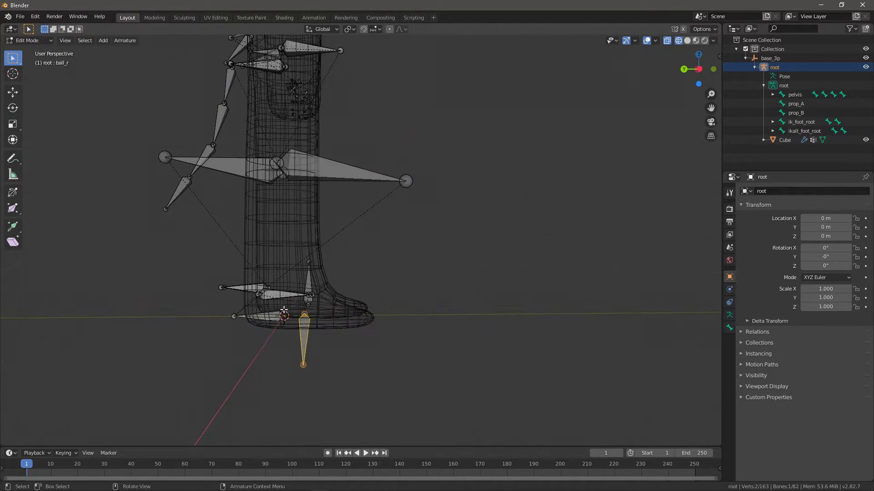
{"action": "left_click", "coordinate": [274, 295]}
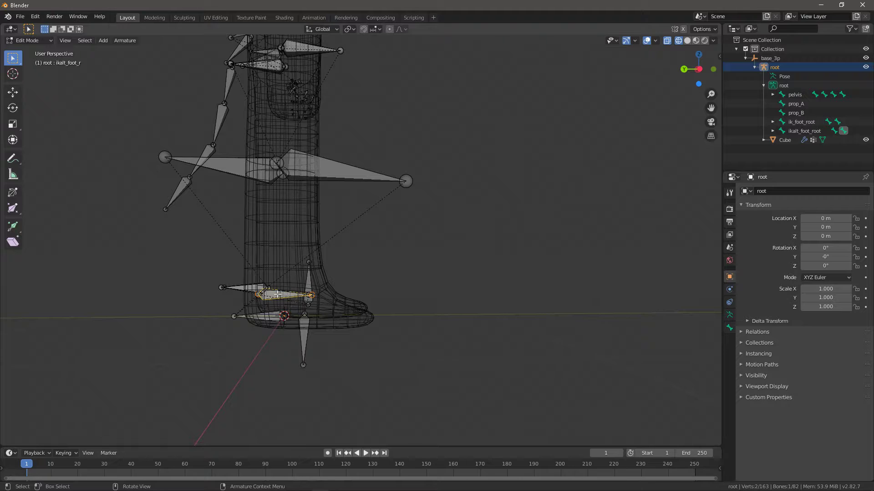
{"action": "key", "text": "x"}
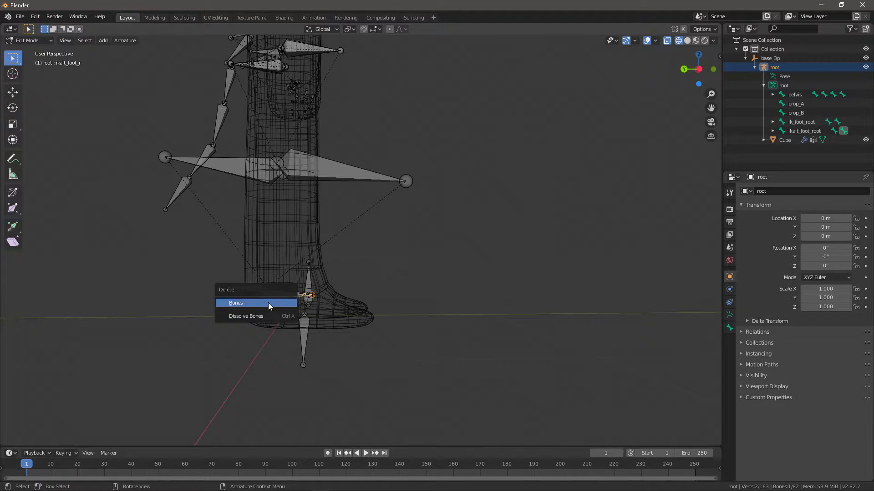
{"action": "left_click", "coordinate": [269, 303]}
{"action": "scroll", "coordinate": [214, 337], "scroll_direction": "up", "scroll_amount": 3}
{"action": "left_click", "coordinate": [204, 342]}
{"action": "key", "text": "x"}
{"action": "left_click", "coordinate": [204, 343]}
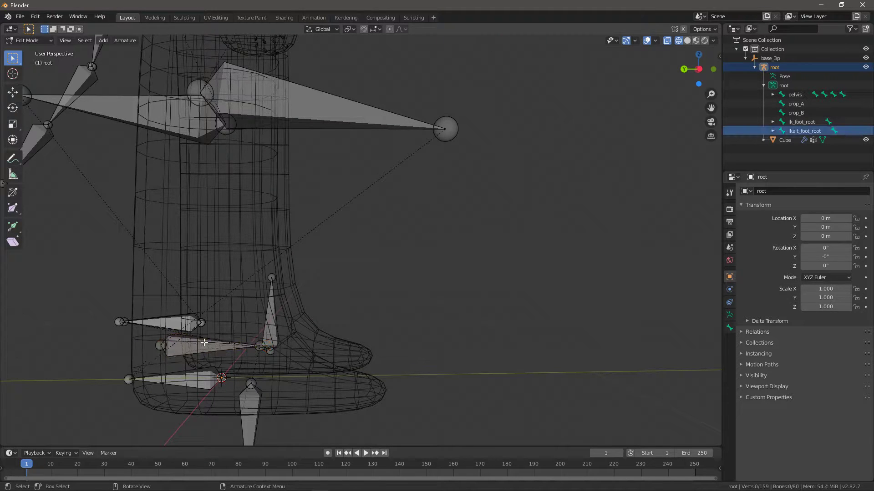
Delete the ik_foot_l and ikalt_foot_l bones, checking that the regular foot bones are kept.
{"action": "left_click", "coordinate": [192, 345]}
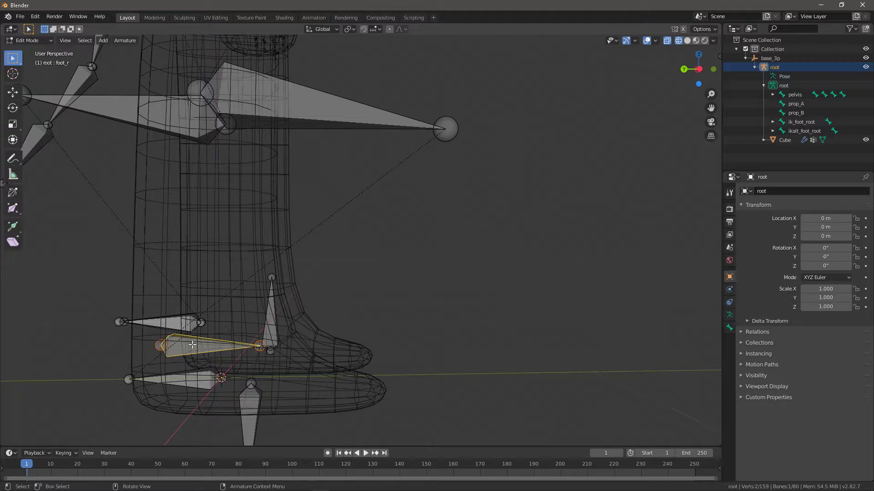
{"action": "left_click", "coordinate": [267, 323]}
{"action": "left_click", "coordinate": [177, 321]}
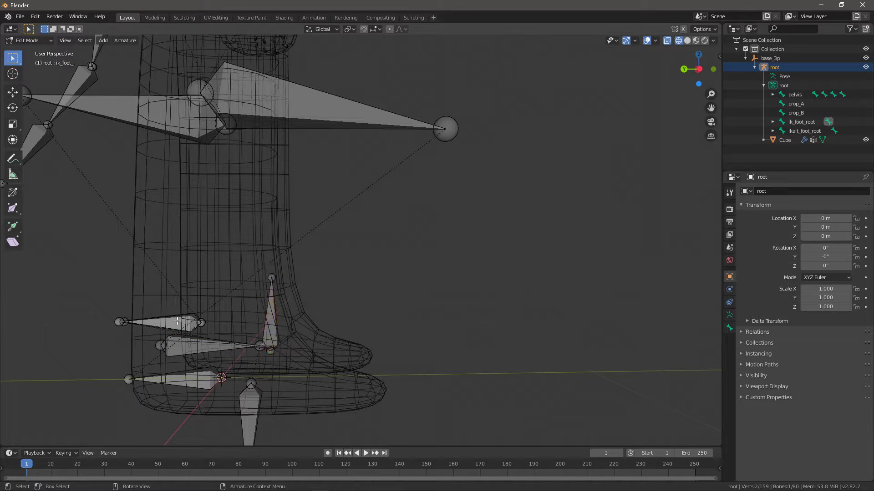
{"action": "key", "text": "x"}
{"action": "left_click", "coordinate": [177, 321]}
{"action": "left_click", "coordinate": [174, 323]}
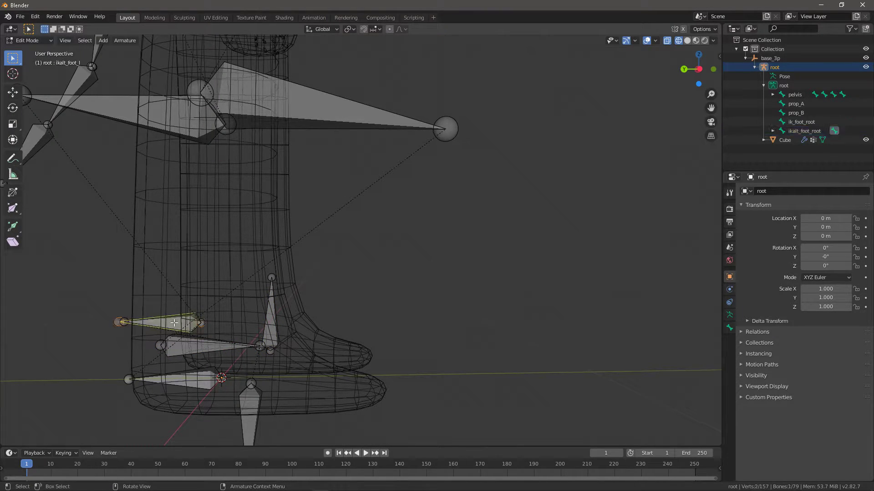
{"action": "key", "text": "x"}
{"action": "left_click", "coordinate": [174, 322]}
{"action": "left_click", "coordinate": [178, 322]}
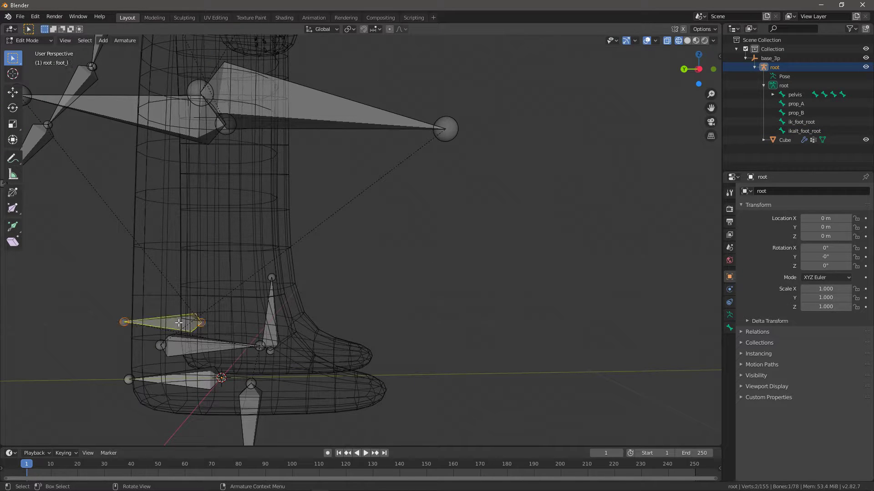
Delete the ikalt_foot_root and ik_foot_root bones at the world origin.
{"action": "scroll", "coordinate": [182, 322], "scroll_direction": "down", "scroll_amount": 2}
{"action": "left_click", "coordinate": [247, 334]}
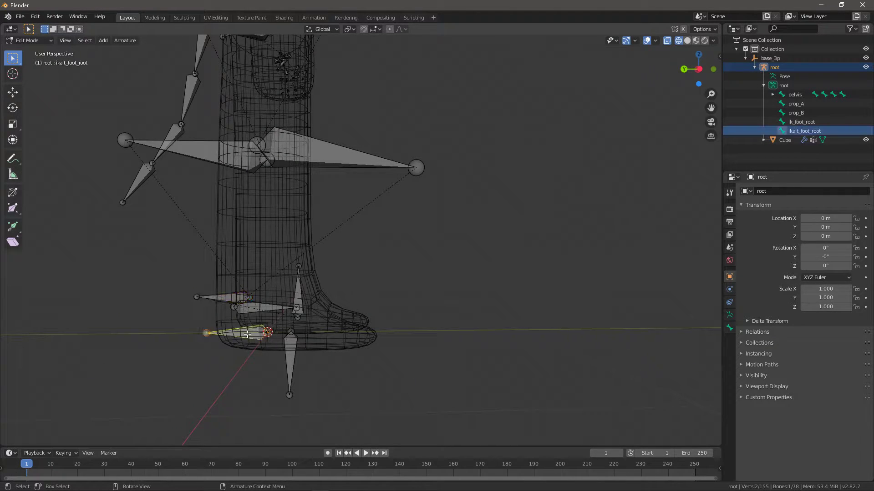
{"action": "key", "text": "x"}
{"action": "left_click", "coordinate": [247, 334]}
{"action": "left_click", "coordinate": [248, 335]}
{"action": "key", "text": "x"}
{"action": "left_click", "coordinate": [249, 334]}
Show the armature's data properties and examine the remaining bones in the hands, torso and legs for leftover IK bones.
{"action": "scroll", "coordinate": [259, 320], "scroll_direction": "down", "scroll_amount": 3}
{"action": "middle_click_drag", "start_coordinate": [385, 202], "coordinate": [330, 214]}
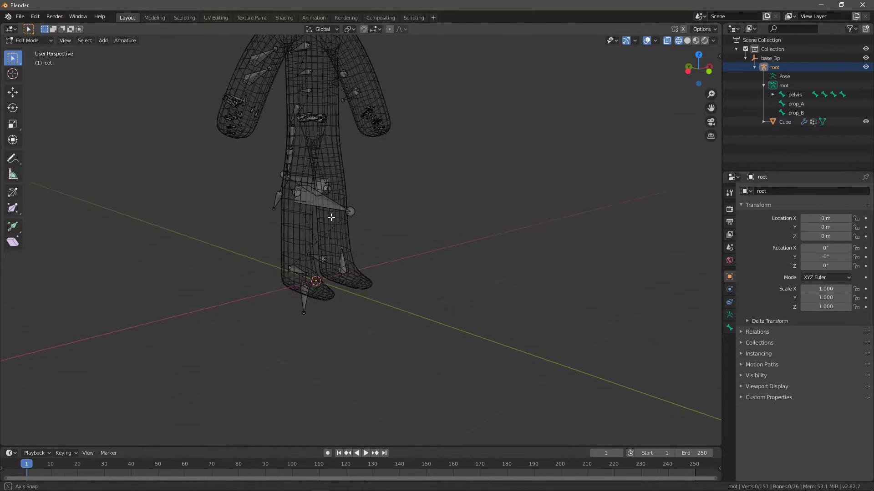
{"action": "left_click", "coordinate": [729, 315]}
{"action": "left_click", "coordinate": [729, 328]}
{"action": "left_click", "coordinate": [729, 314]}
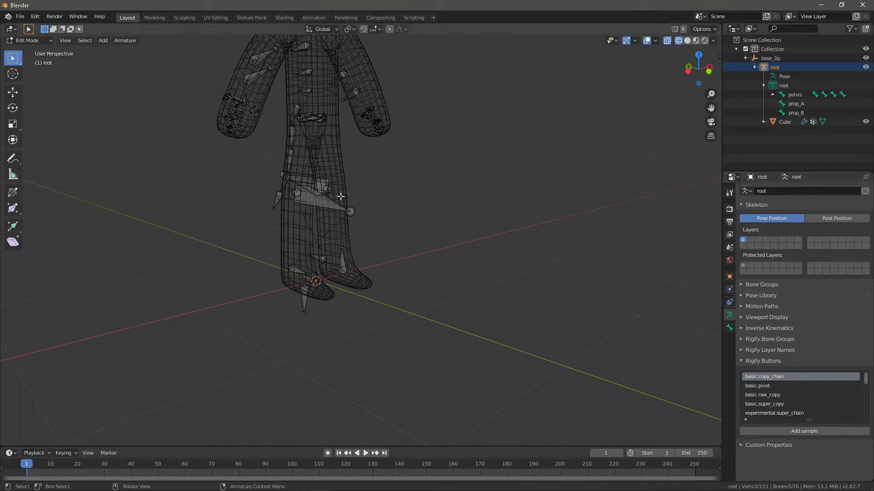
{"action": "scroll", "coordinate": [342, 196], "scroll_direction": "up", "scroll_amount": 1}
{"action": "middle_click_drag", "start_coordinate": [402, 188], "coordinate": [400, 327], "text": "shift"}
{"action": "middle_click_drag", "start_coordinate": [385, 269], "coordinate": [200, 271]}
{"action": "left_click", "coordinate": [196, 233]}
{"action": "middle_click_drag", "start_coordinate": [222, 243], "coordinate": [191, 241]}
{"action": "scroll", "coordinate": [228, 238], "scroll_direction": "up", "scroll_amount": 5}
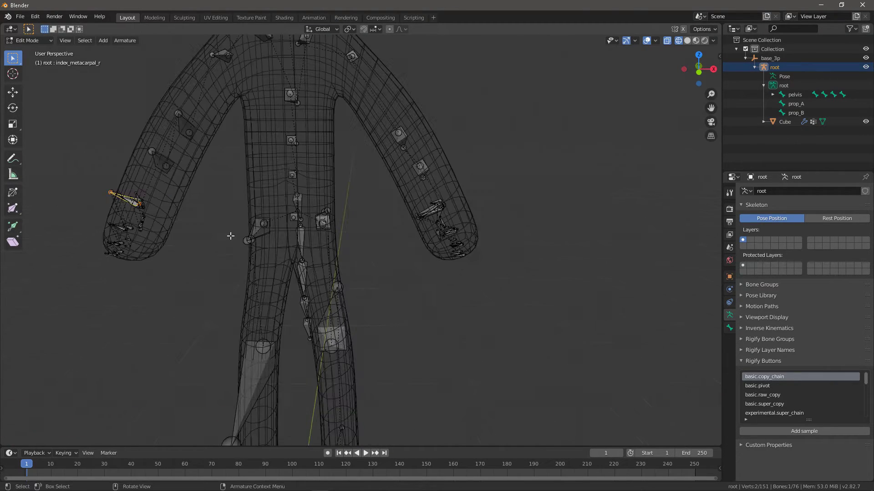
{"action": "left_click", "coordinate": [458, 199]}
{"action": "left_click", "coordinate": [457, 199]}
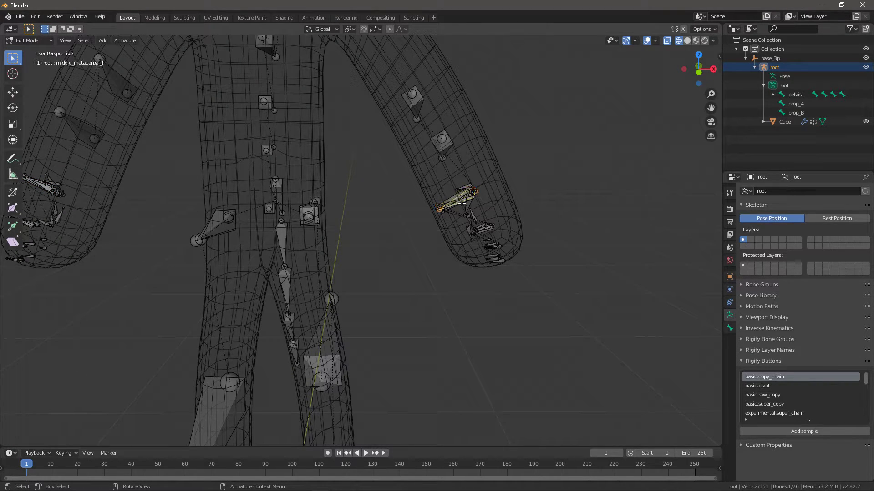
{"action": "scroll", "coordinate": [446, 270], "scroll_direction": "down", "scroll_amount": 3}
{"action": "left_click", "coordinate": [311, 283]}
{"action": "middle_click_drag", "start_coordinate": [306, 273], "coordinate": [306, 218]}
{"action": "scroll", "coordinate": [384, 244], "scroll_direction": "down", "scroll_amount": 4}
Return to Object Mode and select the body mesh, showing its vertex groups.
{"action": "key", "text": "Tab"}
{"action": "left_click", "coordinate": [377, 207]}
{"action": "scroll", "coordinate": [396, 264], "scroll_direction": "up", "scroll_amount": 4}
{"action": "scroll", "coordinate": [421, 265], "scroll_direction": "up", "scroll_amount": 2}
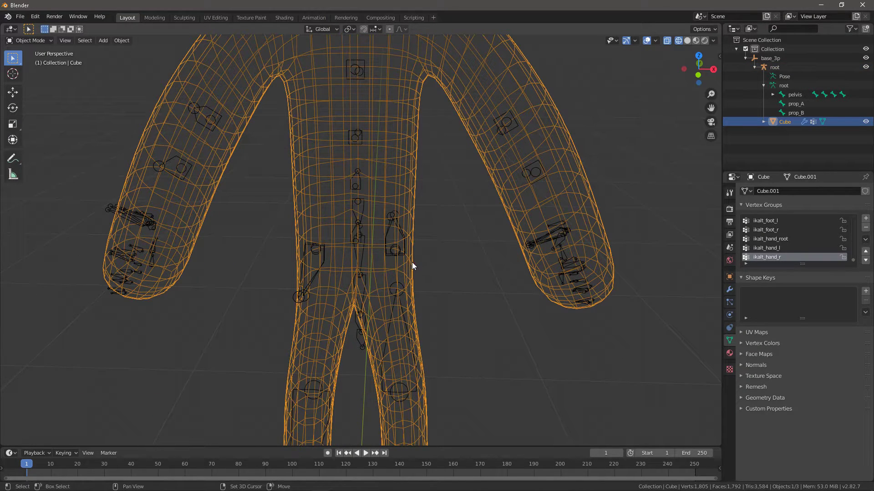
Parent the body mesh to the root armature with automatic weights.
{"action": "left_click", "coordinate": [388, 233], "text": "shift"}
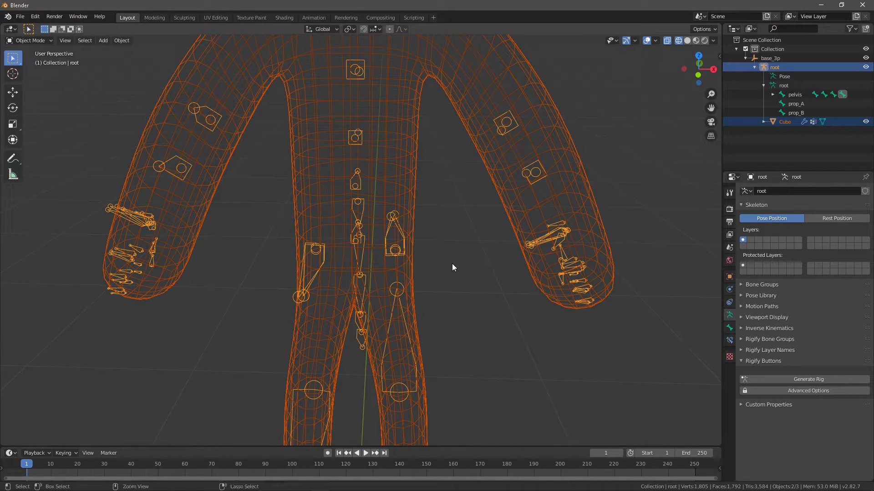
{"action": "key", "text": "ctrl+p"}
{"action": "left_click", "coordinate": [423, 264]}
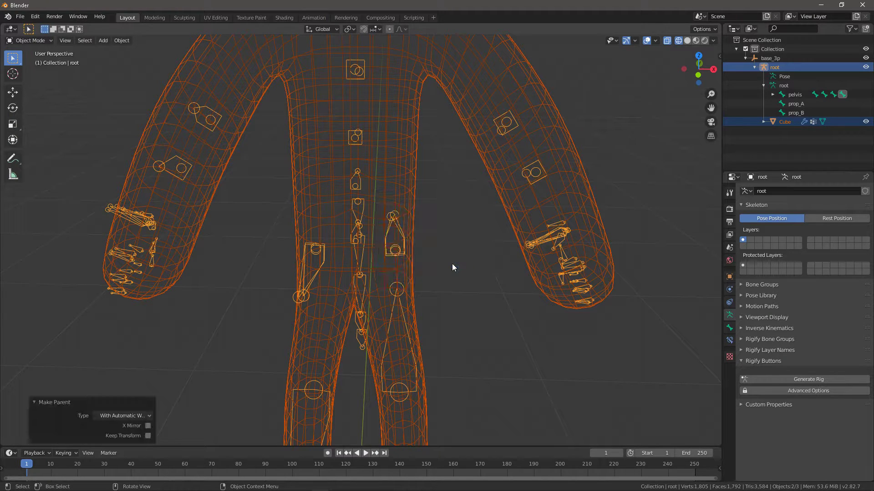
{"action": "scroll", "coordinate": [451, 263], "scroll_direction": "down", "scroll_amount": 4}
{"action": "middle_click_drag", "start_coordinate": [444, 280], "coordinate": [453, 279]}
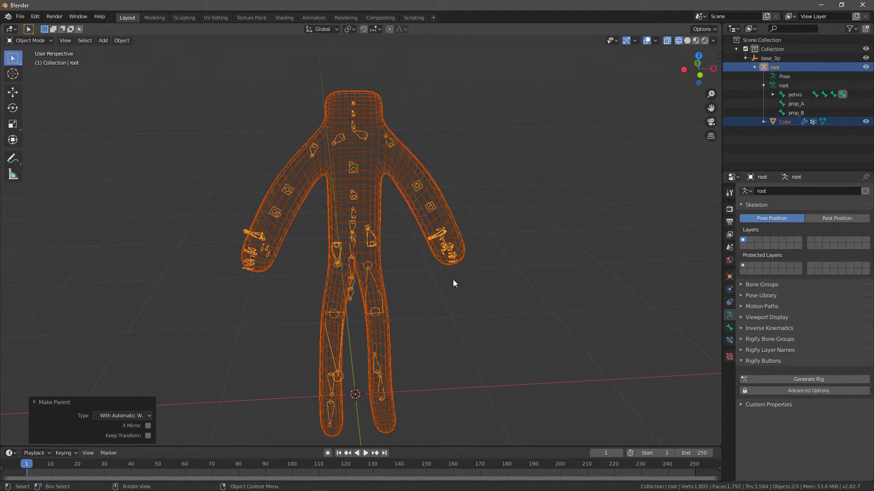
{"action": "scroll", "coordinate": [443, 279], "scroll_direction": "down", "scroll_amount": 1}
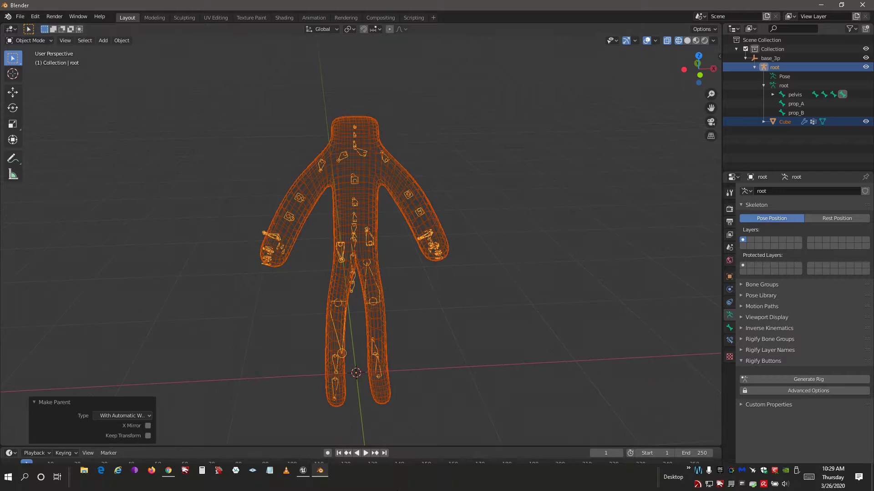
{"action": "middle_click_drag", "start_coordinate": [356, 152], "coordinate": [470, 226]}
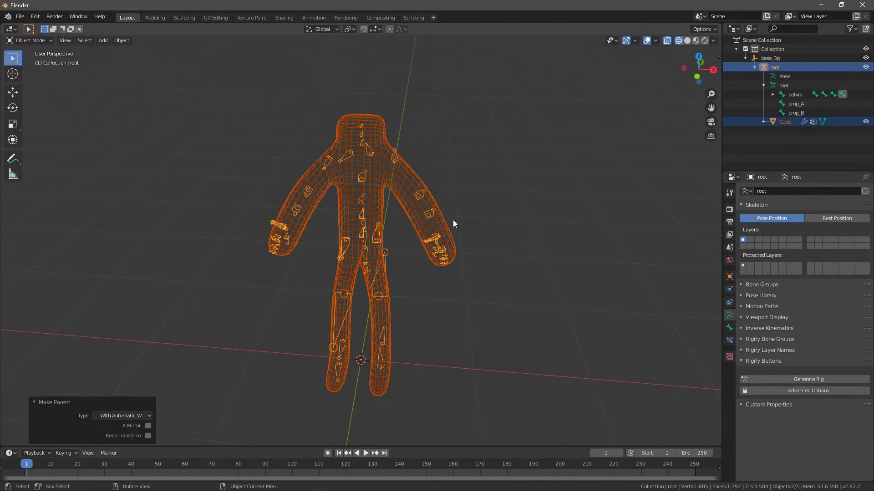
{"action": "left_click", "coordinate": [20, 16]}
{"action": "mouse_move", "coordinate": [38, 146]}
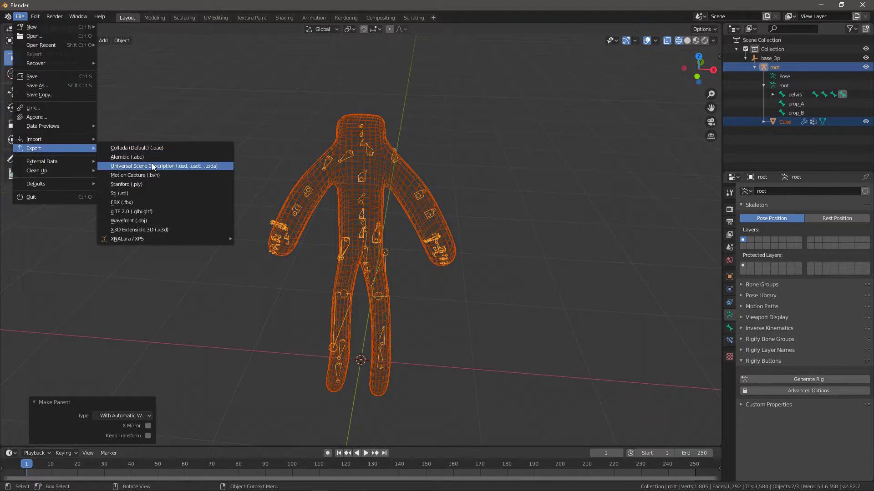
{"action": "left_click", "coordinate": [147, 202]}
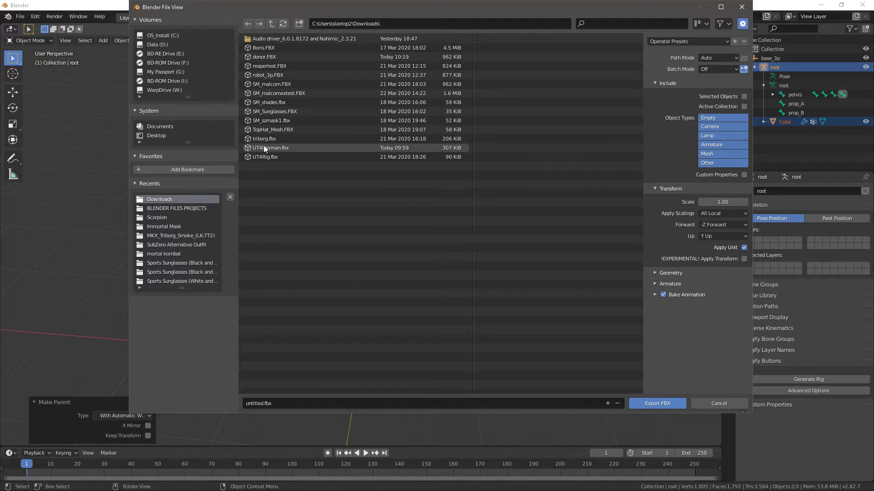
{"action": "left_click", "coordinate": [265, 148]}
{"action": "left_click", "coordinate": [721, 7]}
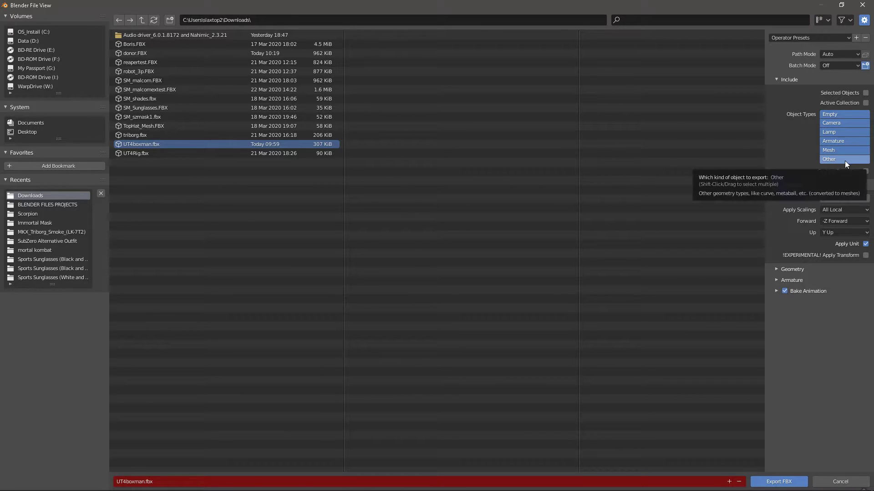
{"action": "left_click", "coordinate": [813, 37]}
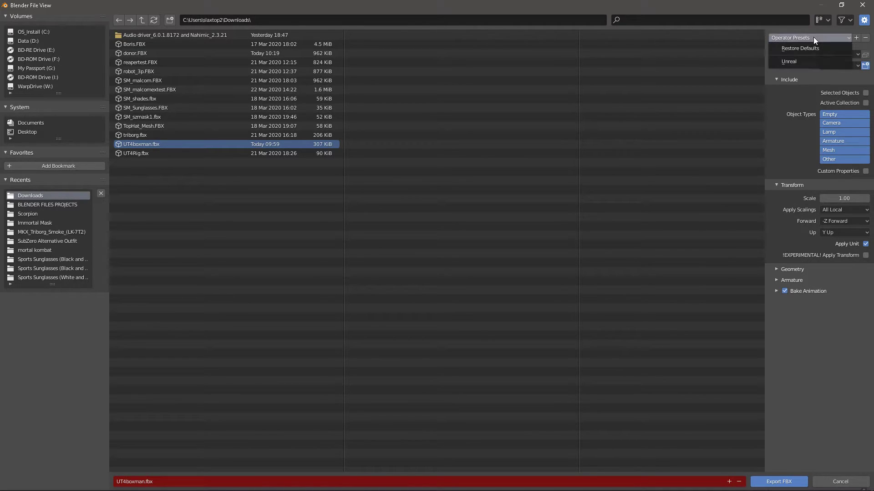
{"action": "left_click", "coordinate": [791, 61]}
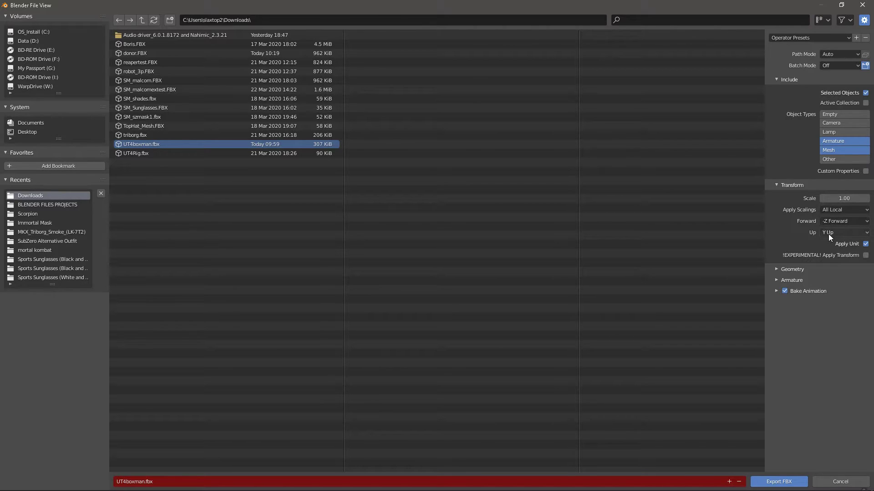
{"action": "left_click", "coordinate": [775, 271]}
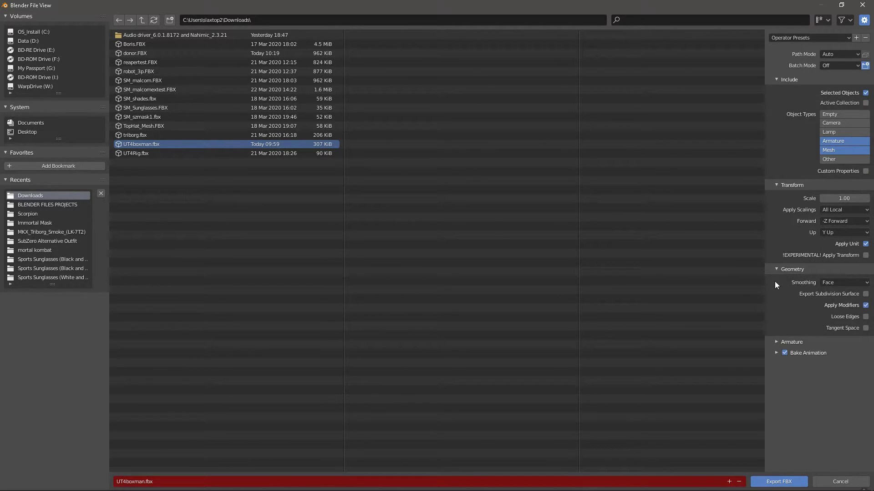
{"action": "left_click", "coordinate": [774, 343]}
{"action": "left_click", "coordinate": [776, 415]}
{"action": "scroll", "coordinate": [793, 386], "scroll_direction": "down", "scroll_amount": 1}
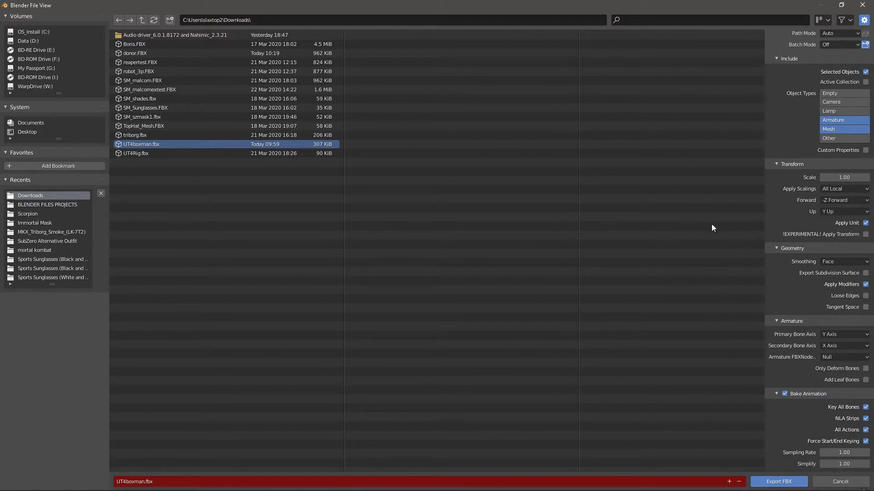
{"action": "left_click", "coordinate": [840, 481]}
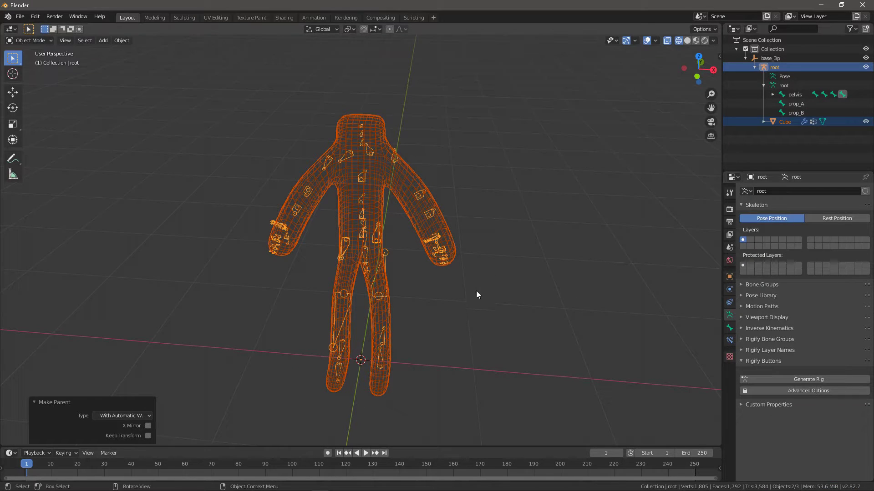
Select only the body mesh and add a new material to it.
{"action": "middle_click_drag", "start_coordinate": [463, 278], "coordinate": [420, 233]}
{"action": "left_click", "coordinate": [423, 216]}
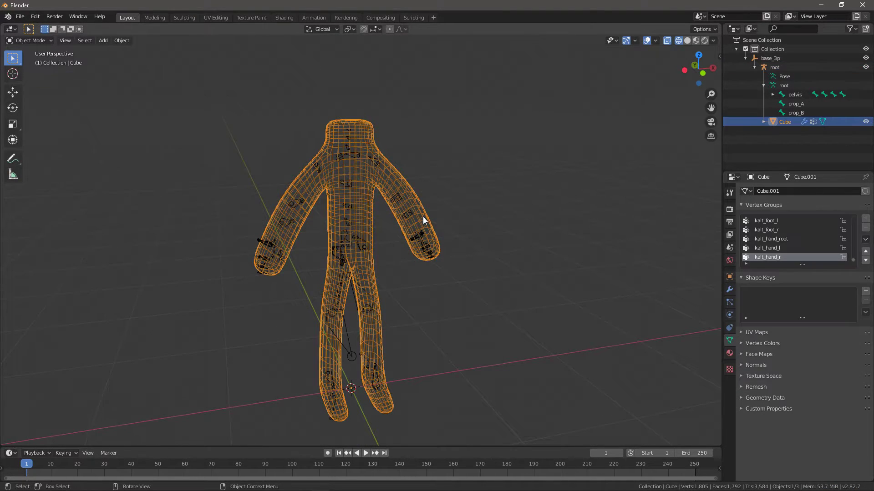
{"action": "left_click", "coordinate": [729, 353]}
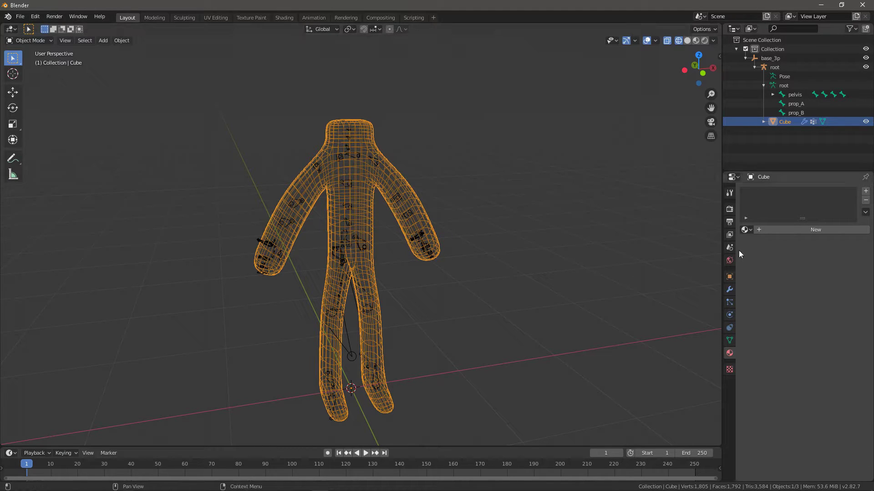
{"action": "left_click", "coordinate": [813, 229]}
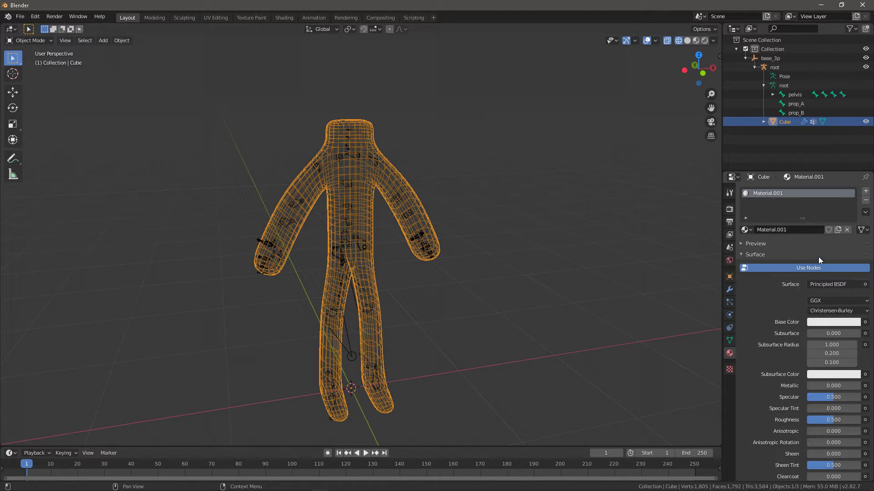
Select the body mesh together with the root armature and start an FBX export.
{"action": "middle_click_drag", "start_coordinate": [470, 272], "coordinate": [491, 262]}
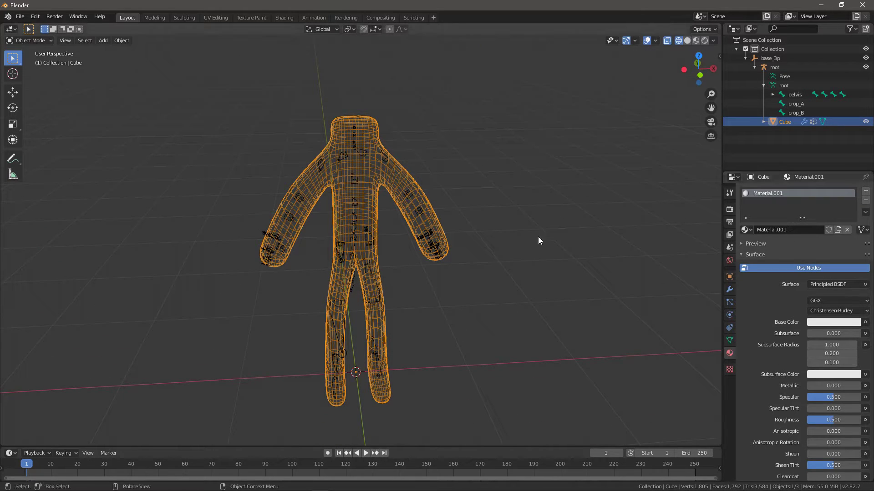
{"action": "scroll", "coordinate": [429, 268], "scroll_direction": "up", "scroll_amount": 2}
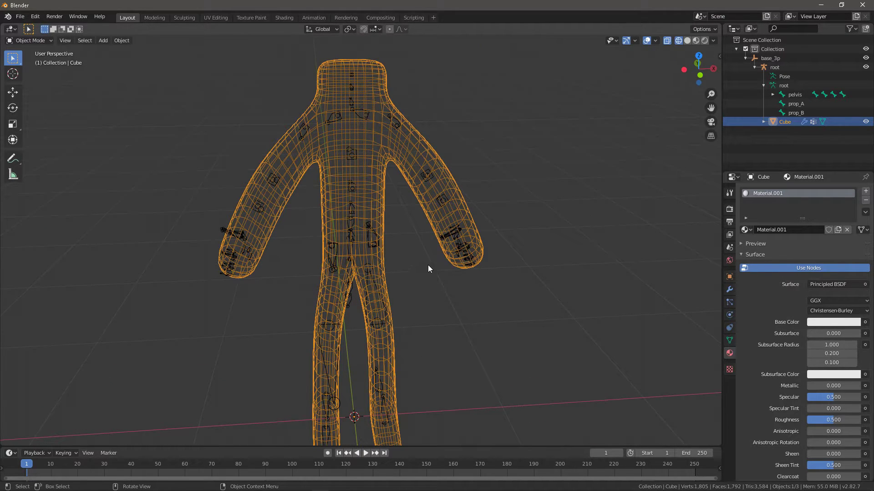
{"action": "key", "text": "a"}
{"action": "left_click", "coordinate": [462, 235]}
{"action": "scroll", "coordinate": [387, 250], "scroll_direction": "up", "scroll_amount": 2}
{"action": "left_click", "coordinate": [372, 234], "text": "shift"}
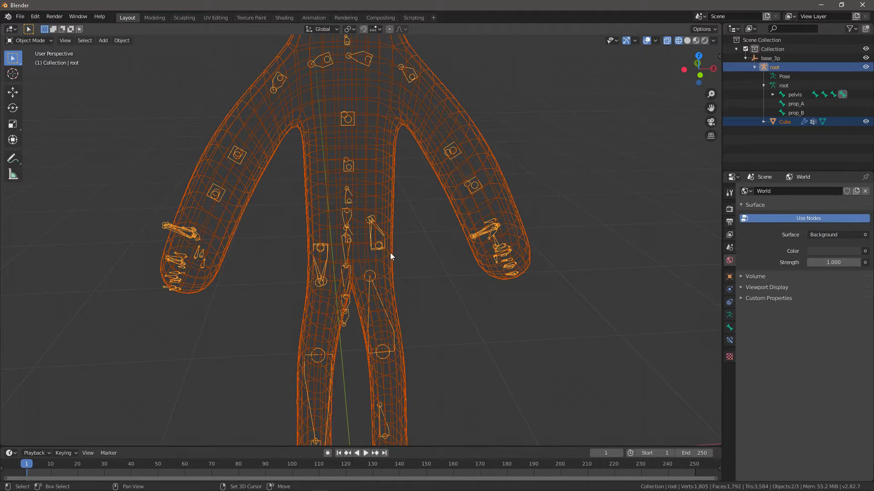
{"action": "left_click", "coordinate": [21, 17]}
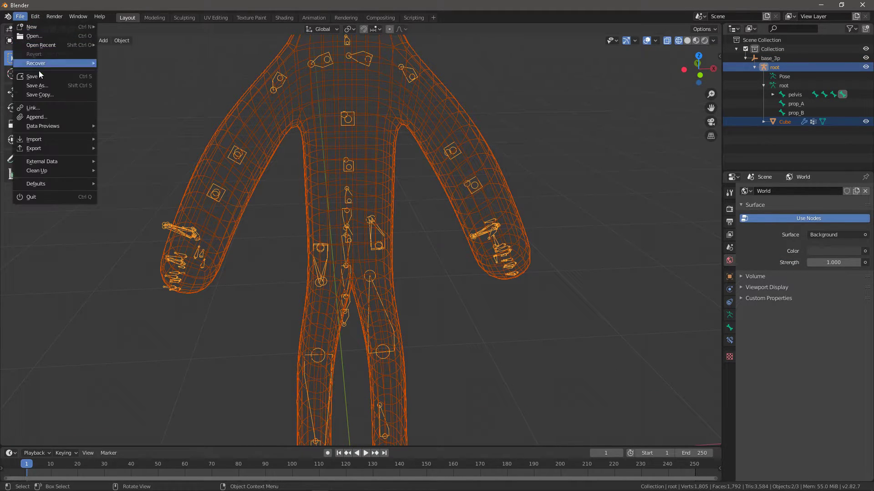
{"action": "mouse_move", "coordinate": [39, 148]}
{"action": "left_click", "coordinate": [134, 202]}
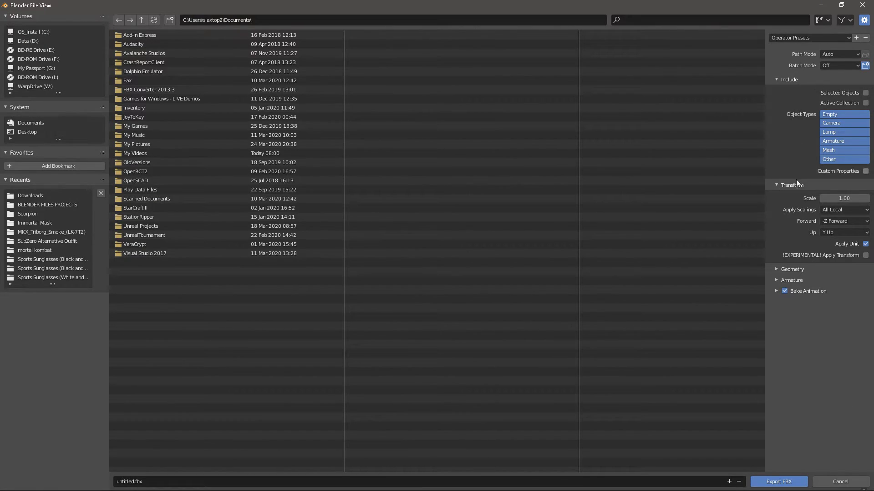
Expand the geometry, armature and bake animation export settings, and apply the Unreal operator preset.
{"action": "left_click", "coordinate": [776, 269]}
{"action": "left_click", "coordinate": [775, 342]}
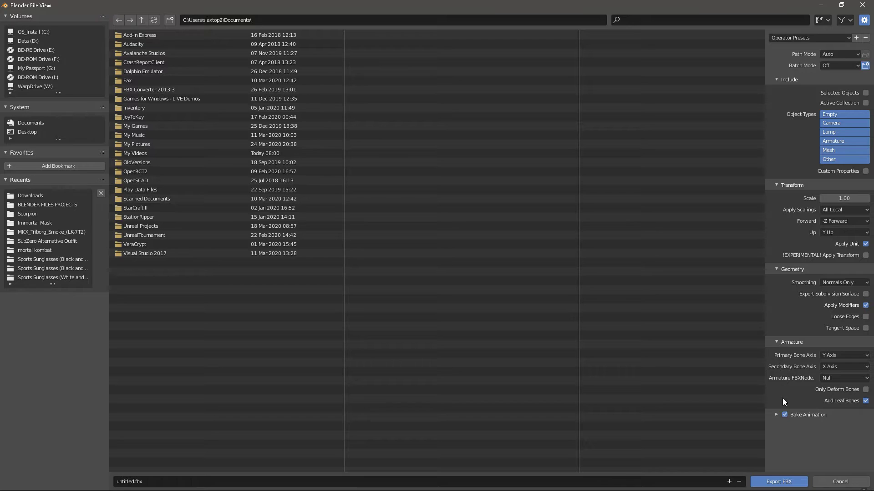
{"action": "left_click", "coordinate": [776, 415]}
{"action": "scroll", "coordinate": [779, 363], "scroll_direction": "down", "scroll_amount": 1}
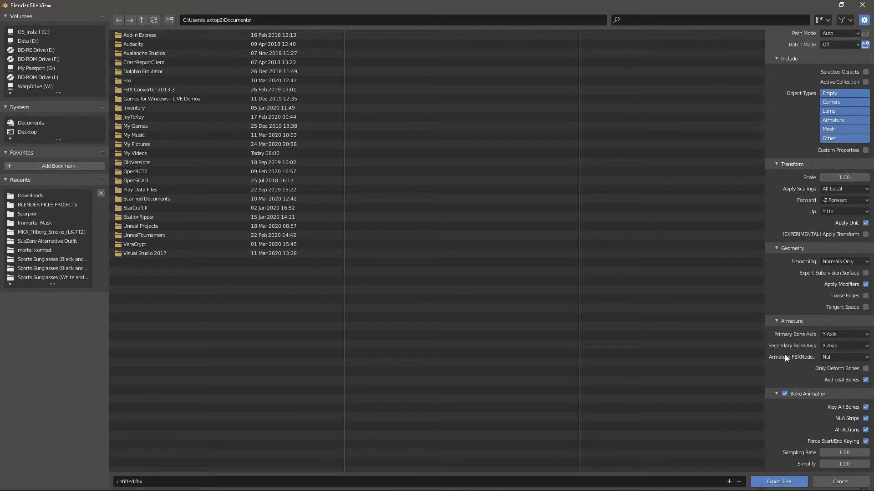
{"action": "scroll", "coordinate": [781, 352], "scroll_direction": "up", "scroll_amount": 1}
{"action": "left_click", "coordinate": [804, 40]}
{"action": "left_click", "coordinate": [800, 61]}
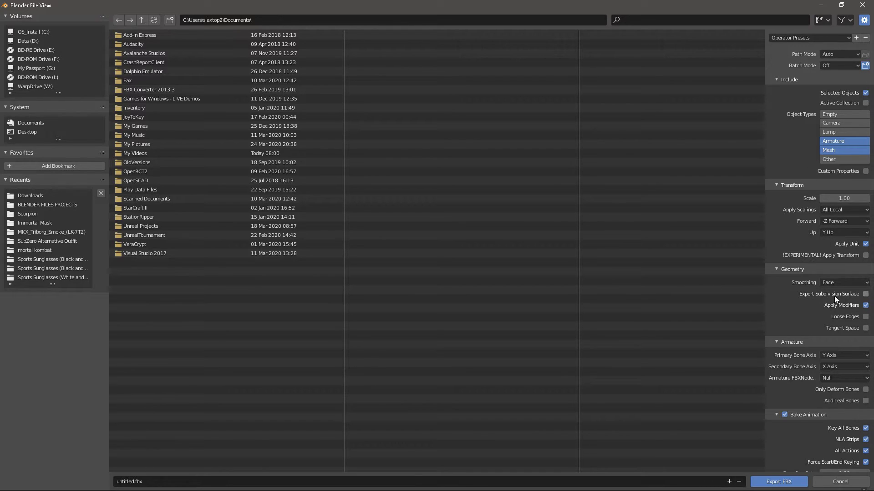
{"action": "scroll", "coordinate": [783, 311], "scroll_direction": "down", "scroll_amount": 1}
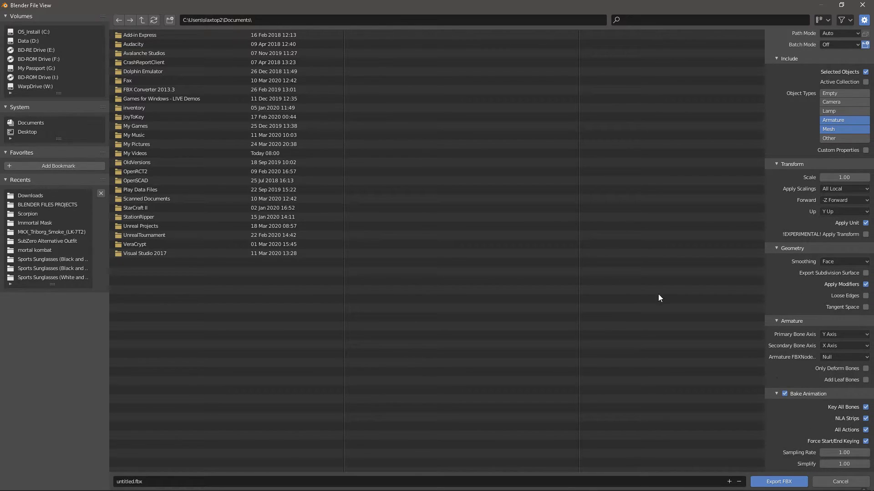
Export the selection to the Downloads folder as UT4boxman.fbx, overwriting the existing file.
{"action": "left_click", "coordinate": [25, 197]}
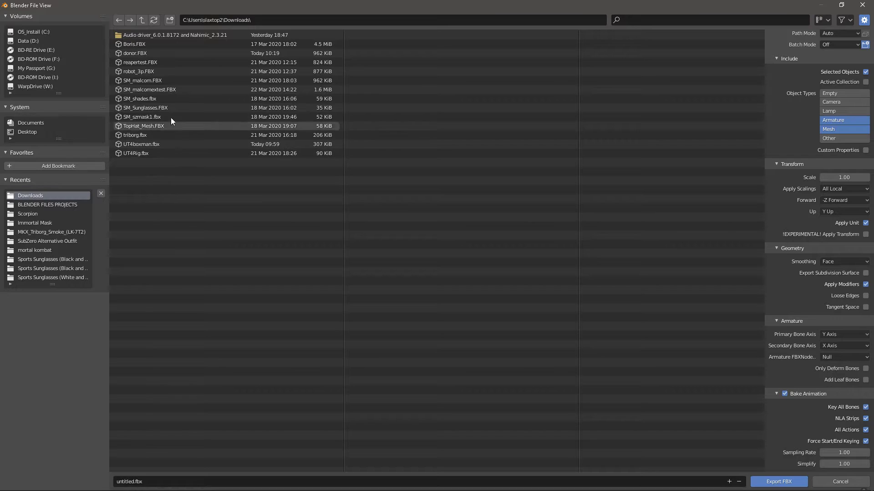
{"action": "left_click", "coordinate": [142, 144]}
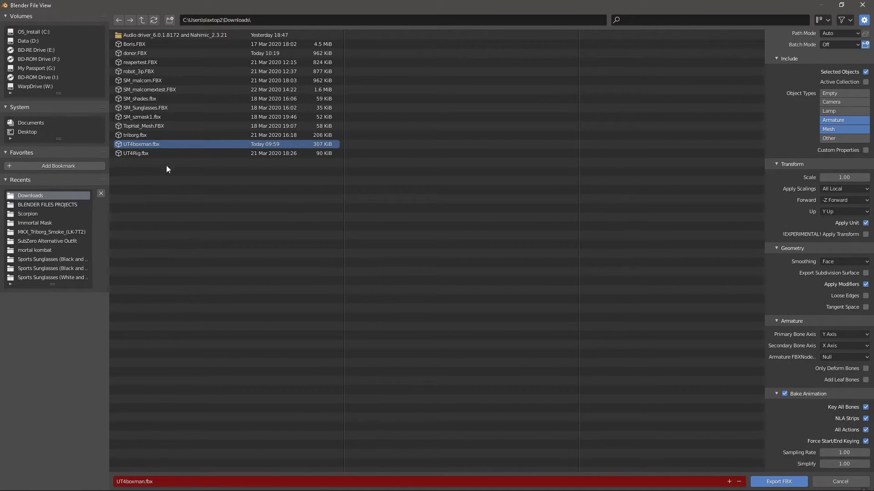
{"action": "left_click", "coordinate": [779, 482]}
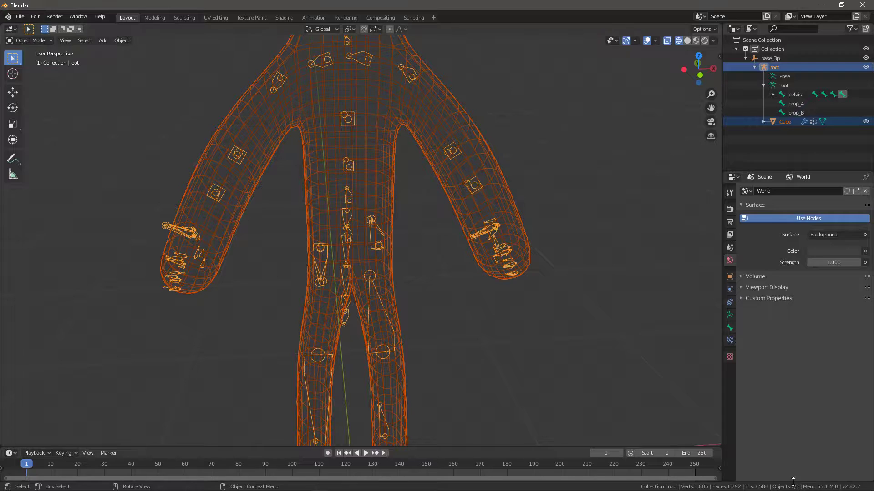
Switch to the Unreal Tournament editor and start importing UT4boxman.fbx from Downloads into the boxman mesh folder.
{"action": "left_click", "coordinate": [820, 5]}
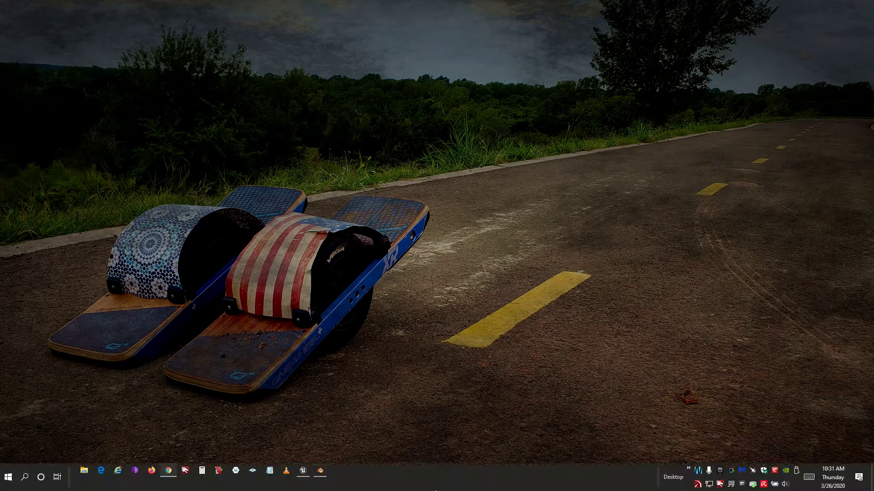
{"action": "left_click", "coordinate": [303, 470]}
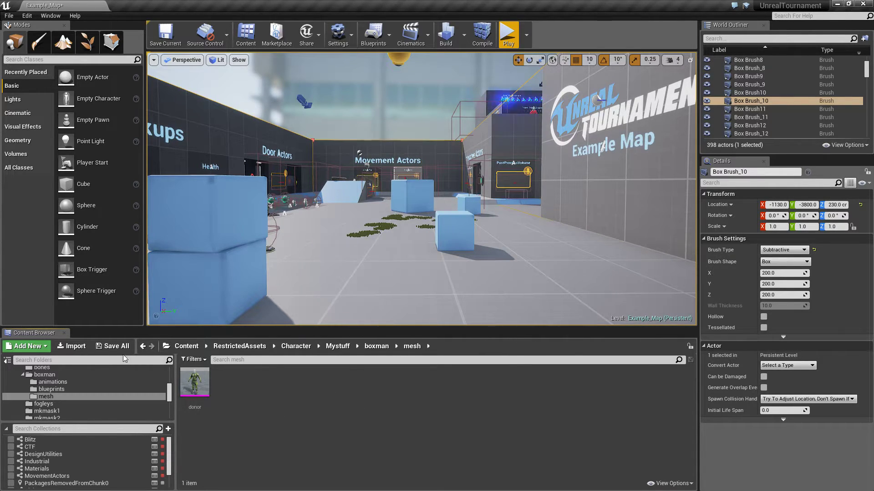
{"action": "left_click", "coordinate": [72, 347]}
{"action": "left_click", "coordinate": [259, 153]}
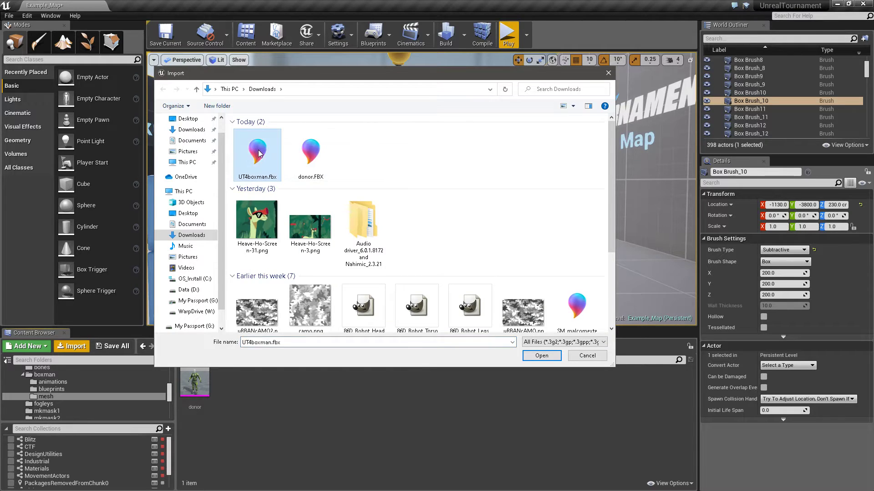
{"action": "left_click", "coordinate": [538, 356]}
{"action": "left_click_drag", "start_coordinate": [454, 215], "coordinate": [400, 98]}
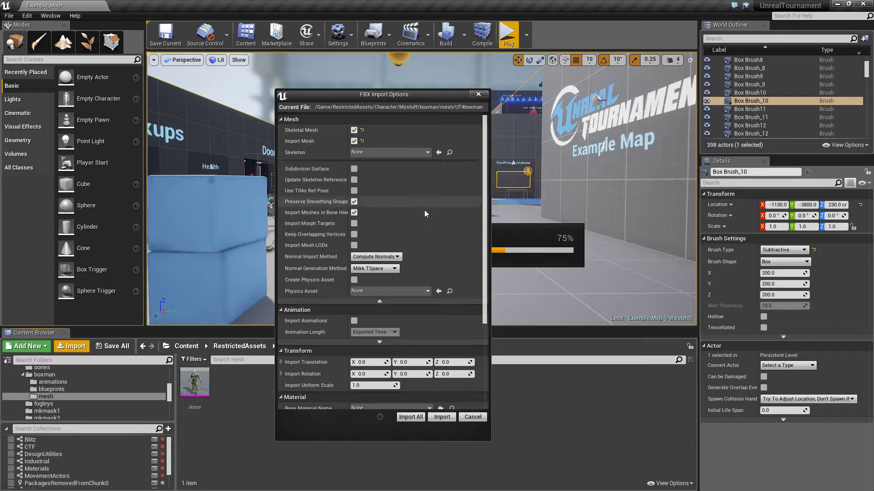
Assign base_3p_Skeleton and base_3p_PhysicsAsset in the FBX import options, and import everything from UT4boxman.fbx.
{"action": "left_click", "coordinate": [425, 152]}
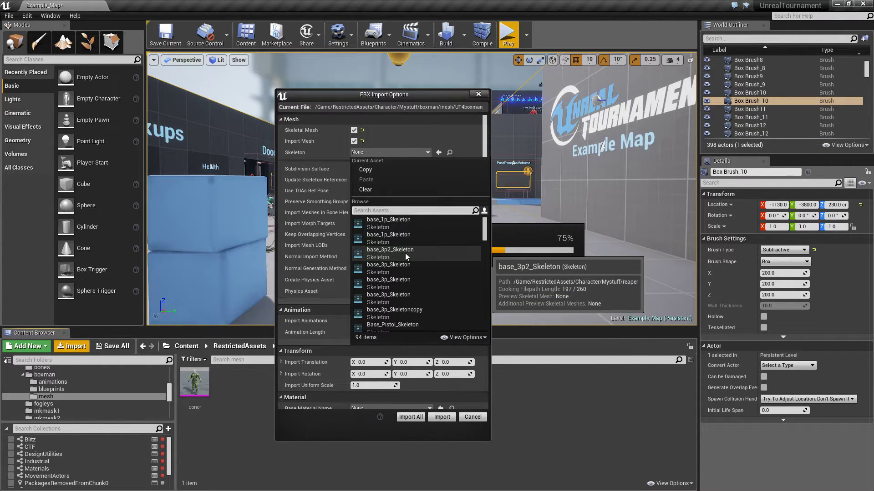
{"action": "left_click", "coordinate": [392, 267]}
{"action": "mouse_move", "coordinate": [485, 203]}
{"action": "left_mouse_down"}
{"action": "mouse_move", "coordinate": [485, 232]}
{"action": "mouse_move", "coordinate": [485, 198]}
{"action": "left_mouse_up"}
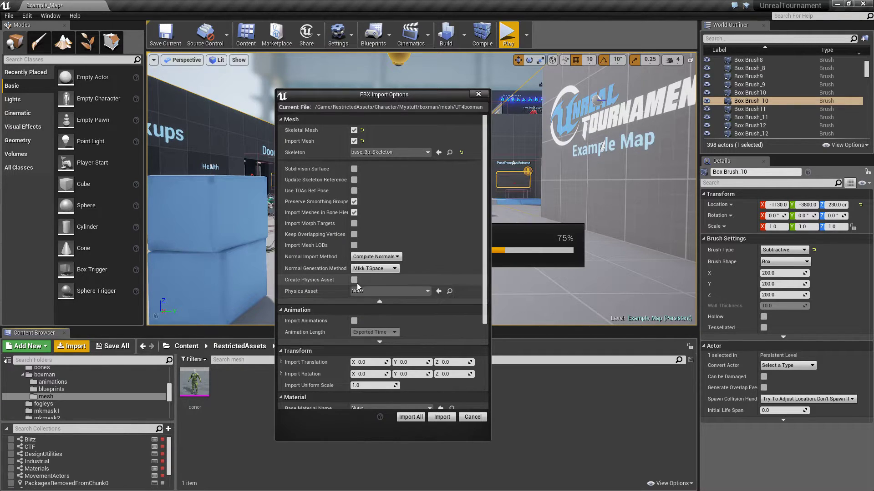
{"action": "left_click", "coordinate": [426, 291]}
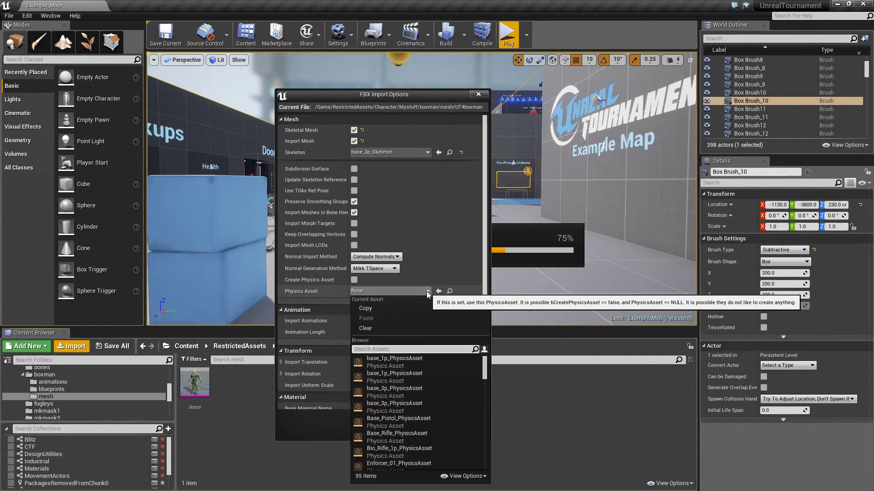
{"action": "left_click", "coordinate": [411, 392]}
{"action": "scroll", "coordinate": [477, 309], "scroll_direction": "down", "scroll_amount": 3}
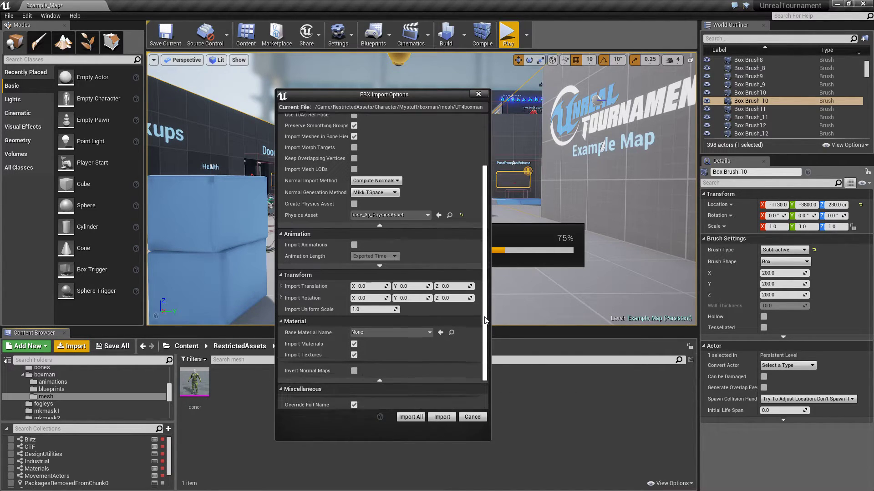
{"action": "scroll", "coordinate": [486, 319], "scroll_direction": "down", "scroll_amount": 2}
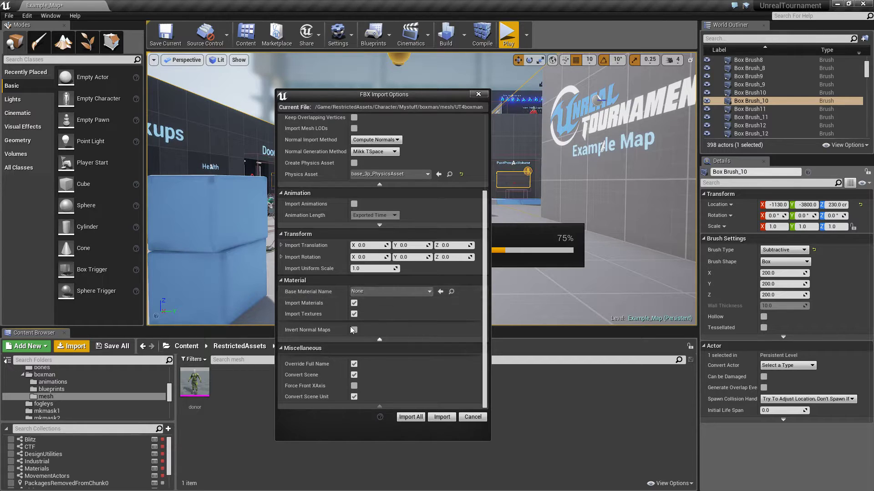
{"action": "left_click", "coordinate": [411, 417]}
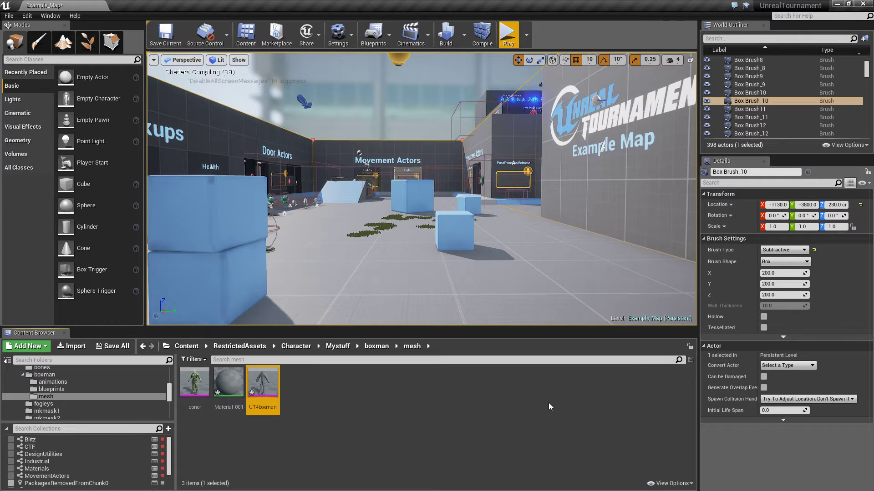
{"action": "left_click", "coordinate": [401, 389]}
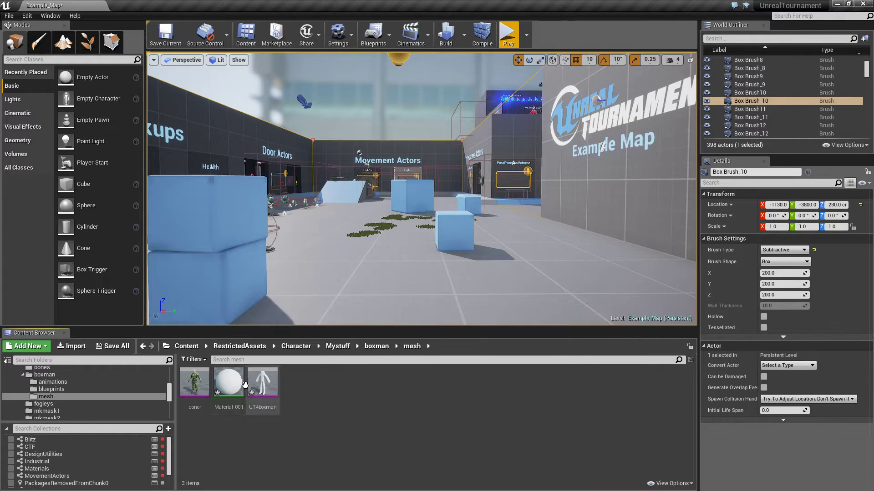
Duplicate the donor skeletal mesh in the boxman mesh folder.
{"action": "left_click", "coordinate": [197, 384]}
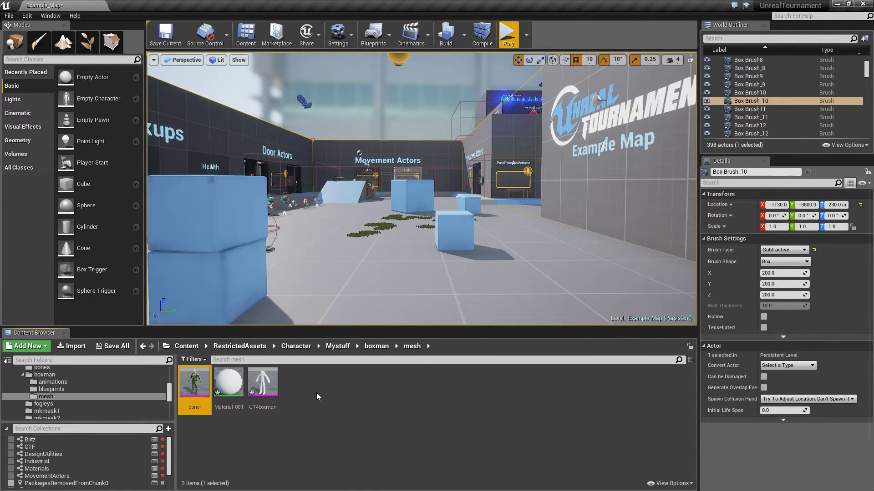
{"action": "right_click", "coordinate": [208, 381]}
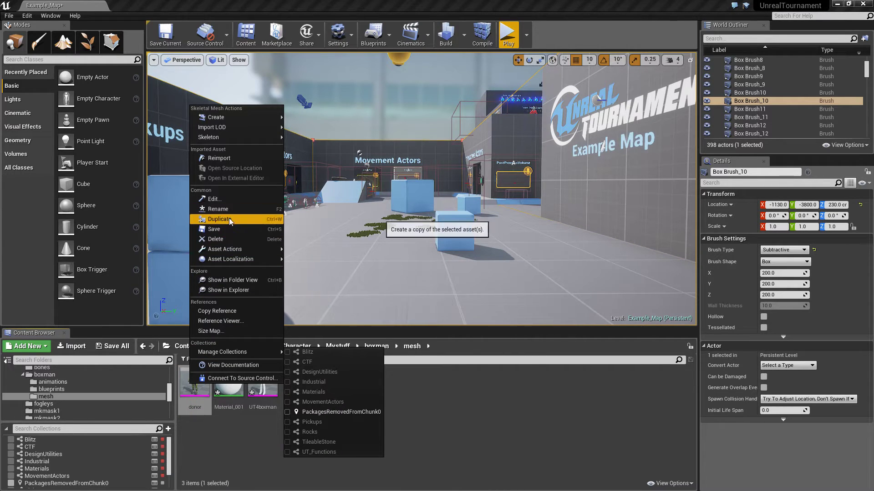
{"action": "left_click", "coordinate": [229, 218]}
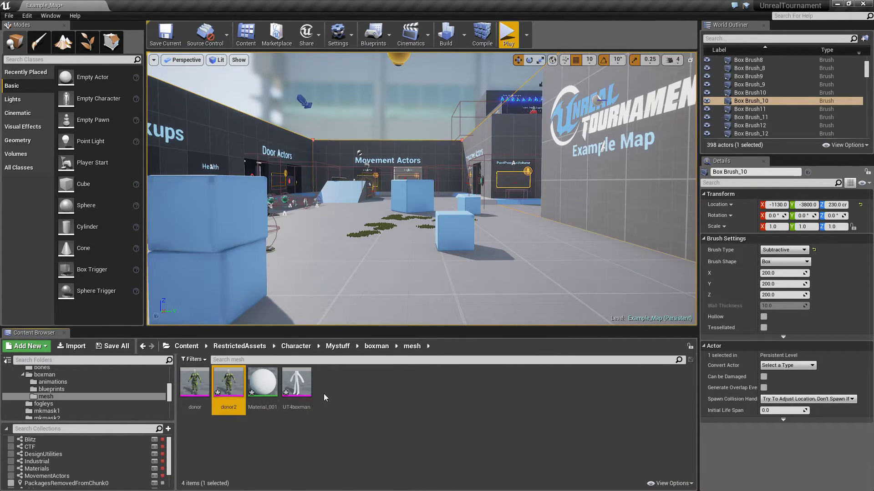
{"action": "left_click", "coordinate": [262, 385]}
{"action": "left_click", "coordinate": [295, 387]}
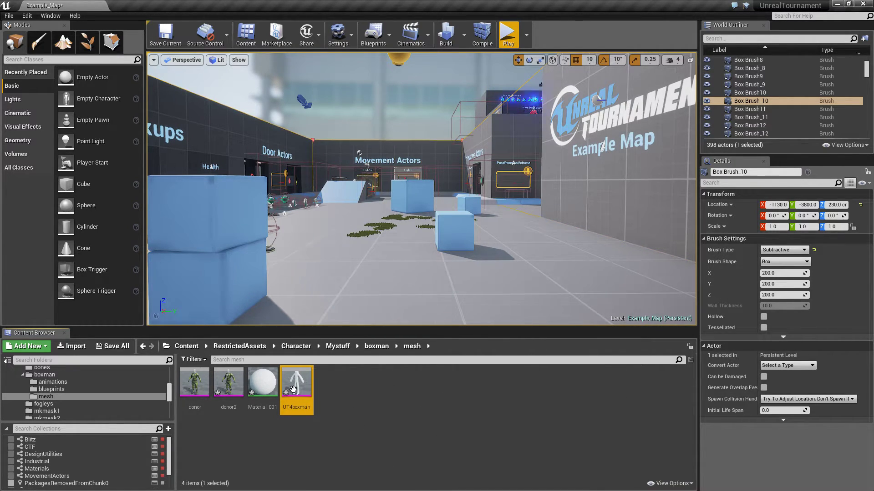
Reimport the duplicated donor mesh from UT4boxman.fbx in Downloads, save it and close its editor.
{"action": "double_click", "coordinate": [229, 381]}
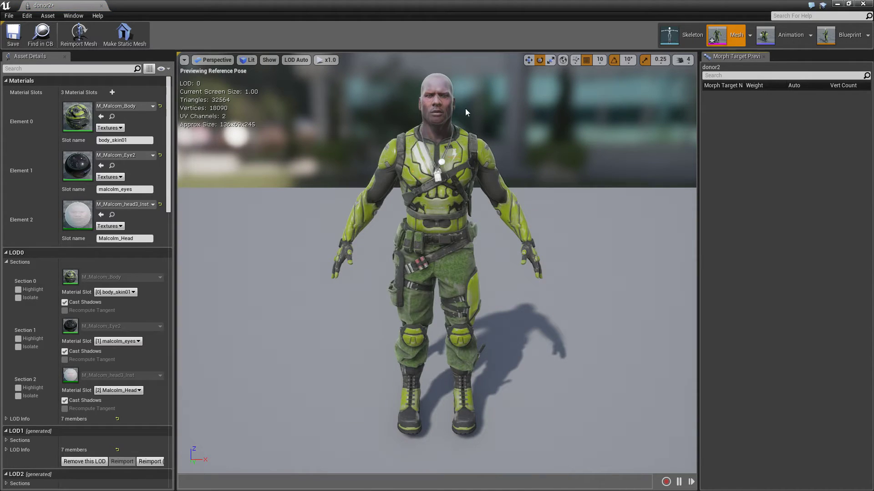
{"action": "left_click", "coordinate": [79, 34]}
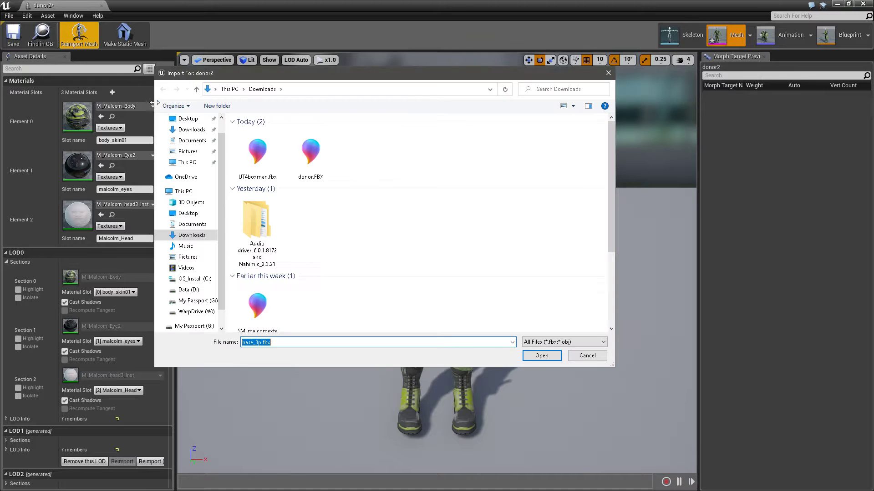
{"action": "left_click", "coordinate": [257, 152]}
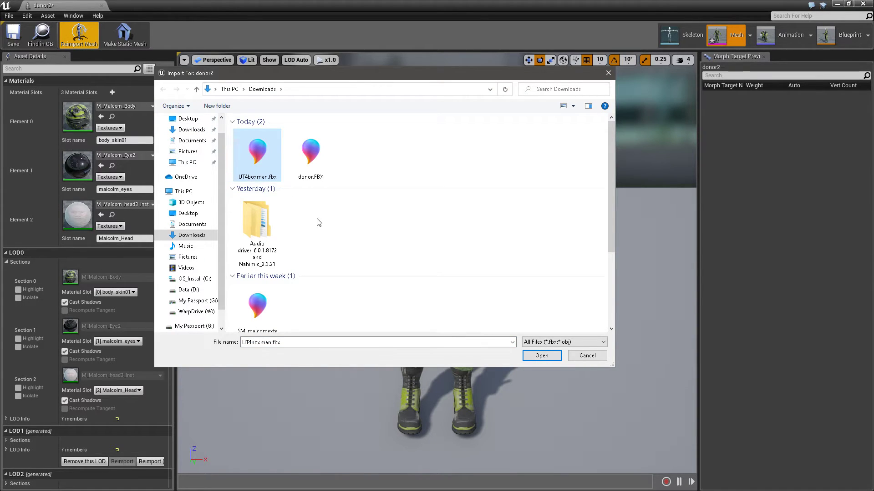
{"action": "left_click", "coordinate": [540, 356]}
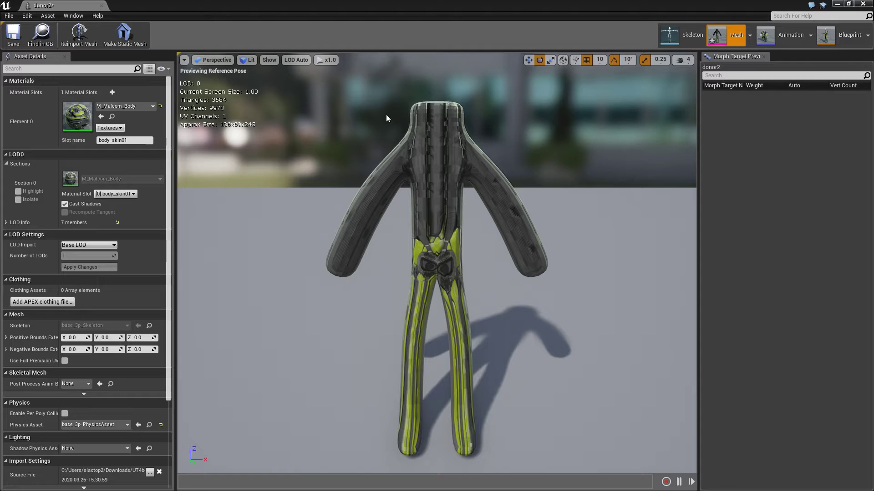
{"action": "left_click", "coordinate": [14, 32]}
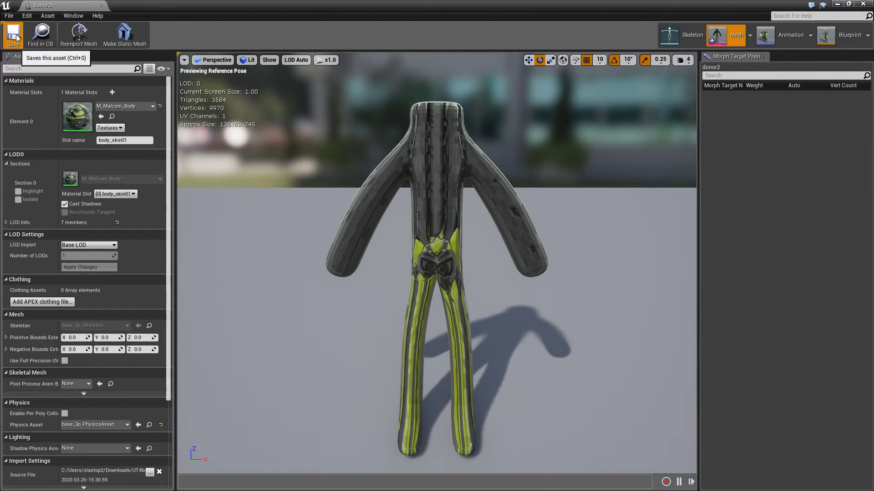
{"action": "left_click", "coordinate": [101, 6]}
{"action": "left_click", "coordinate": [341, 404]}
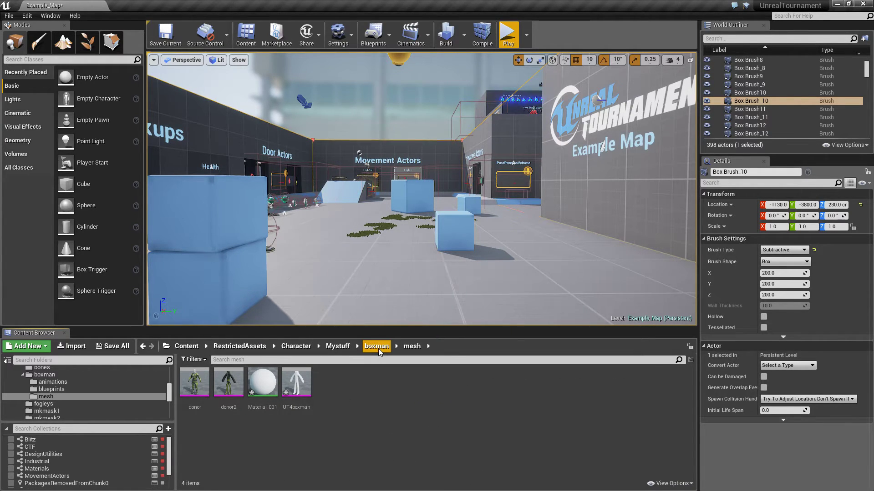
Copy the HumanMaleBase blueprint from the Character folder into the Mystuff folder.
{"action": "left_click", "coordinate": [376, 346]}
{"action": "double_click", "coordinate": [229, 382]}
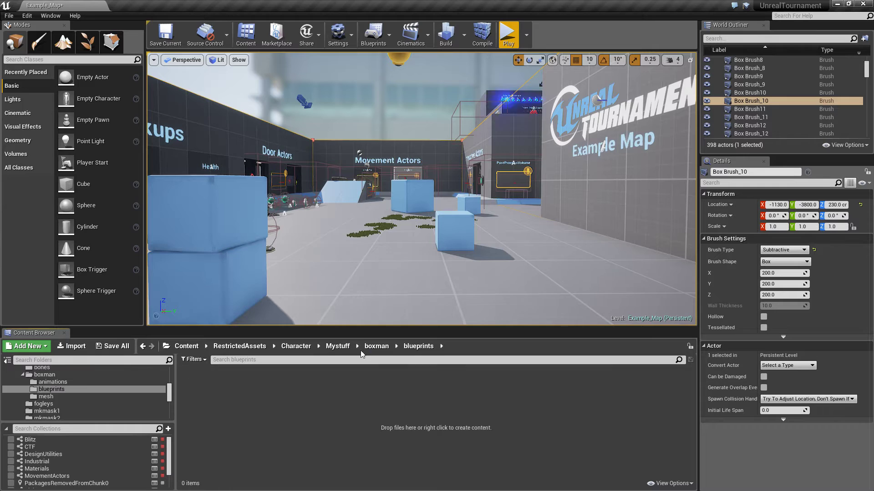
{"action": "left_click", "coordinate": [338, 347]}
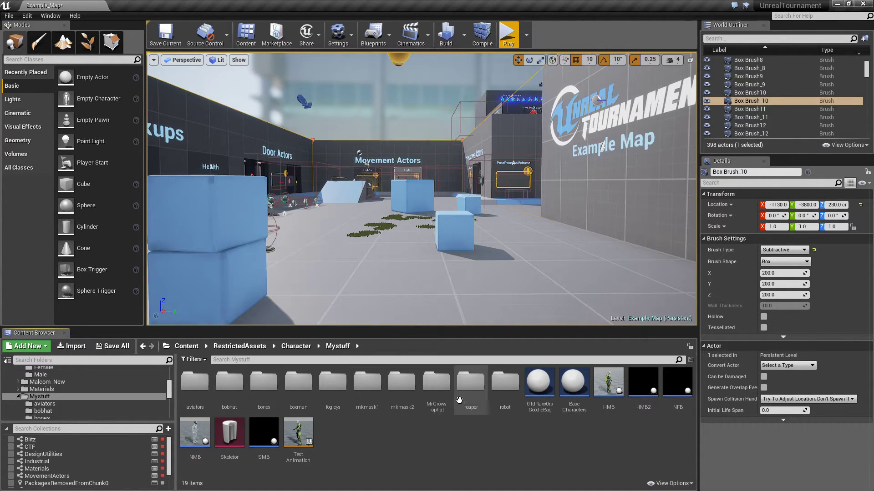
{"action": "left_click", "coordinate": [296, 346]}
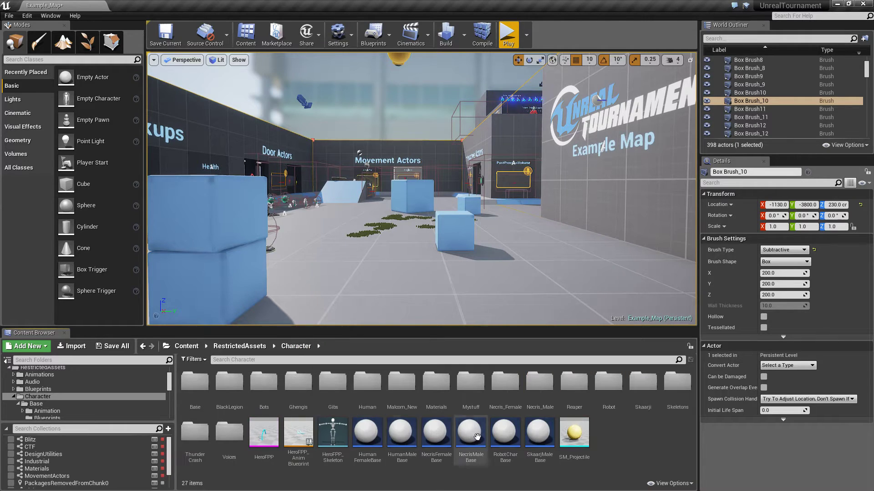
{"action": "right_click", "coordinate": [401, 440]}
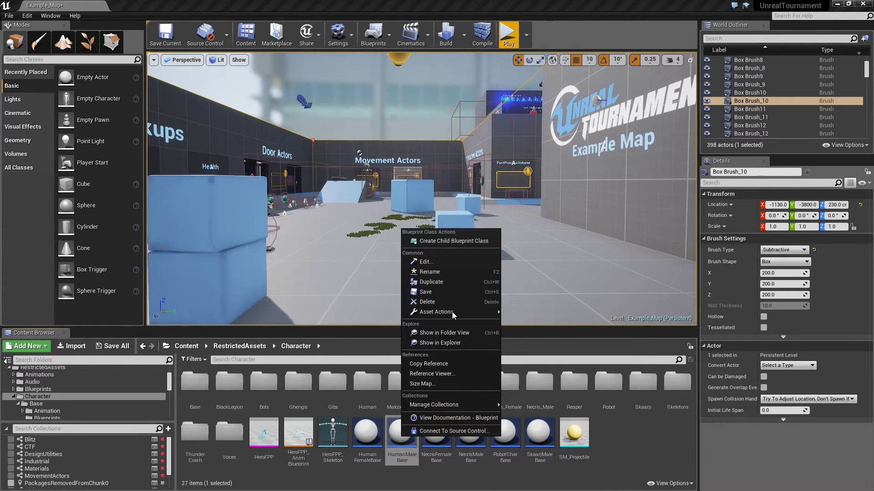
{"action": "left_click", "coordinate": [613, 436]}
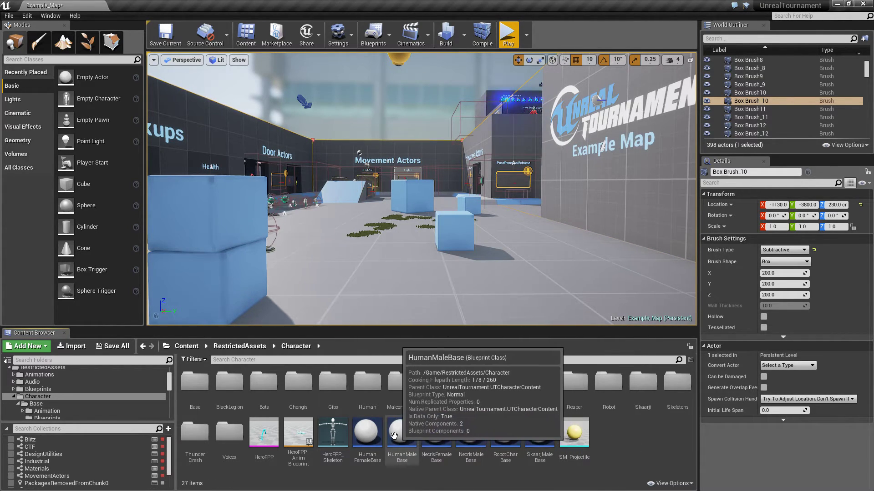
{"action": "left_click_drag", "start_coordinate": [402, 432], "coordinate": [467, 385]}
{"action": "left_click", "coordinate": [488, 397]}
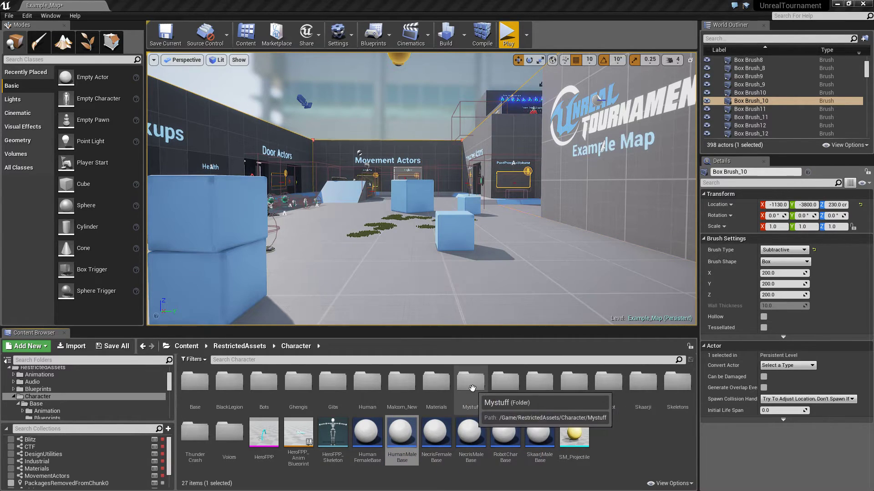
Place the HumanMaleBase blueprint from Mystuff in the boxman folder's blueprints subfolder.
{"action": "double_click", "coordinate": [470, 382]}
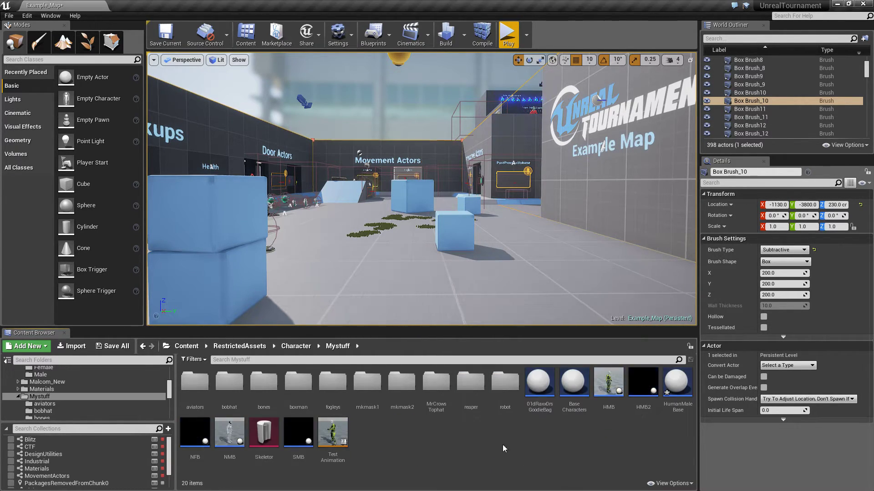
{"action": "left_click_drag", "start_coordinate": [676, 386], "coordinate": [291, 383]}
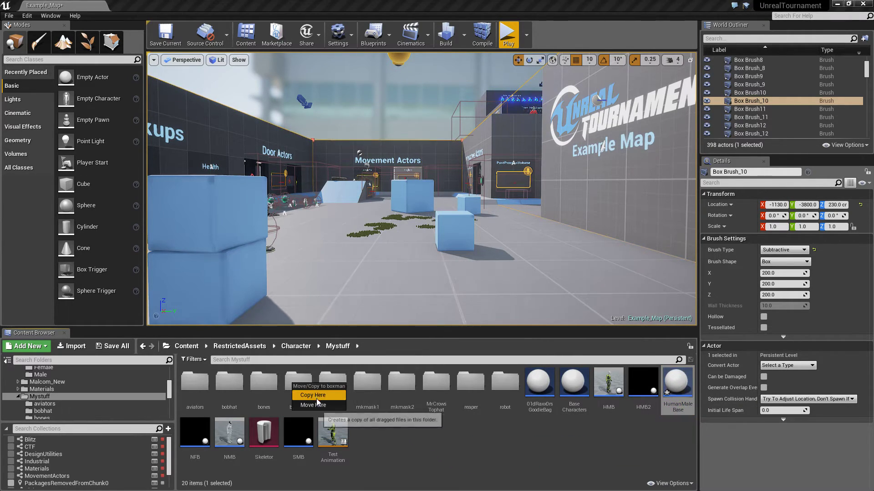
{"action": "left_click", "coordinate": [316, 400]}
{"action": "double_click", "coordinate": [299, 382]}
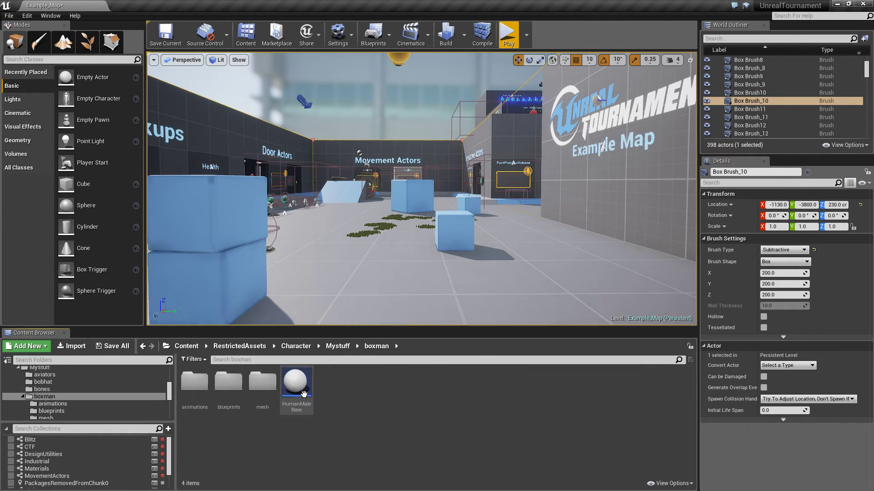
{"action": "left_click_drag", "start_coordinate": [301, 385], "coordinate": [231, 386]}
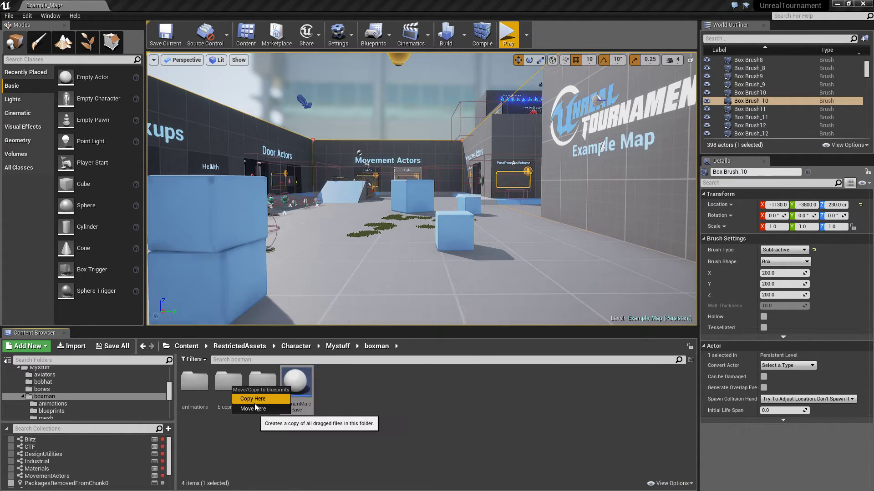
{"action": "left_click", "coordinate": [255, 403]}
Rename the HumanMaleBase blueprint in the blueprints folder as boxman.
{"action": "double_click", "coordinate": [221, 385]}
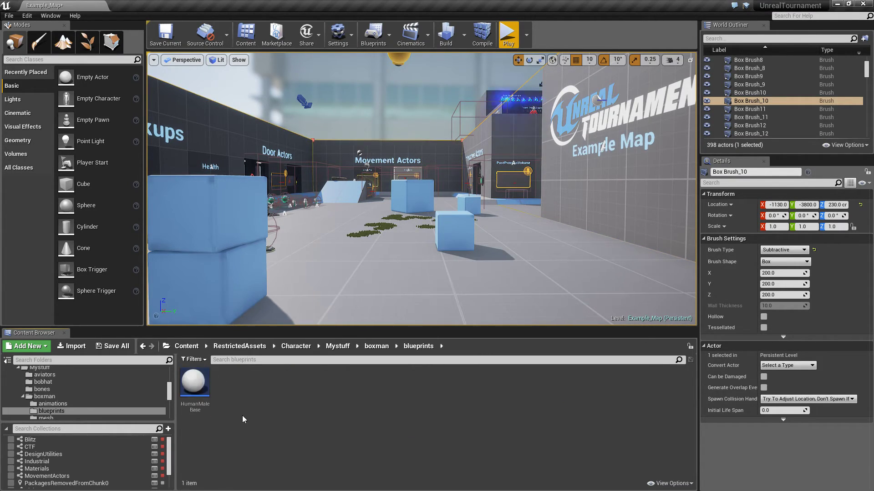
{"action": "right_click", "coordinate": [191, 385]}
{"action": "left_click", "coordinate": [228, 233]}
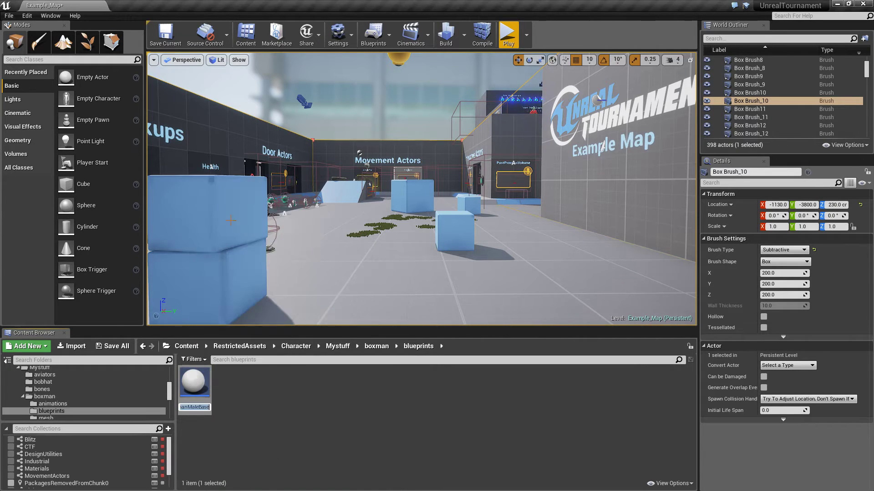
{"action": "type", "text": "boxman"}
{"action": "key", "text": "Return"}
Set the boxman blueprint's skeletal mesh to donor2 and compile it, leaving the animation class at None.
{"action": "double_click", "coordinate": [193, 387]}
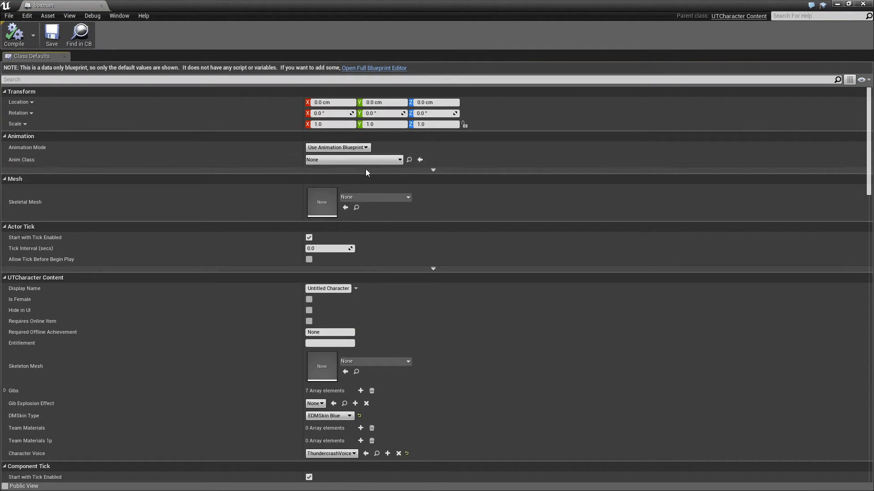
{"action": "left_click", "coordinate": [407, 198]}
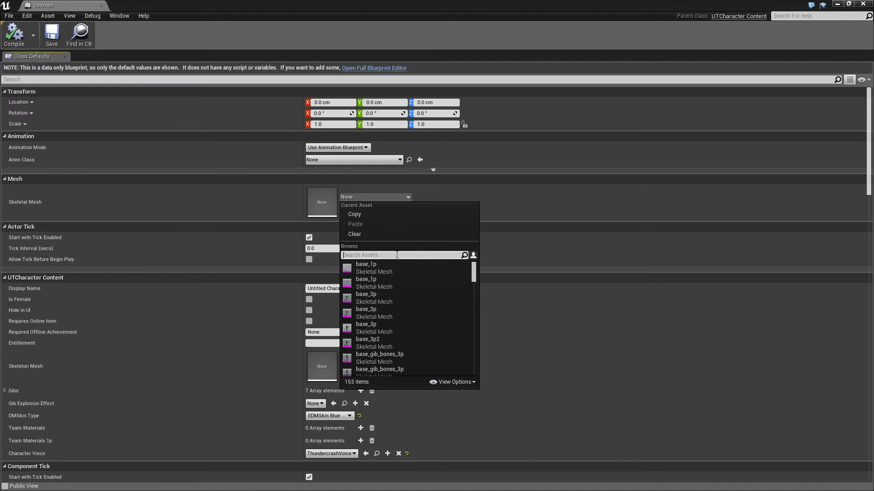
{"action": "type", "text": "donor"}
{"action": "left_click", "coordinate": [387, 283]}
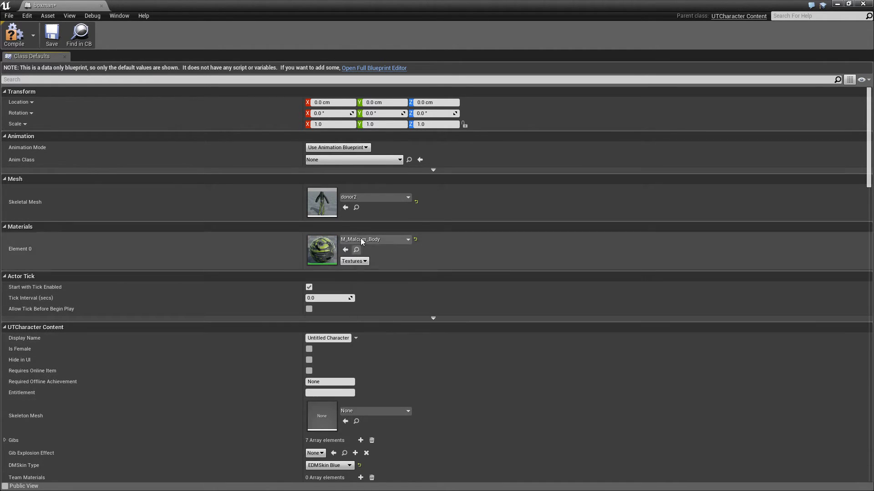
{"action": "left_click", "coordinate": [14, 34]}
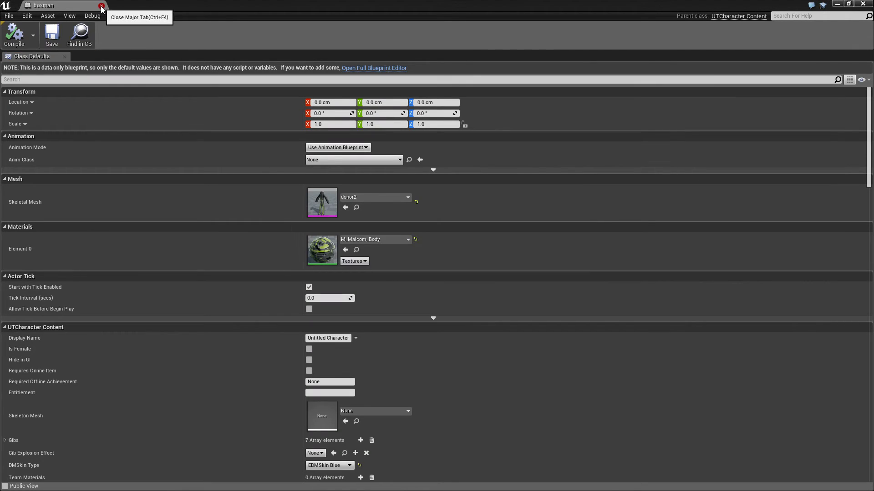
{"action": "left_click", "coordinate": [392, 160]}
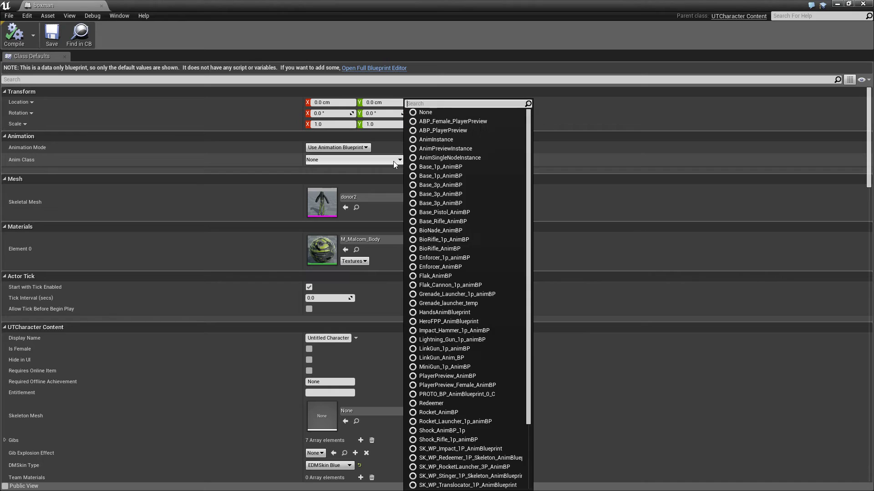
{"action": "left_click", "coordinate": [395, 34]}
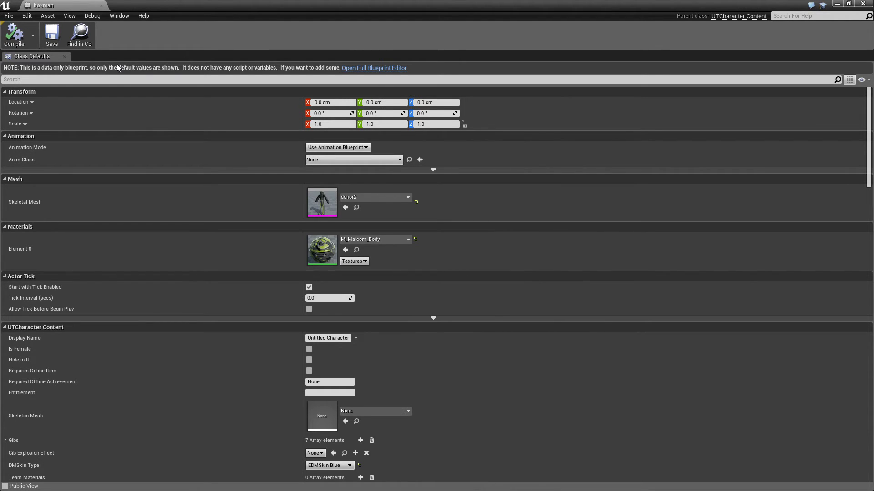
Close the boxman blueprint, play the example map in the editor and run the console command behindview 1.
{"action": "left_click", "coordinate": [101, 6]}
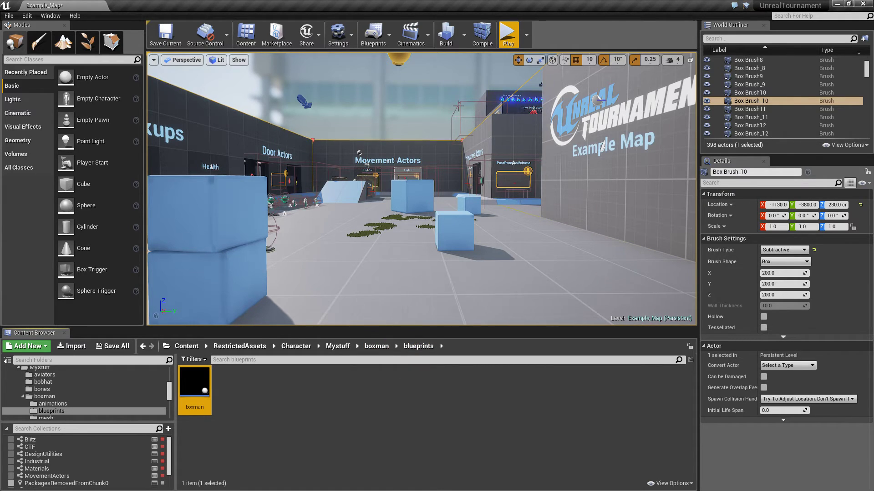
{"action": "left_click", "coordinate": [509, 36]}
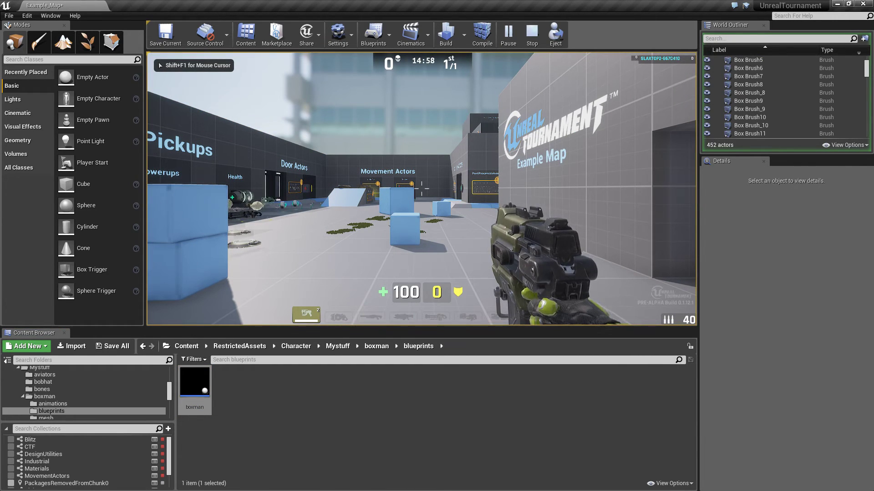
{"action": "key", "text": "grave"}
{"action": "key", "text": "Up"}
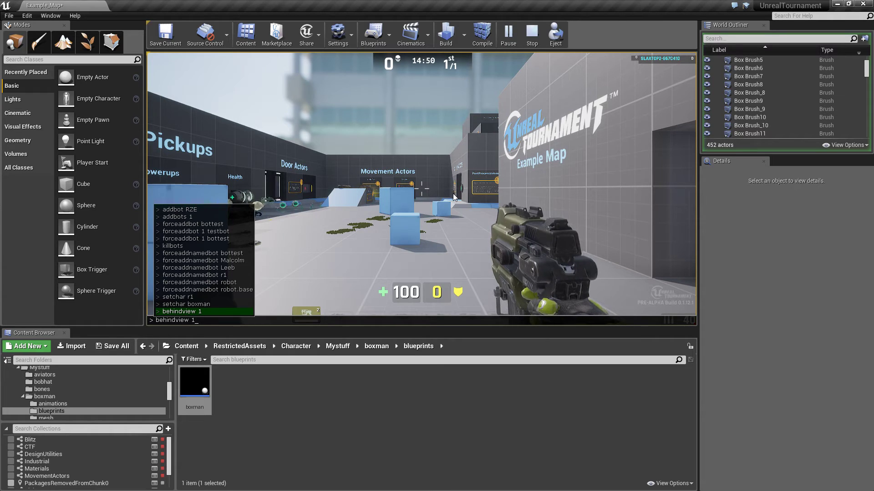
{"action": "key", "text": "Return"}
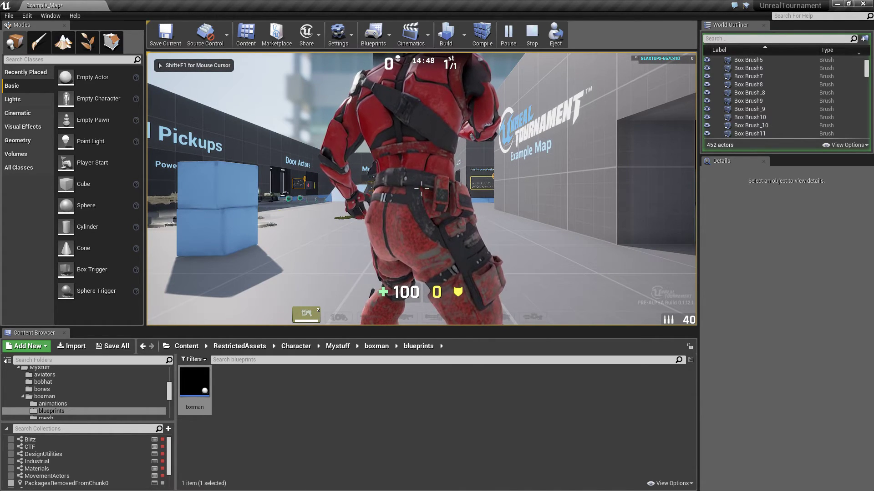
Switch the player to the custom character with the console command setchar boxman.
{"action": "key", "text": "shift+F1"}
{"action": "key", "text": "grave"}
{"action": "key", "text": "Up"}
{"action": "key", "text": "Up"}
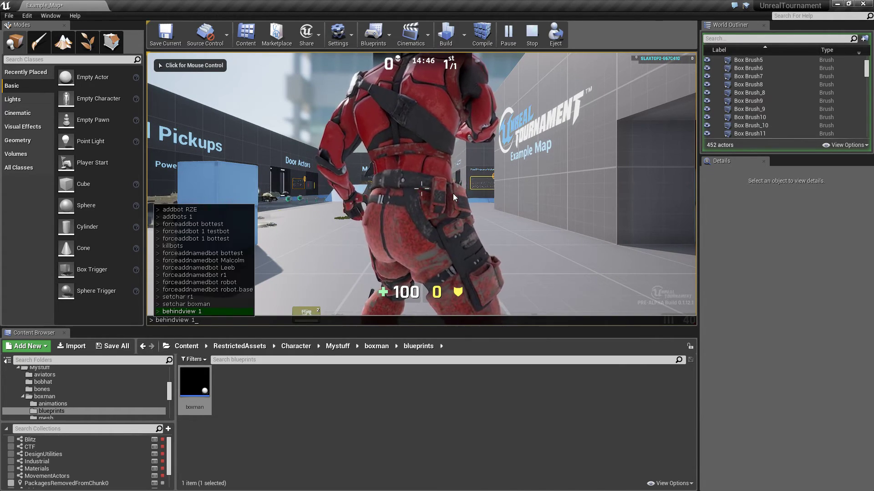
{"action": "key", "text": "Return"}
{"action": "left_click", "coordinate": [452, 193]}
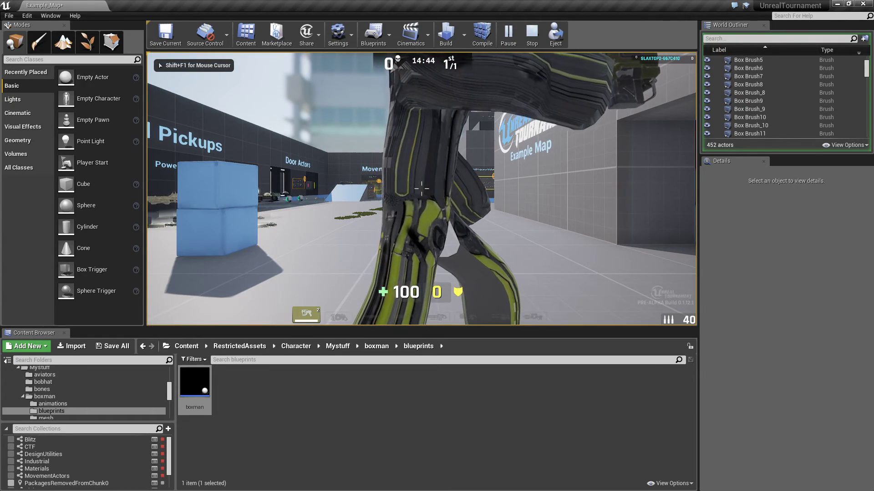
Run the boxman character around the map to check which way it faces, and end the play session.
{"action": "key", "text": "w"}
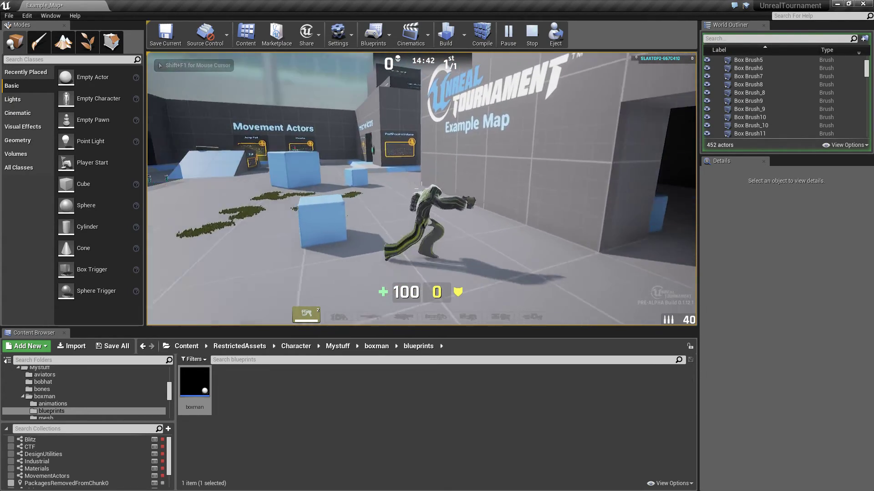
{"action": "key", "text": "w"}
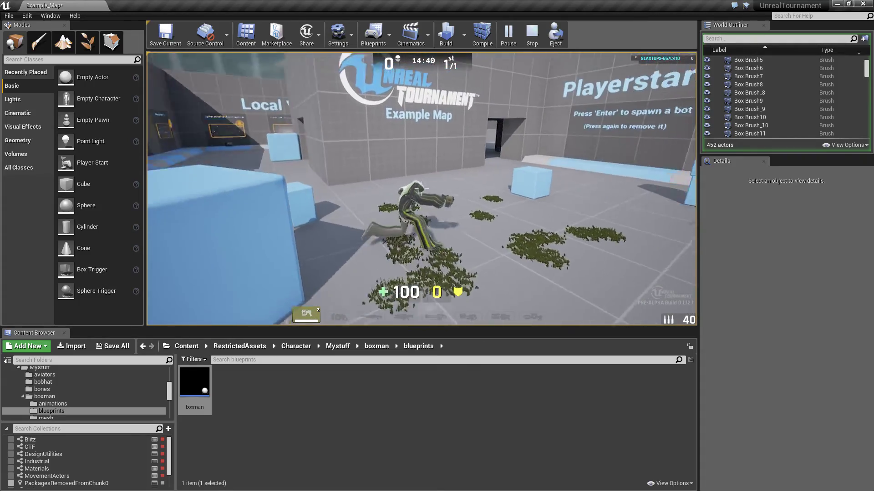
{"action": "key", "text": "w"}
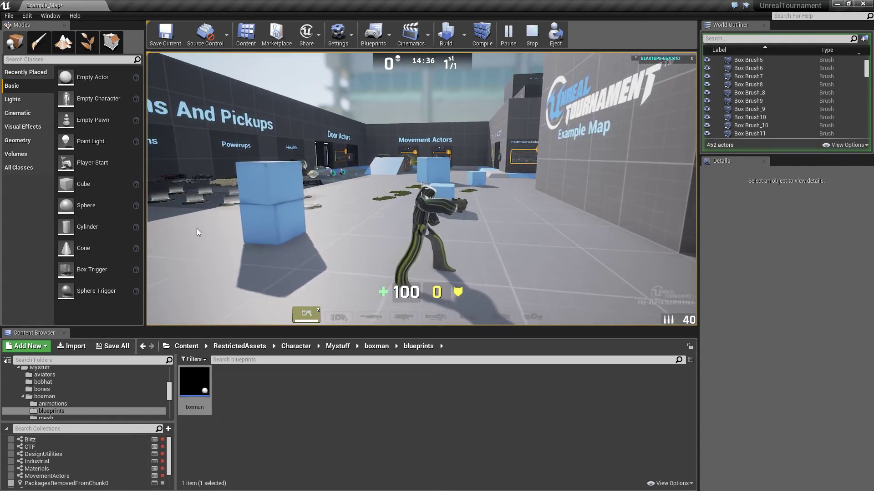
{"action": "key", "text": "Escape"}
Set the boxman blueprint's Z rotation to -90°, compile and save it, and close the blueprint.
{"action": "double_click", "coordinate": [195, 382]}
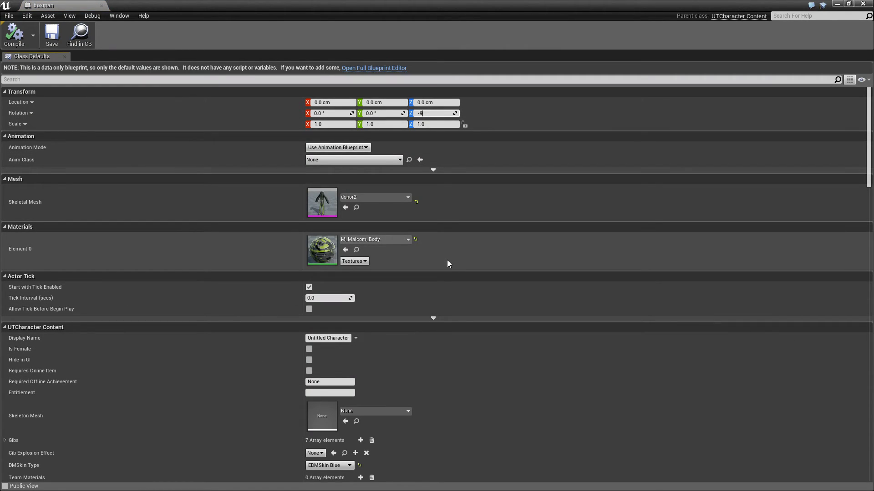
{"action": "left_click", "coordinate": [16, 37]}
{"action": "left_click", "coordinate": [53, 37]}
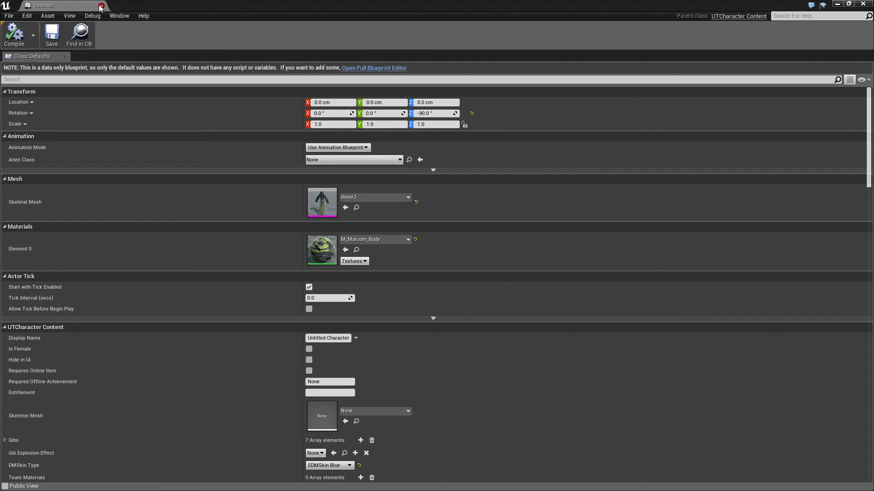
{"action": "left_click", "coordinate": [101, 5]}
Play the example map again and show the boxman character in third-person view using the recent console commands.
{"action": "left_click", "coordinate": [508, 34]}
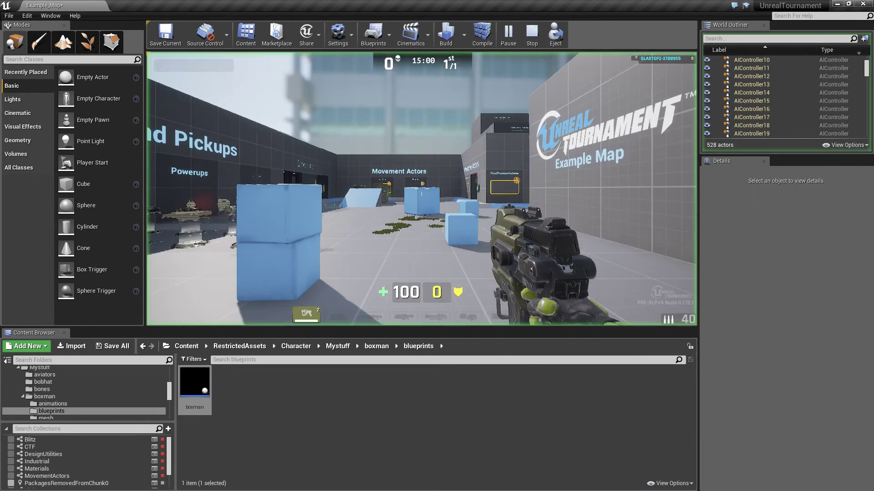
{"action": "key", "text": "grave"}
{"action": "key", "text": "Up"}
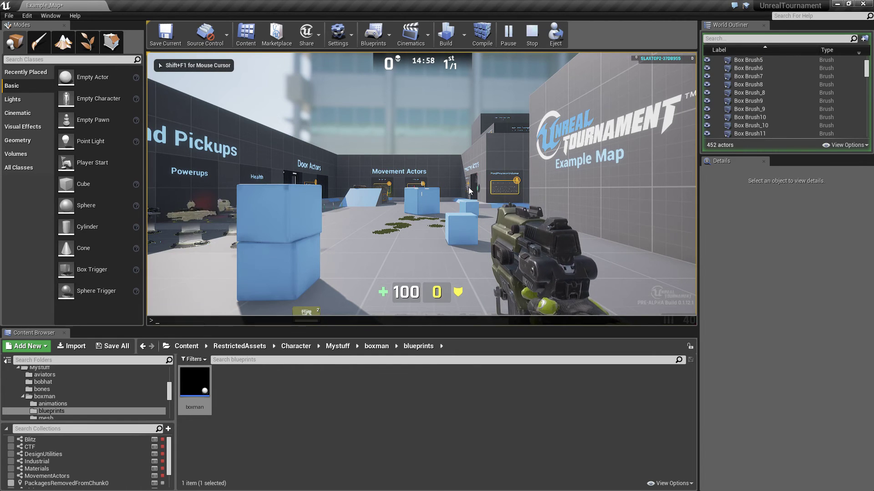
{"action": "key", "text": "Return"}
Run the boxman character around the map and fire its weapon to examine its orientation and mesh deformation.
{"action": "key", "text": "w"}
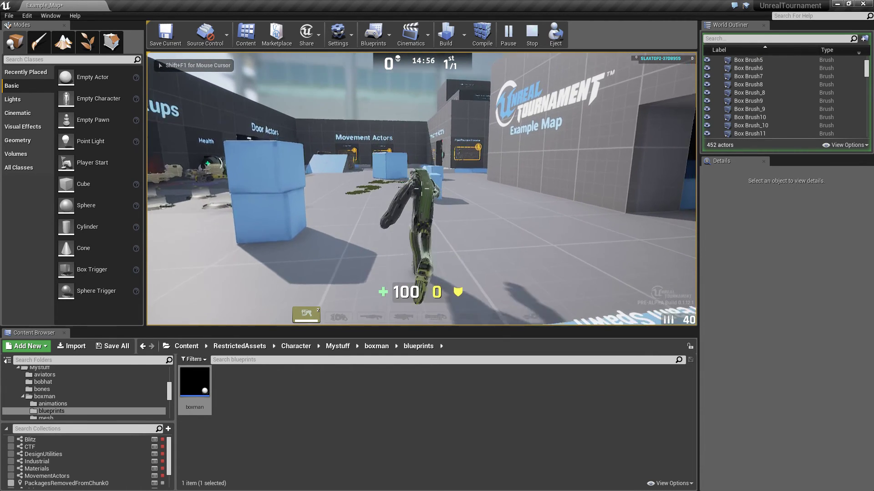
{"action": "key", "text": "a"}
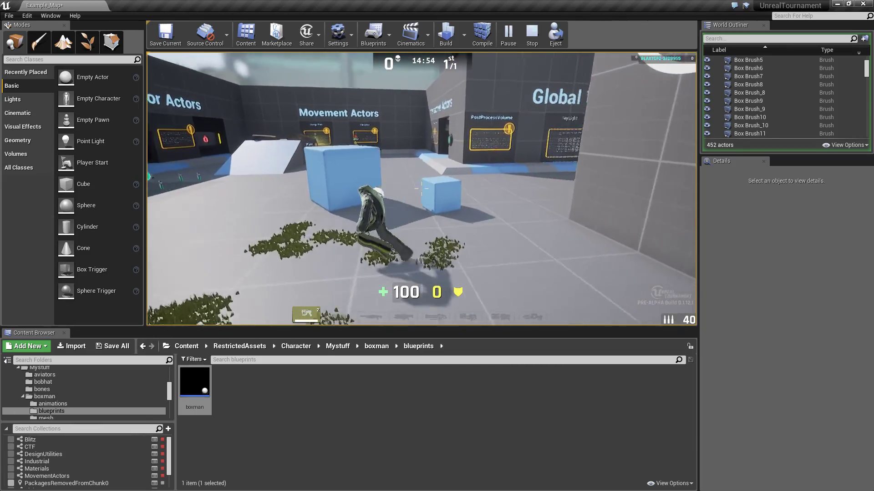
{"action": "left_click", "coordinate": [422, 188]}
{"action": "left_click", "coordinate": [421, 189]}
{"action": "key", "text": "w"}
{"action": "left_click", "coordinate": [421, 188]}
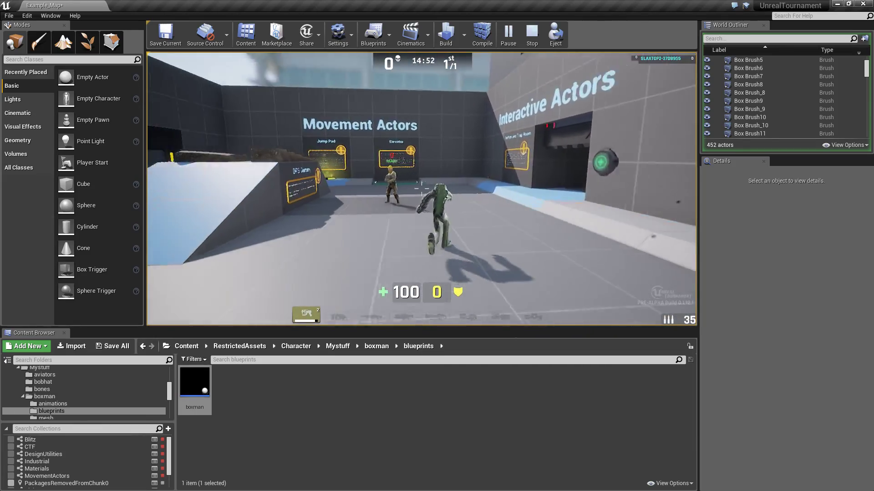
{"action": "key", "text": "a"}
{"action": "left_click", "coordinate": [421, 188]}
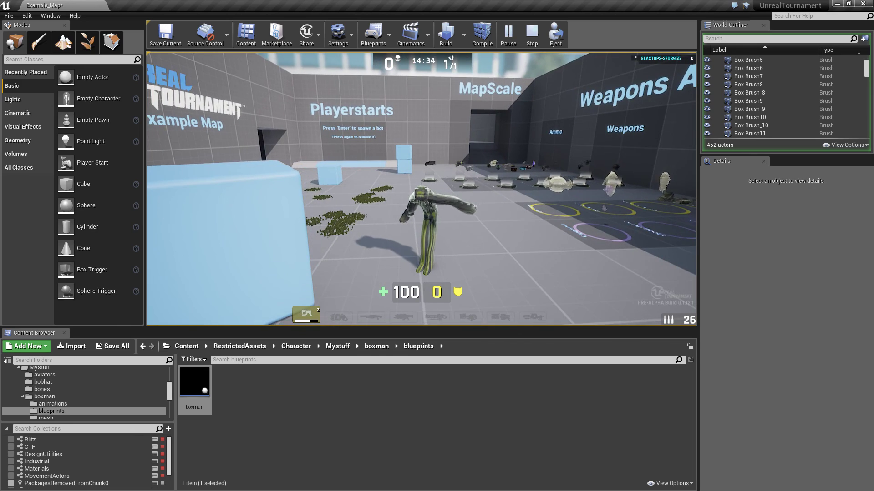
{"action": "key", "text": "s"}
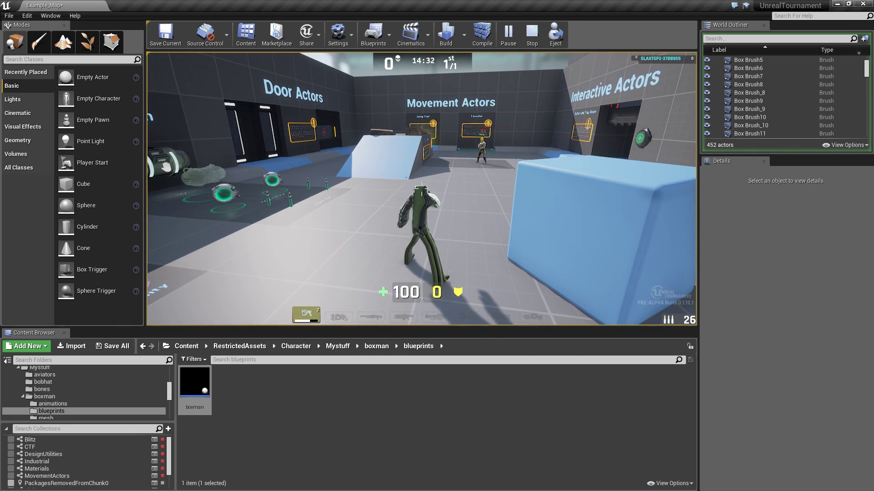